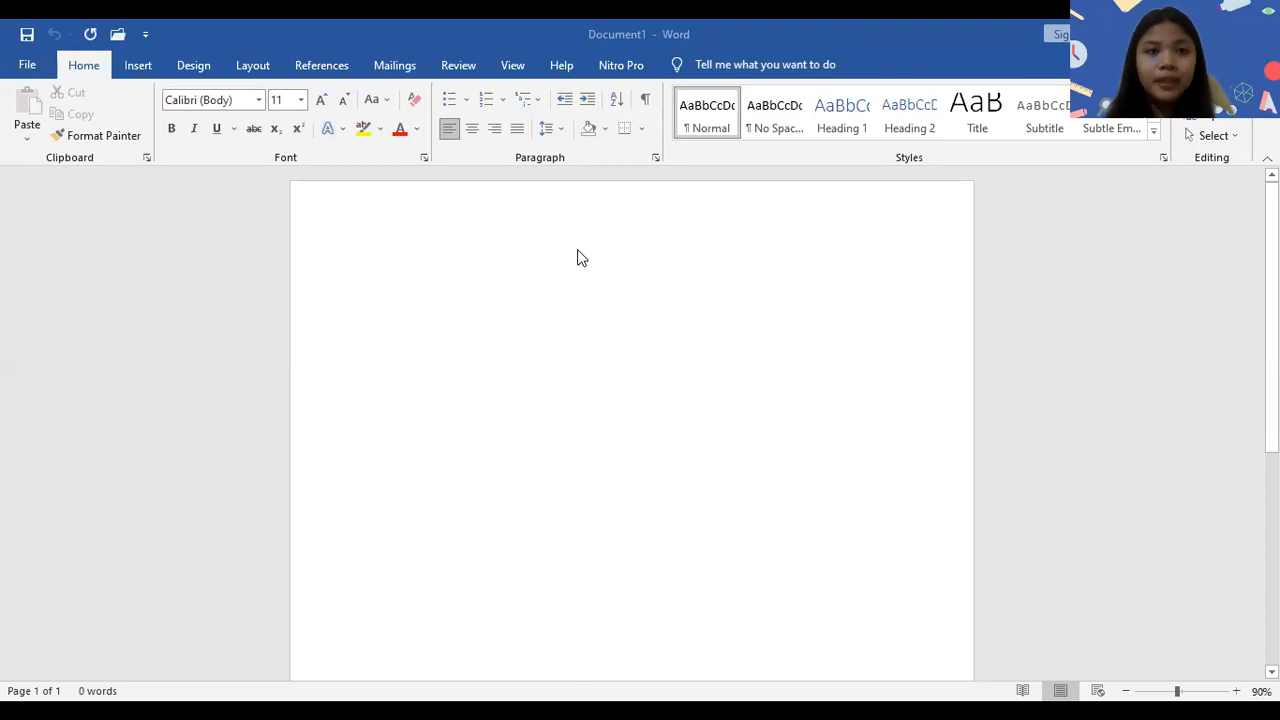
# - Draw a header rectangle about 7.71" wide across the upper part of the page and give it the white-fill, green-outline shape style
pyautogui.click(138, 66)
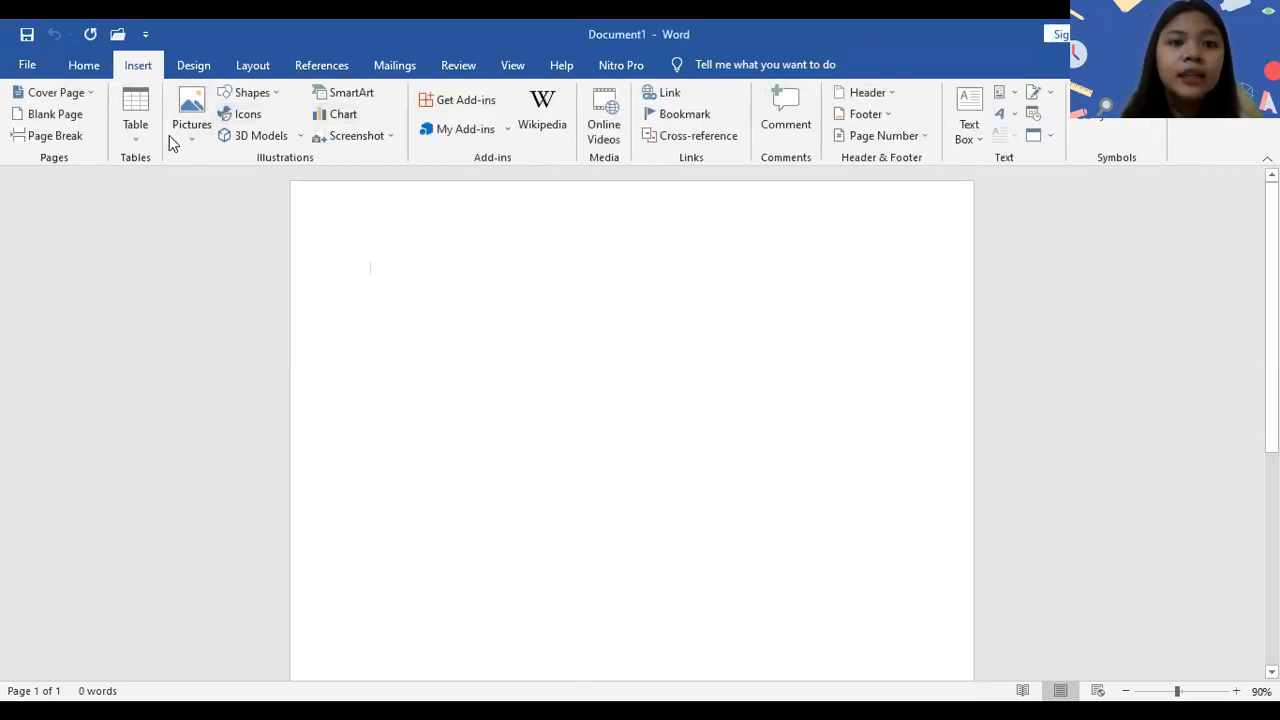
pyautogui.click(254, 100)
pyautogui.click(283, 140)
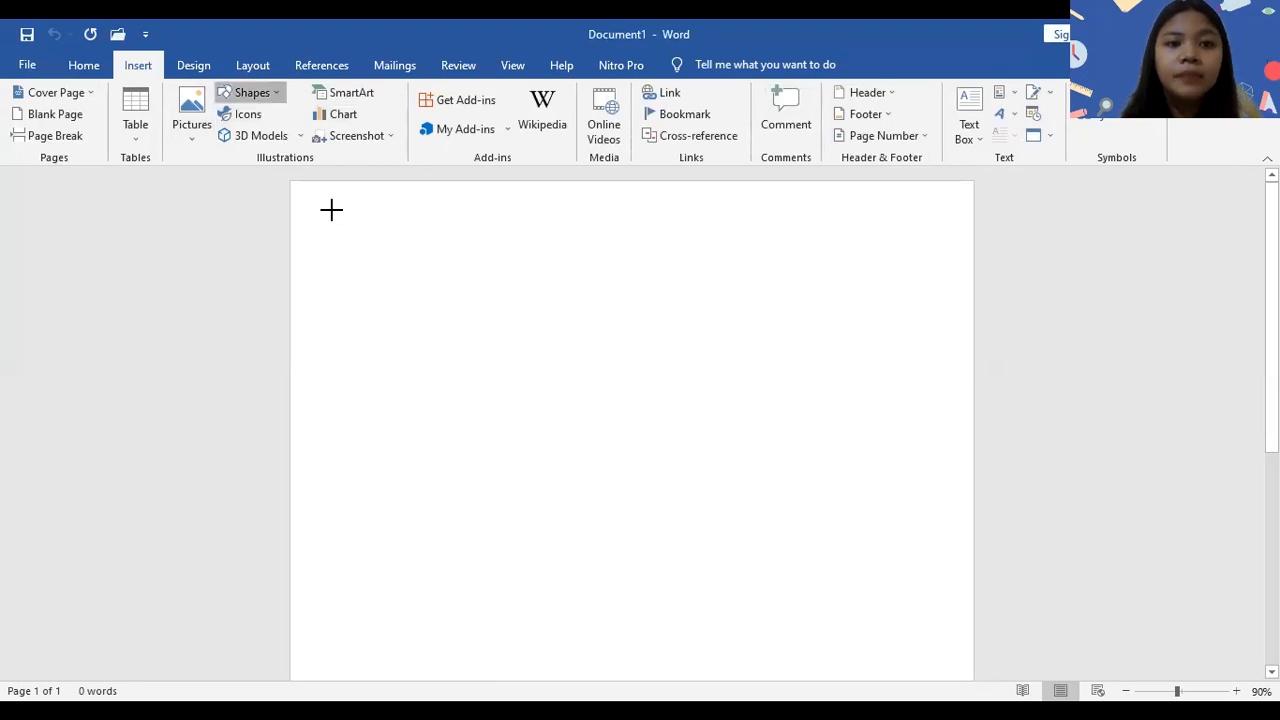
pyautogui.moveTo(321, 214)
pyautogui.mouseDown()
pyautogui.moveTo(718, 302)
pyautogui.moveTo(880, 306)
pyautogui.moveTo(942, 342)
pyautogui.mouseUp()
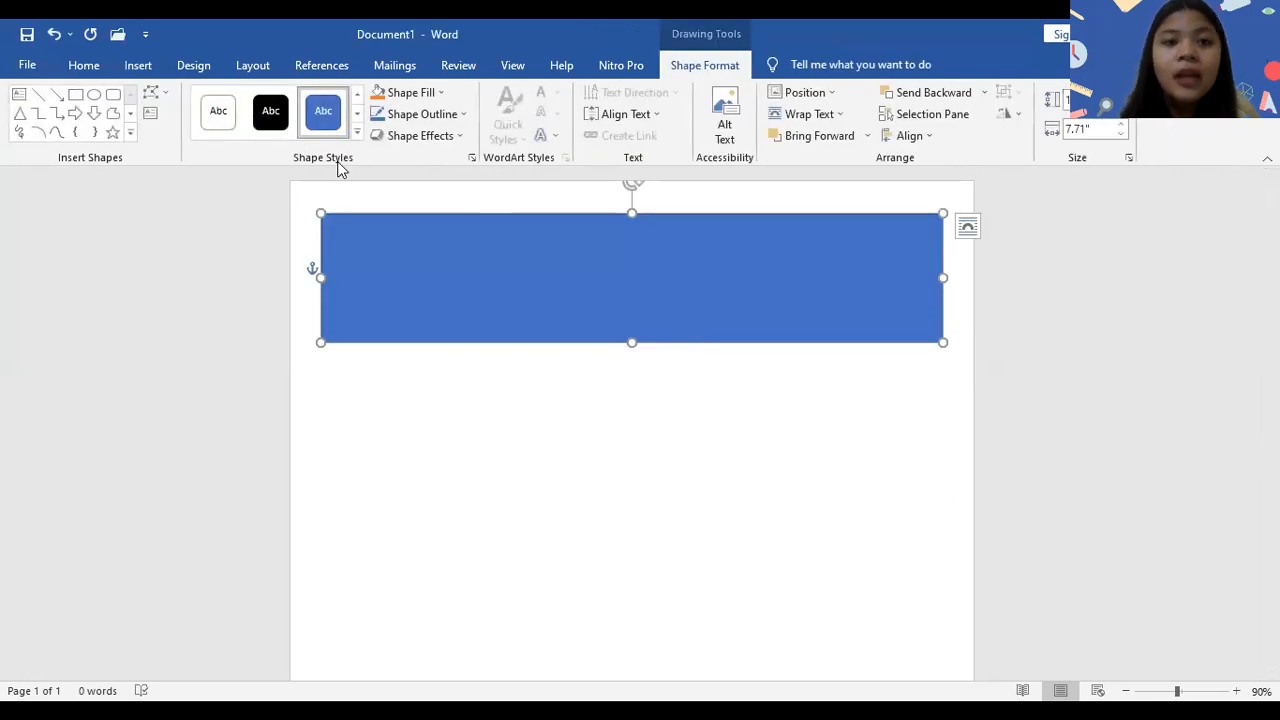
pyautogui.click(218, 112)
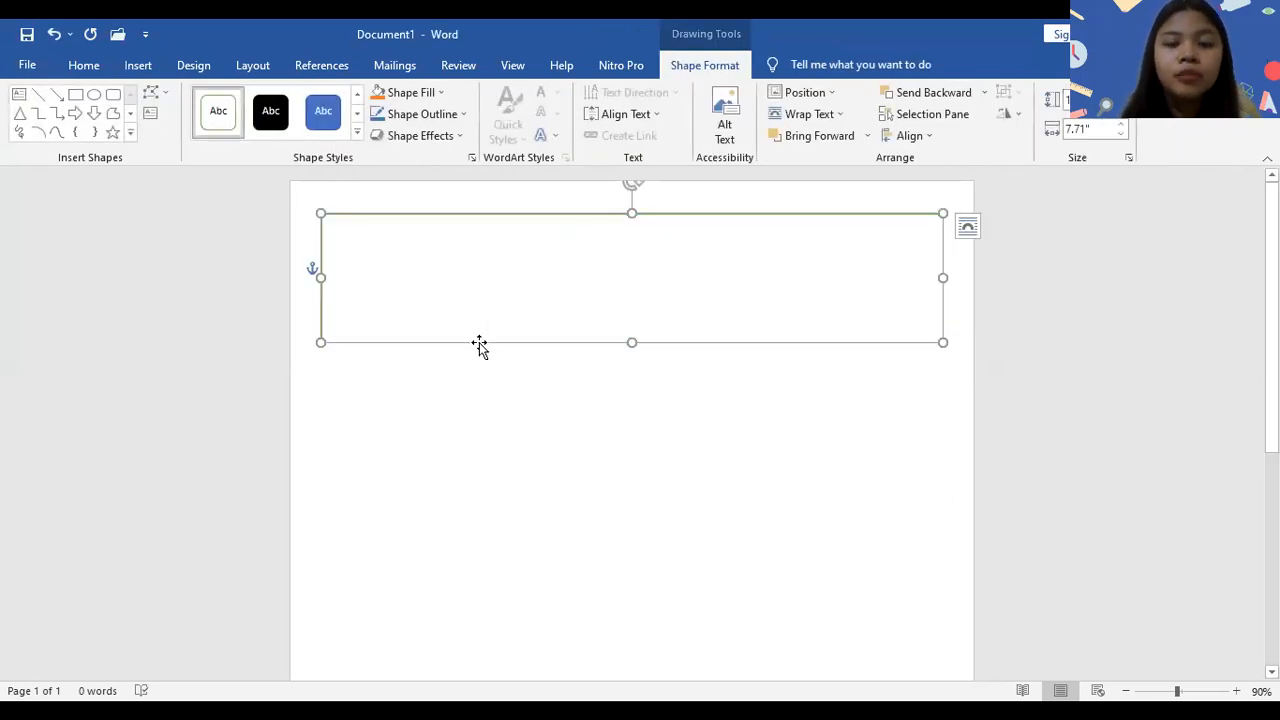
# - Draw a thin full-width rectangle directly below the header box and a rectangle about 1.83" wide beneath its left end
pyautogui.click(80, 97)
pyautogui.moveTo(320, 344); pyautogui.dragTo(946, 411)
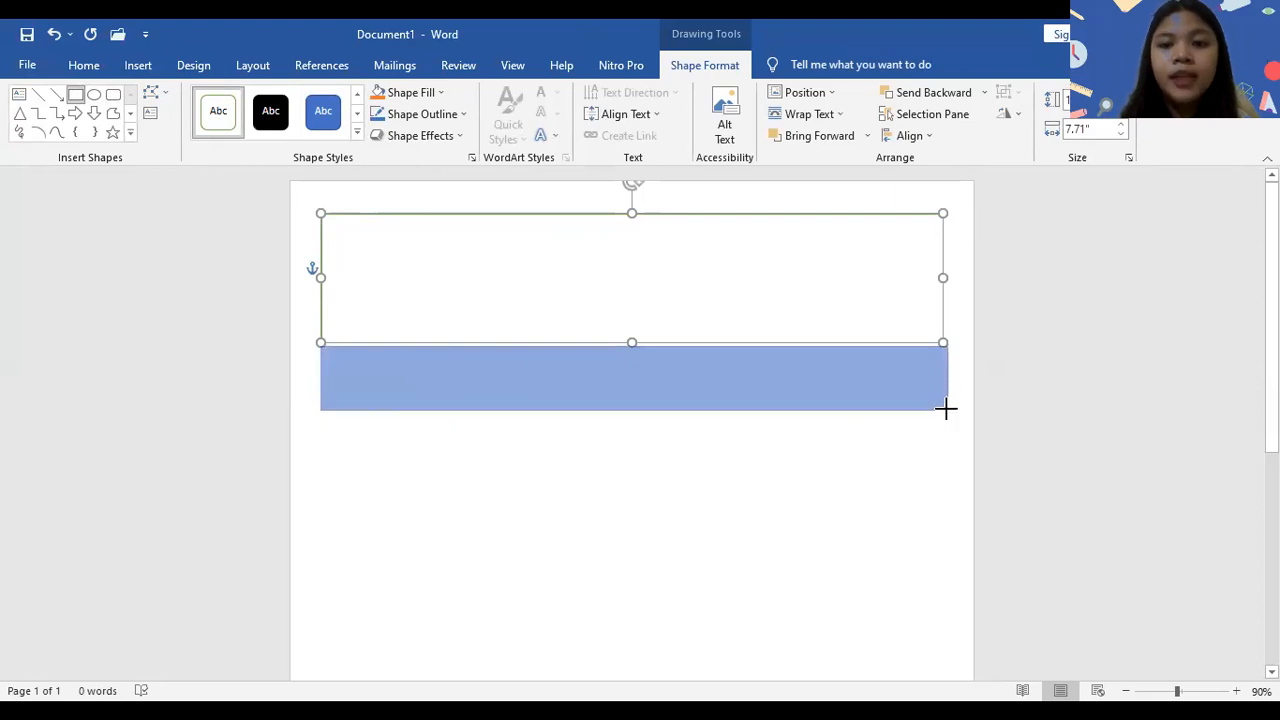
pyautogui.click(75, 94)
pyautogui.moveTo(319, 412); pyautogui.dragTo(466, 640)
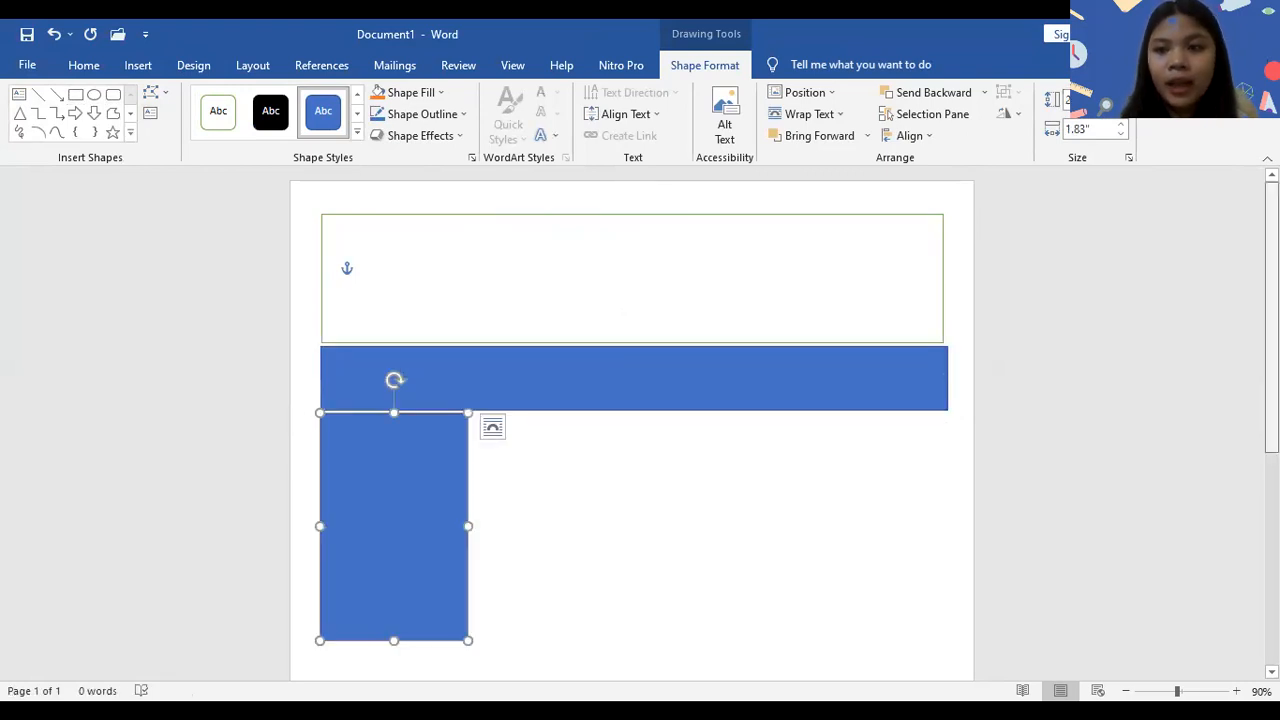
# - Extend the lower-left rectangle down to near the page's bottom edge and widen it to about 2.84"
pyautogui.scroll(-5, 1270, 320)
pyautogui.moveTo(393, 286); pyautogui.dragTo(400, 682)
pyautogui.moveTo(468, 362); pyautogui.dragTo(538, 372)
pyautogui.scroll(-1, 637, 598)
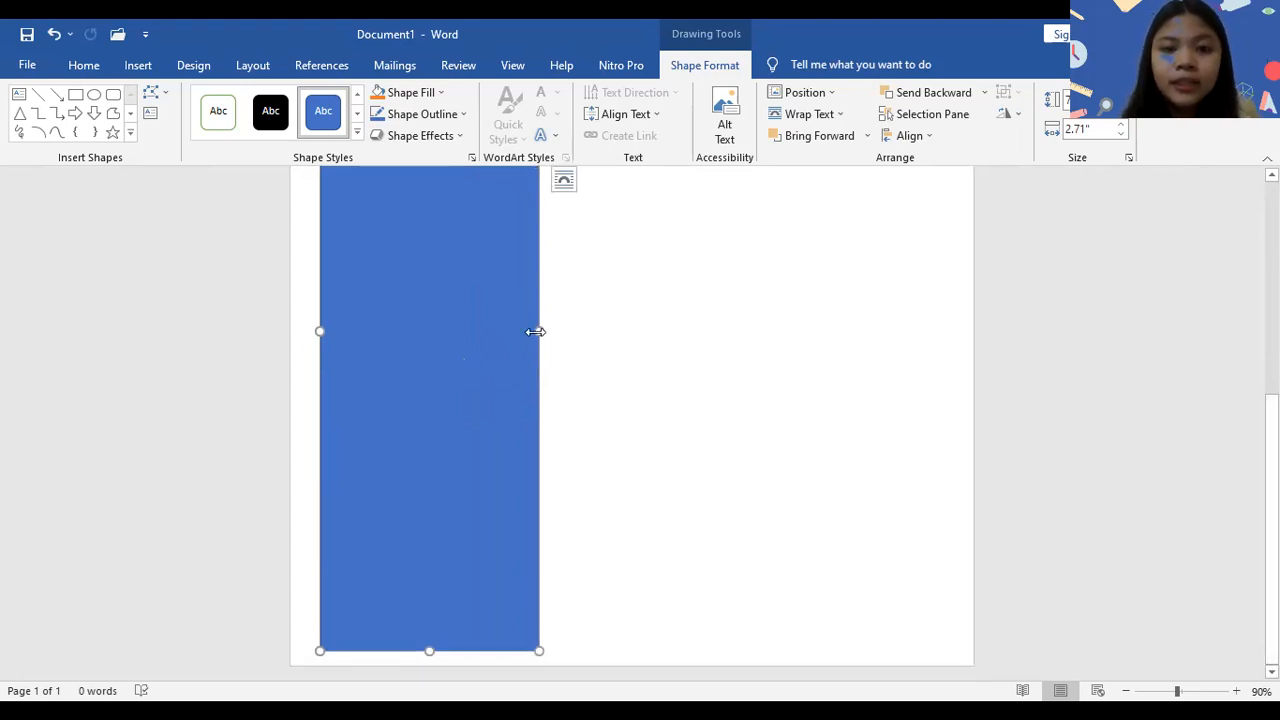
pyautogui.moveTo(517, 331); pyautogui.dragTo(543, 330)
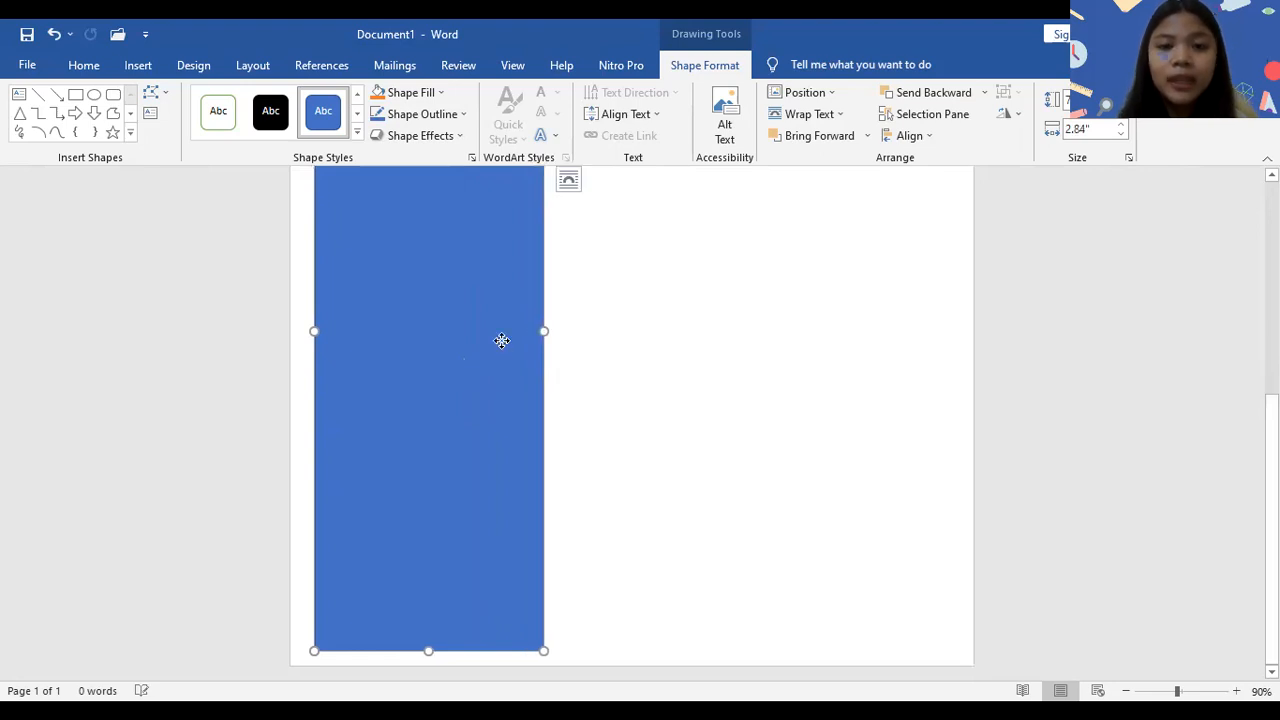
# - Duplicate the tall left column rectangle and place the copy directly beside it as the middle column
pyautogui.rightClick(504, 340)
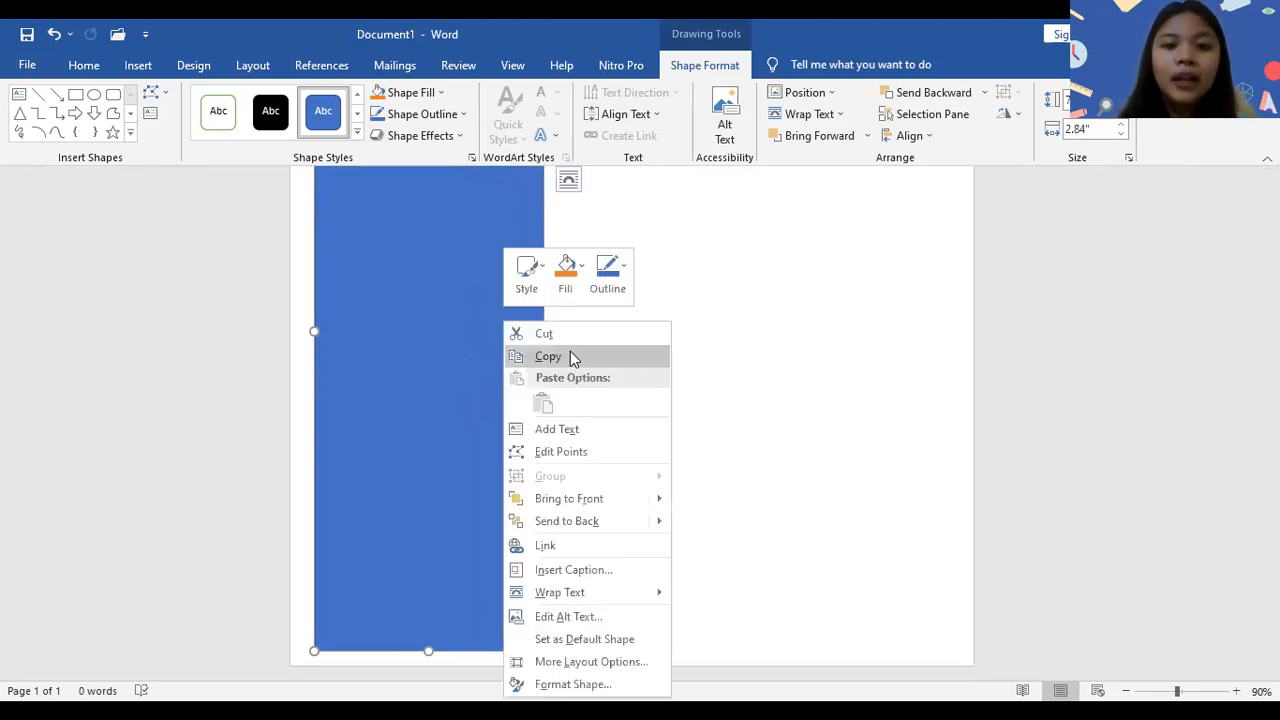
pyautogui.click(570, 356)
pyautogui.rightClick(571, 354)
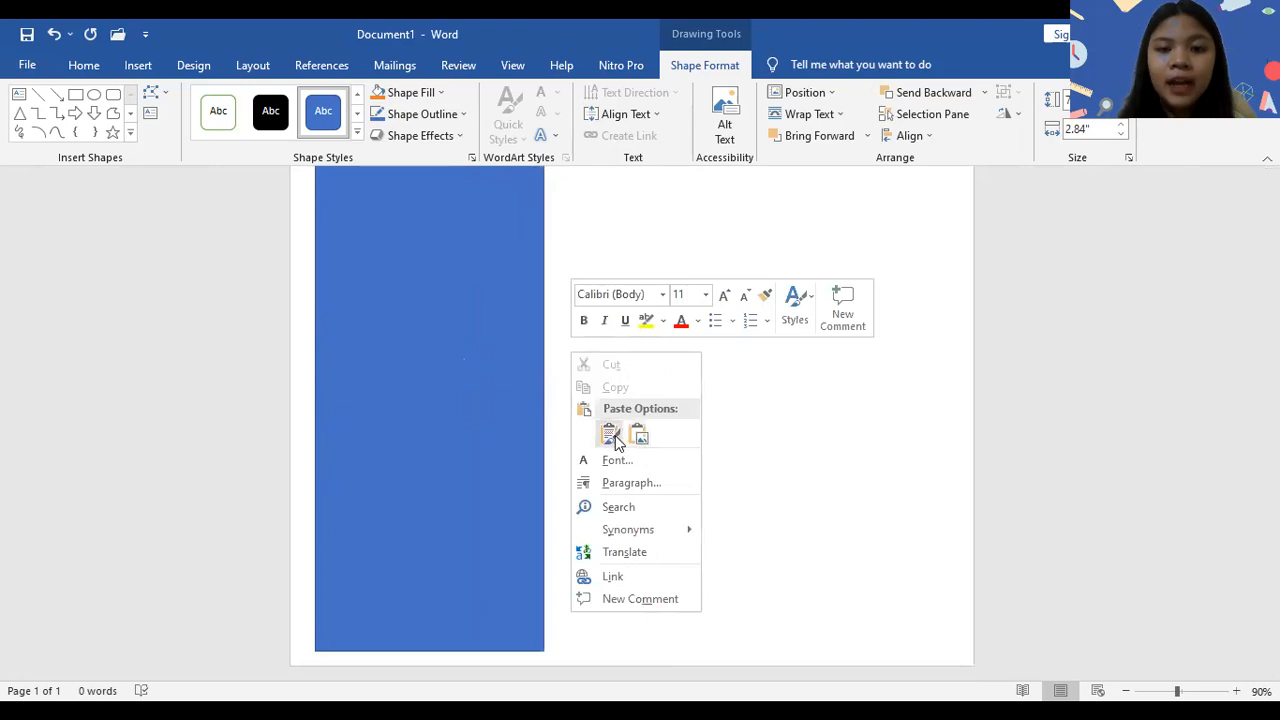
pyautogui.click(615, 438)
pyautogui.moveTo(566, 429); pyautogui.dragTo(738, 578)
pyautogui.scroll(-3, 740, 582)
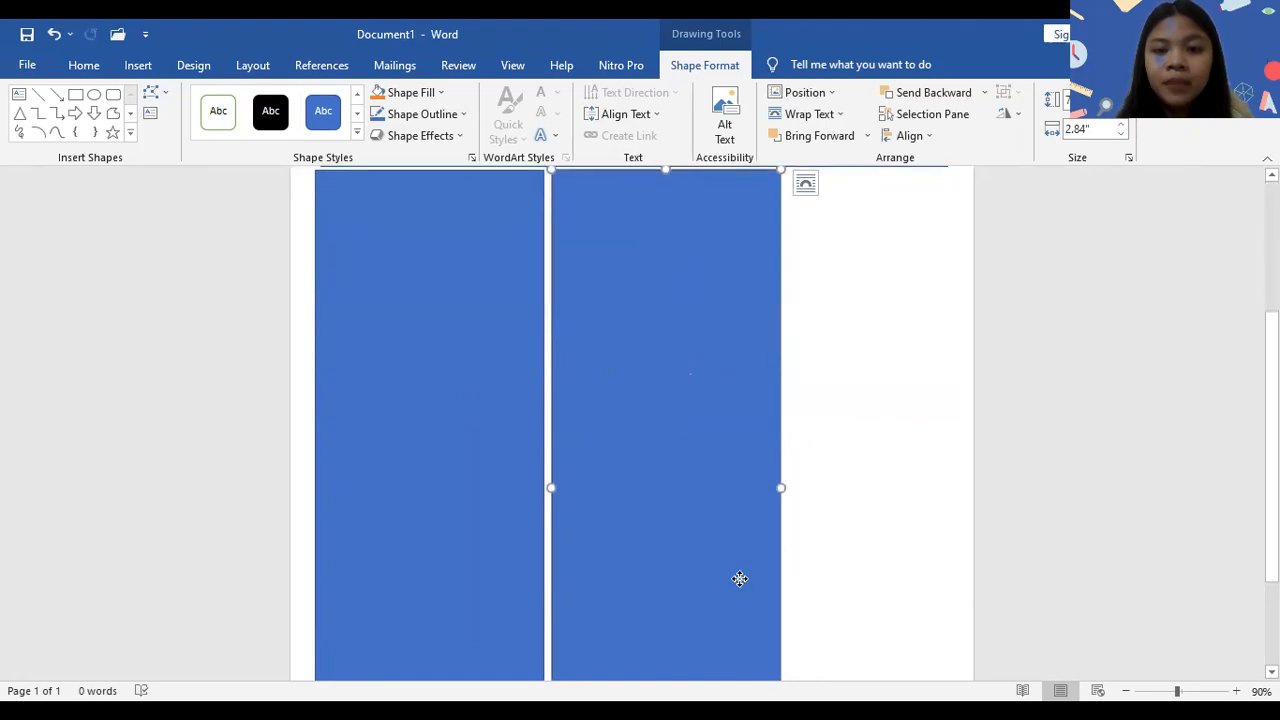
# - Paste another copy of the tall rectangle and move it to the page's right edge as the third column
pyautogui.rightClick(811, 345)
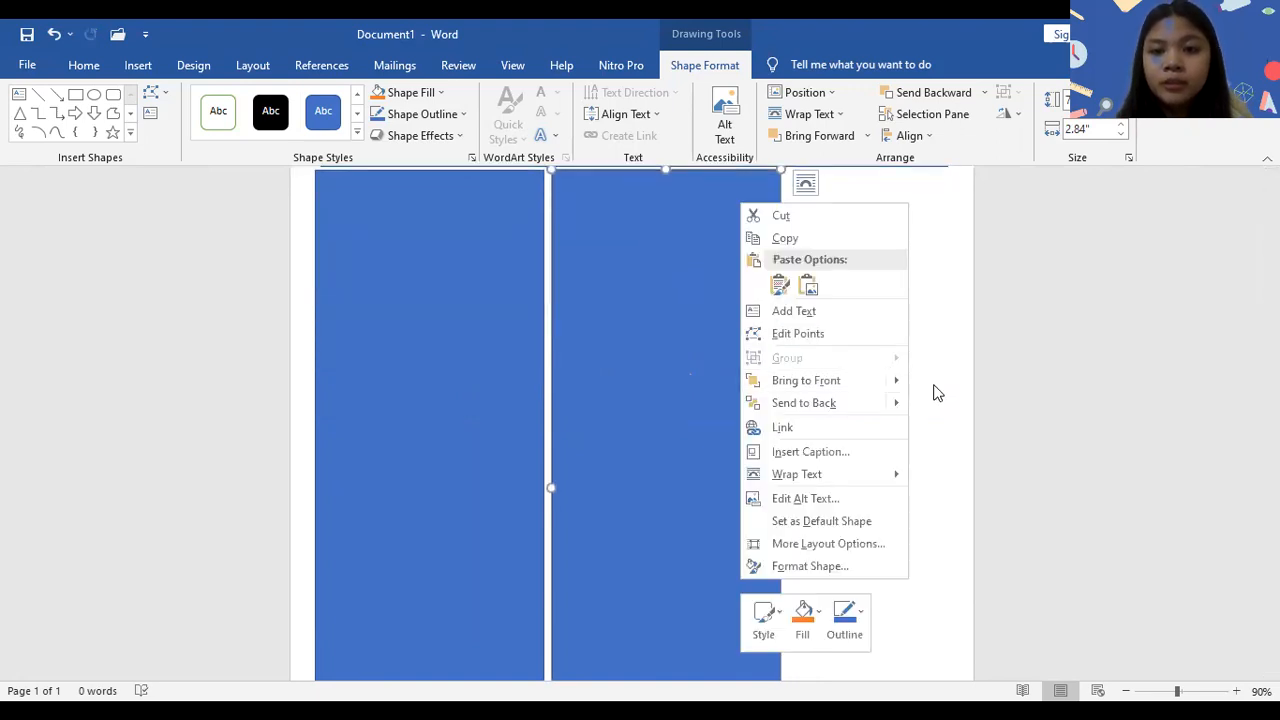
pyautogui.click(857, 371)
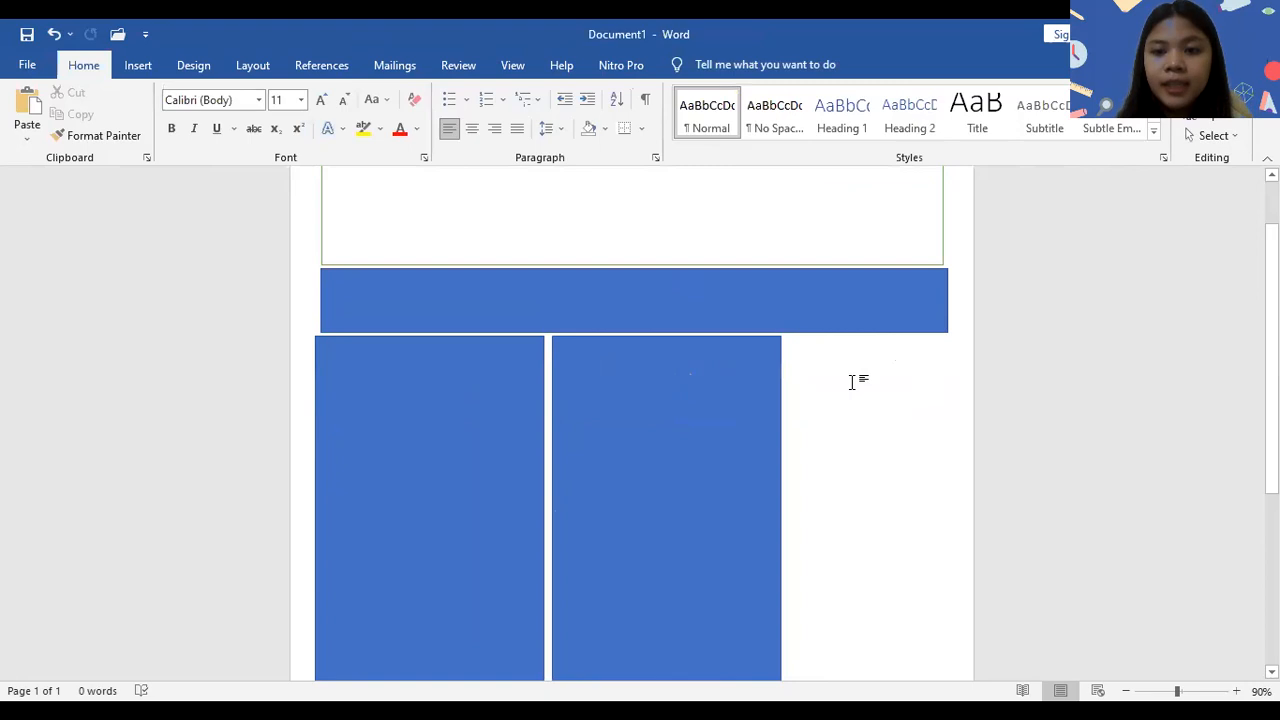
pyautogui.rightClick(852, 381)
pyautogui.click(891, 464)
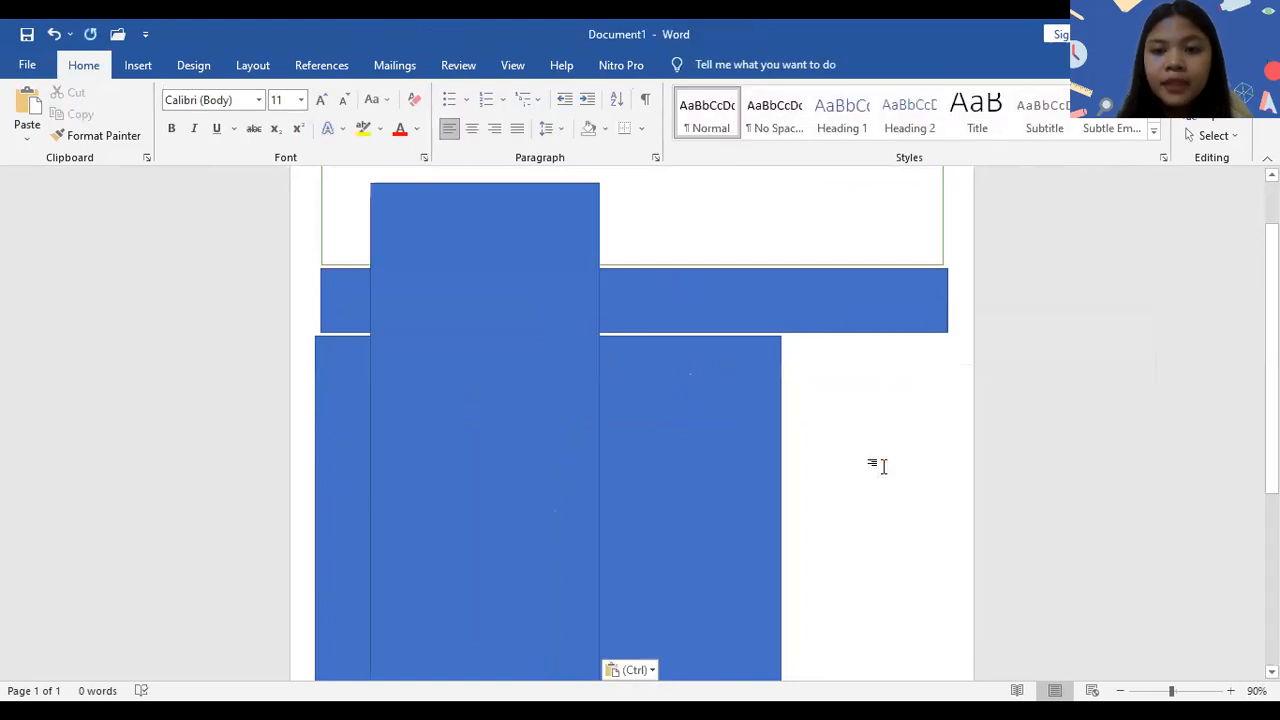
pyautogui.moveTo(1272, 371); pyautogui.dragTo(1272, 521)
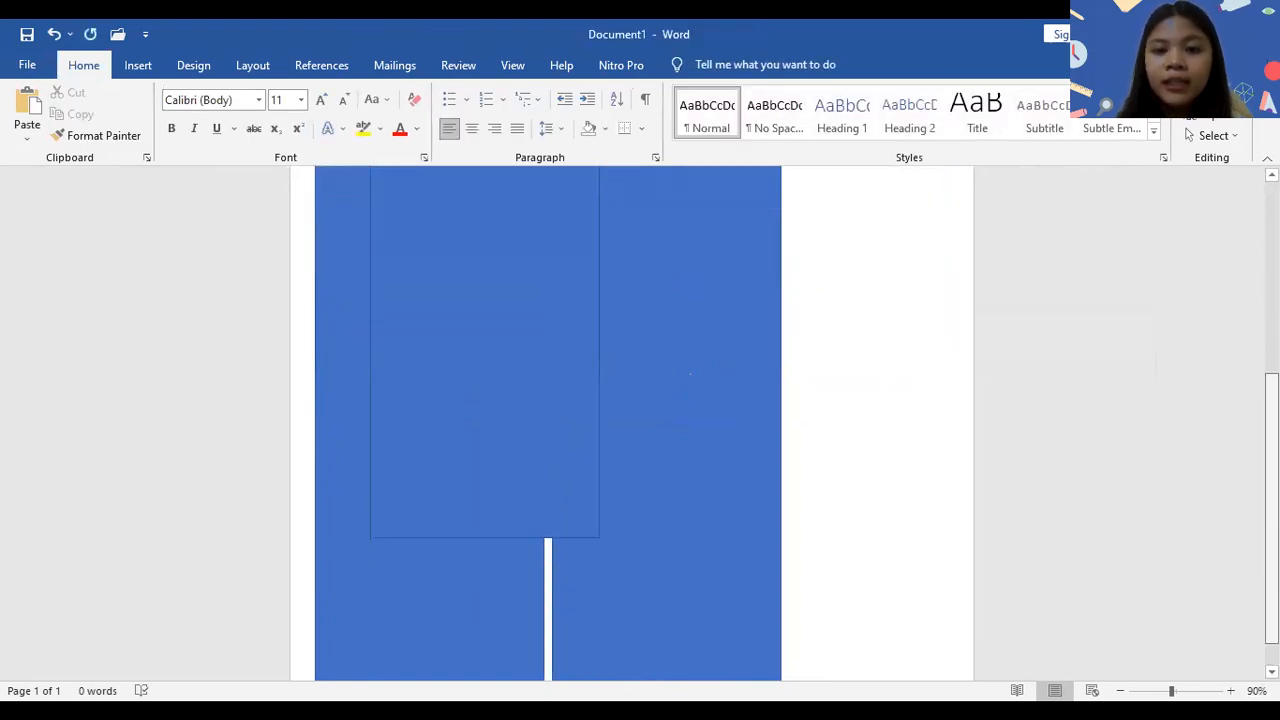
pyautogui.moveTo(557, 411)
pyautogui.mouseDown()
pyautogui.moveTo(957, 560)
pyautogui.moveTo(944, 631)
pyautogui.moveTo(904, 661)
pyautogui.mouseUp()
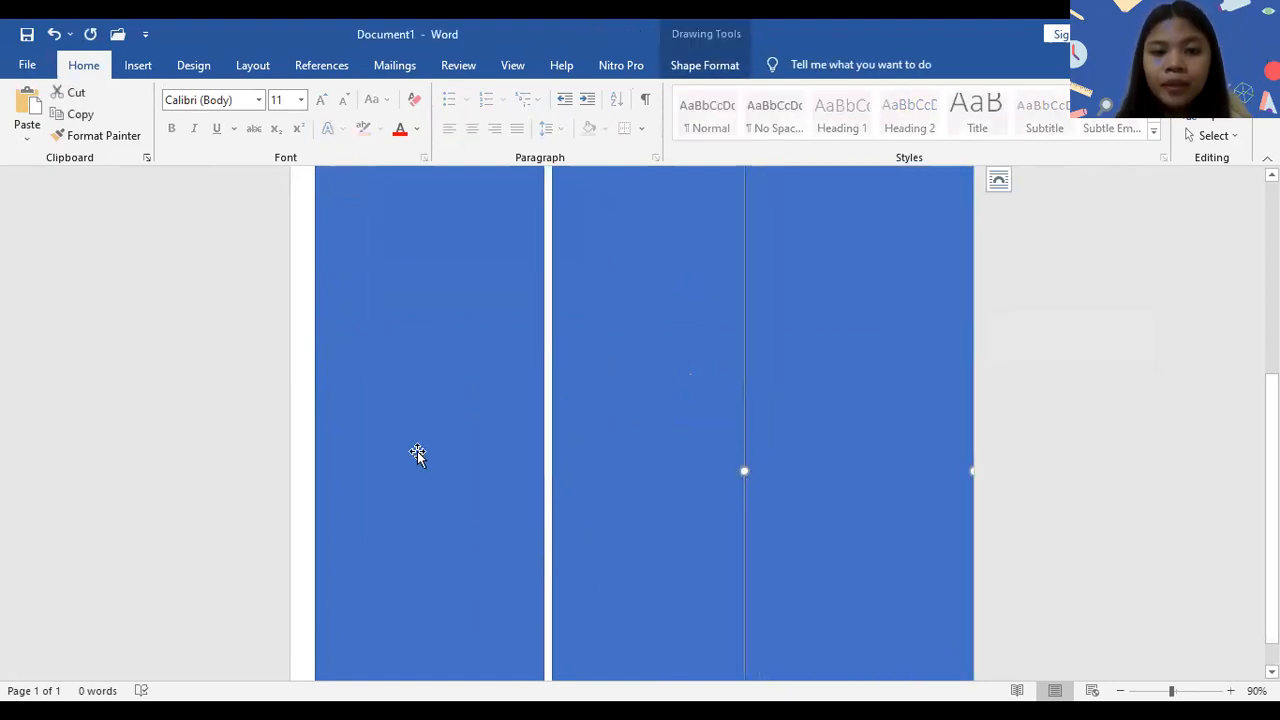
# - Shift the left and middle column rectangles toward the page's left edge to make room for the third column
pyautogui.moveTo(417, 453); pyautogui.dragTo(401, 454)
pyautogui.moveTo(607, 443); pyautogui.dragTo(586, 442)
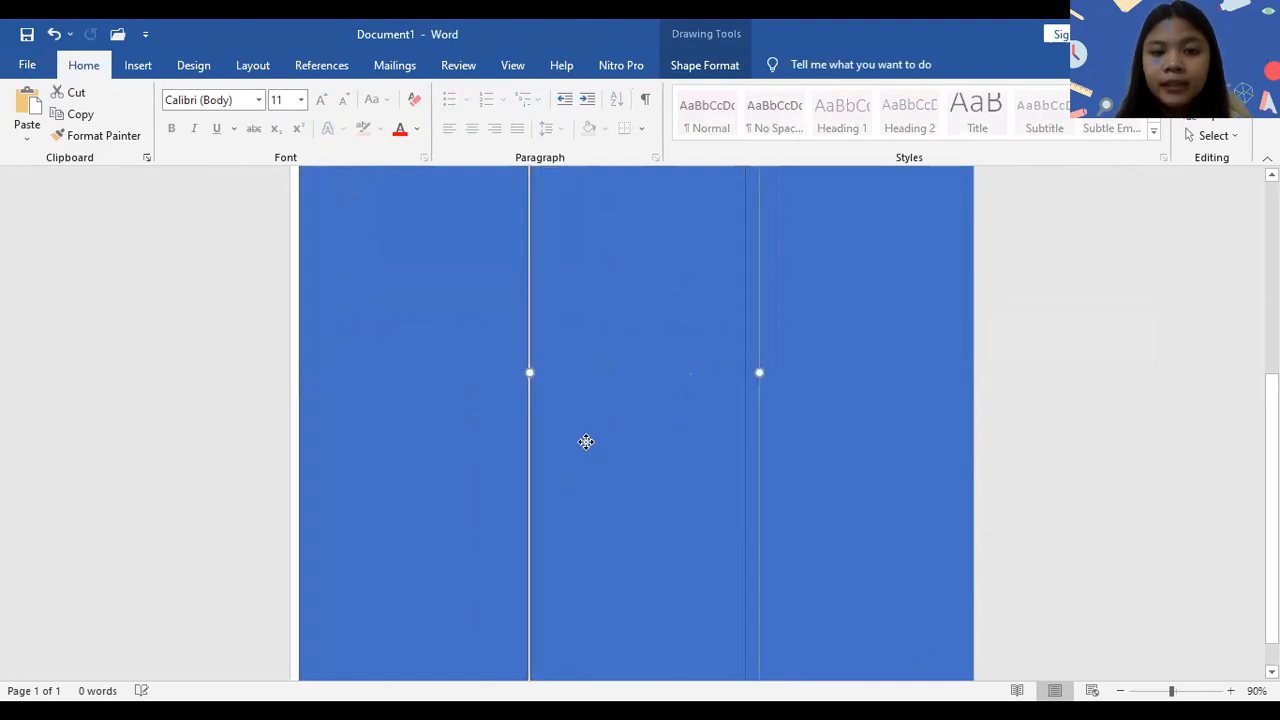
pyautogui.click(810, 431)
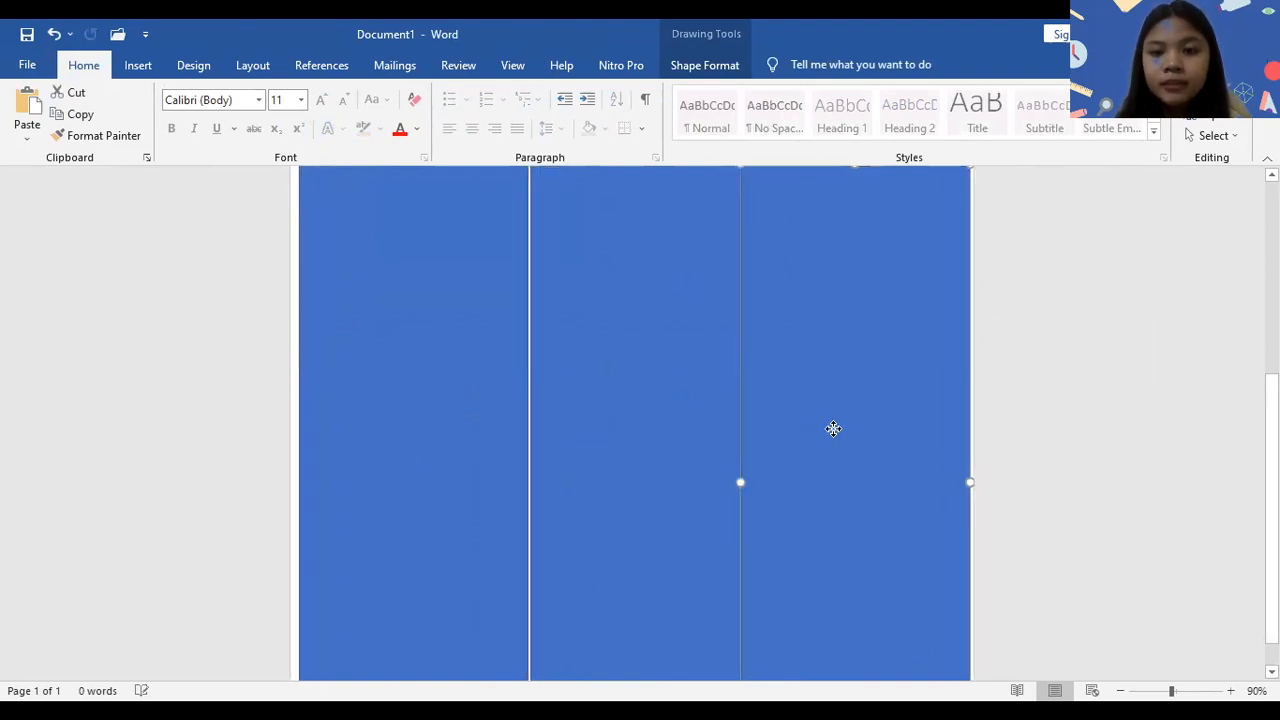
# - Move the middle column slightly further left and narrow it from its right side to clear the third column
pyautogui.scroll(3, 943, 397)
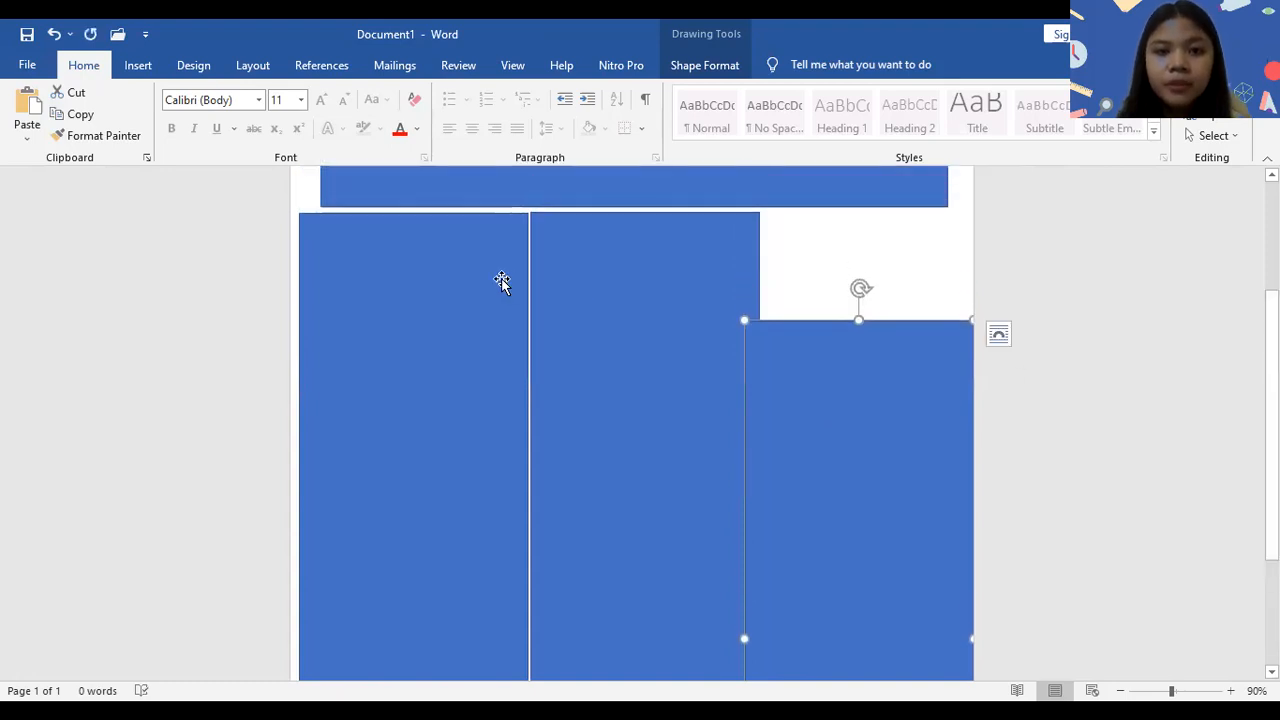
pyautogui.click(526, 529)
pyautogui.moveTo(527, 529); pyautogui.dragTo(519, 532)
pyautogui.moveTo(594, 511); pyautogui.dragTo(584, 511)
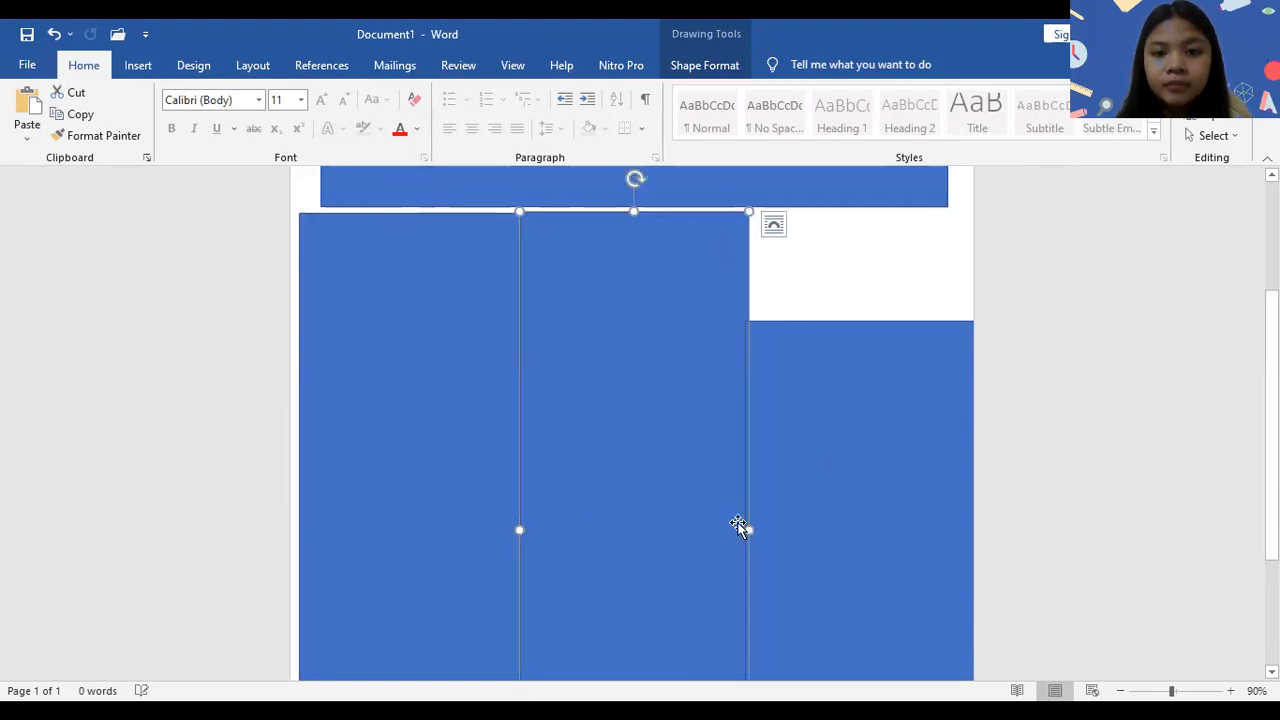
pyautogui.moveTo(737, 528); pyautogui.dragTo(727, 529)
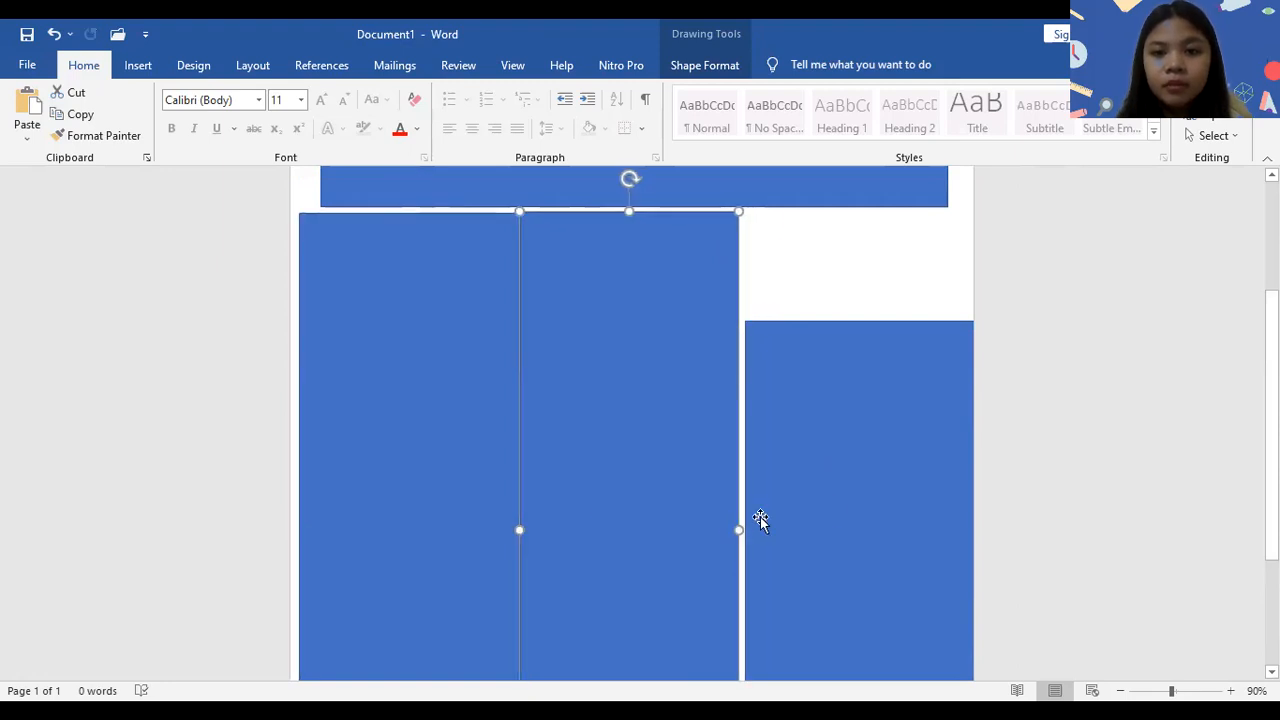
# - Raise the right column level with the tops of the other columns and narrow it slightly to fit inside the page
pyautogui.moveTo(838, 493); pyautogui.dragTo(835, 382)
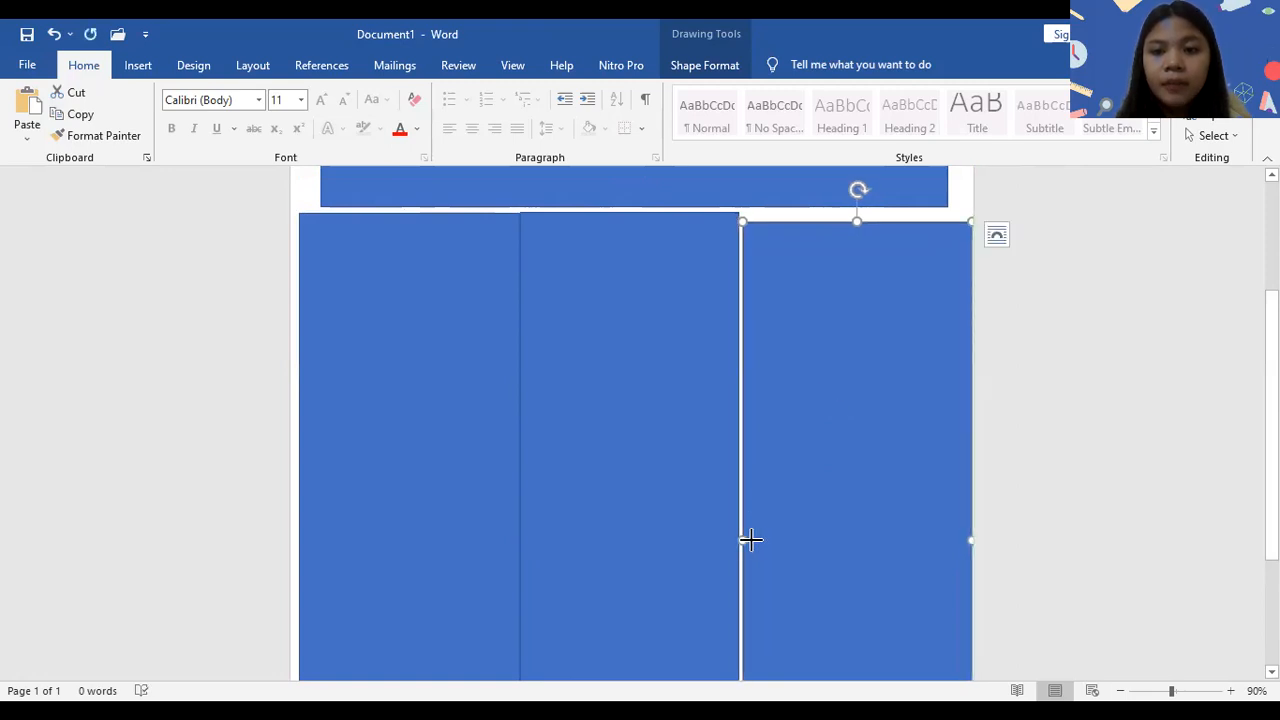
pyautogui.moveTo(750, 540); pyautogui.dragTo(756, 540)
pyautogui.moveTo(854, 503); pyautogui.dragTo(847, 476)
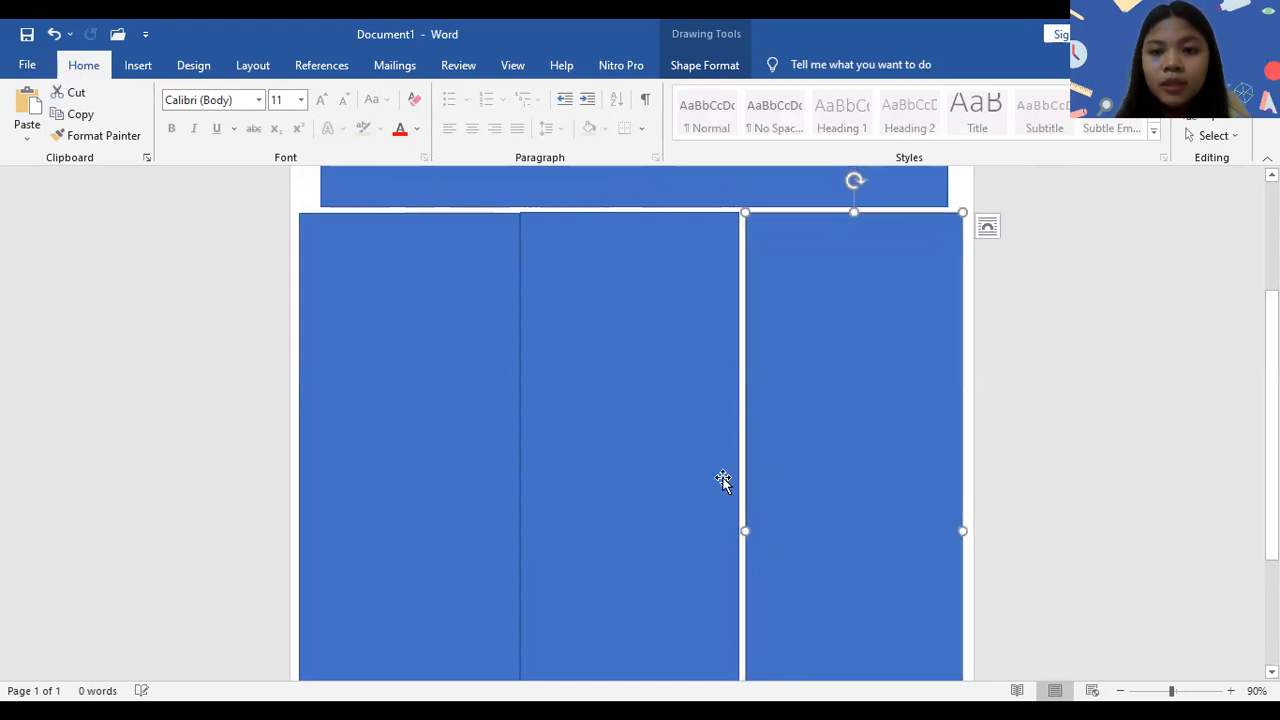
# - Narrow the left column from its right side and nudge the middle and right columns to leave gaps between all three
pyautogui.moveTo(716, 477); pyautogui.dragTo(726, 483)
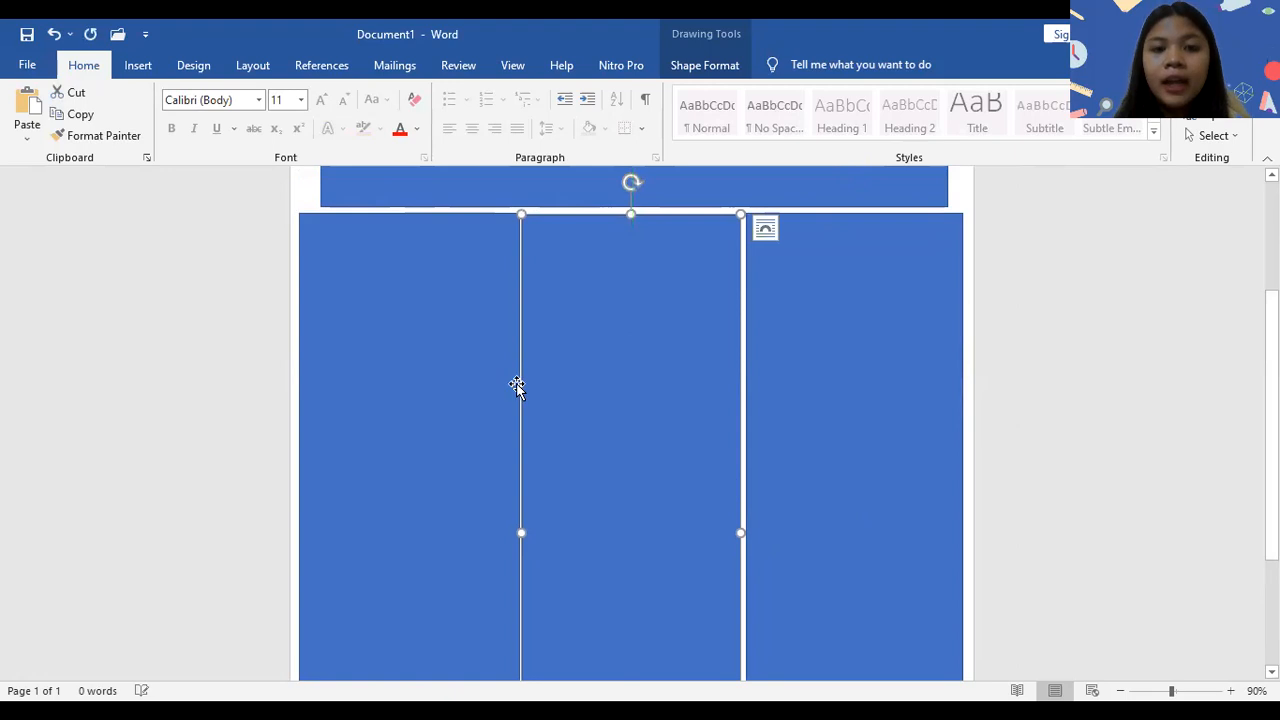
pyautogui.click(472, 377)
pyautogui.moveTo(518, 535); pyautogui.dragTo(510, 535)
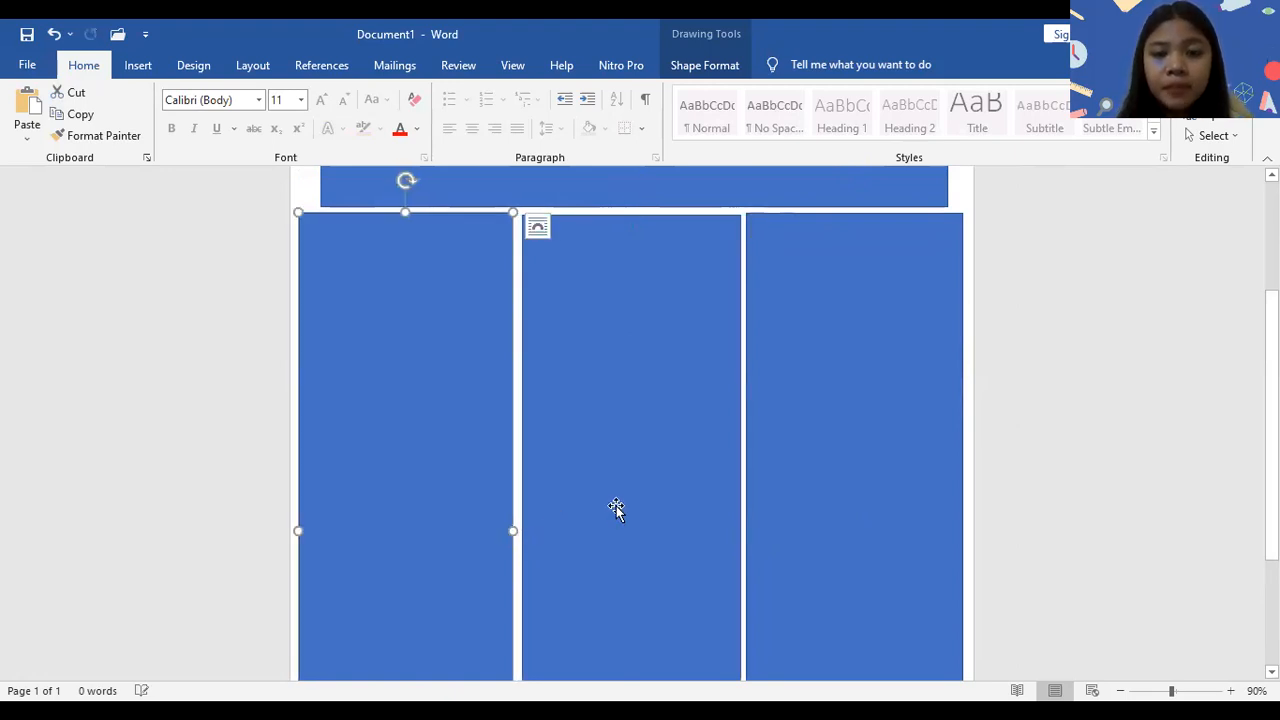
pyautogui.moveTo(616, 508); pyautogui.dragTo(614, 506)
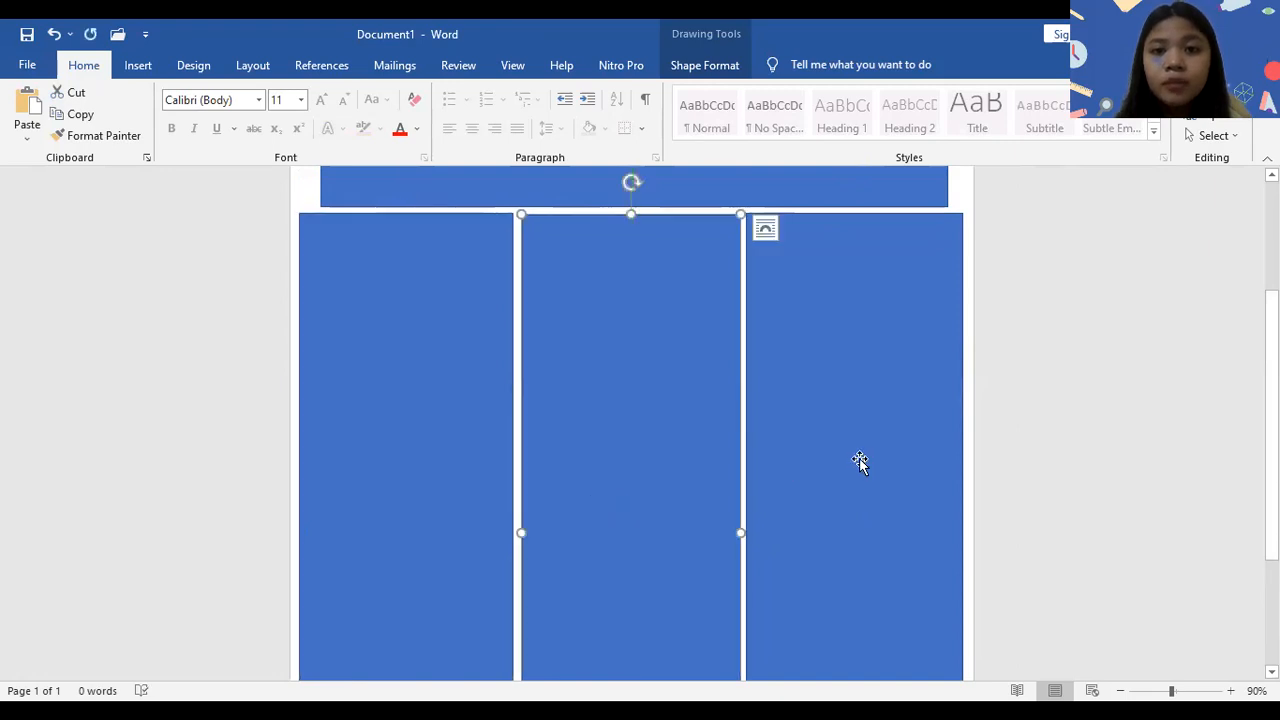
pyautogui.click(860, 461)
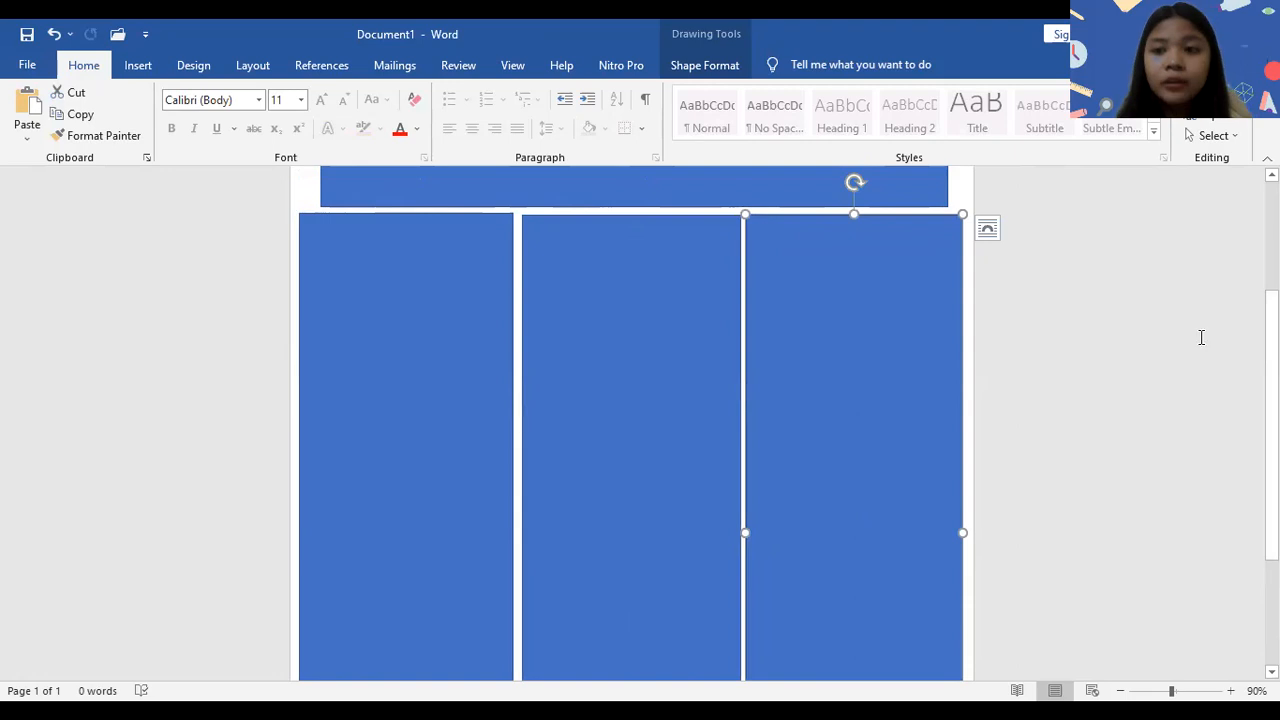
# - Nudge the thin banner rectangle down and widen it on both sides to about 8.17" to span the three columns
pyautogui.scroll(4, 1201, 337)
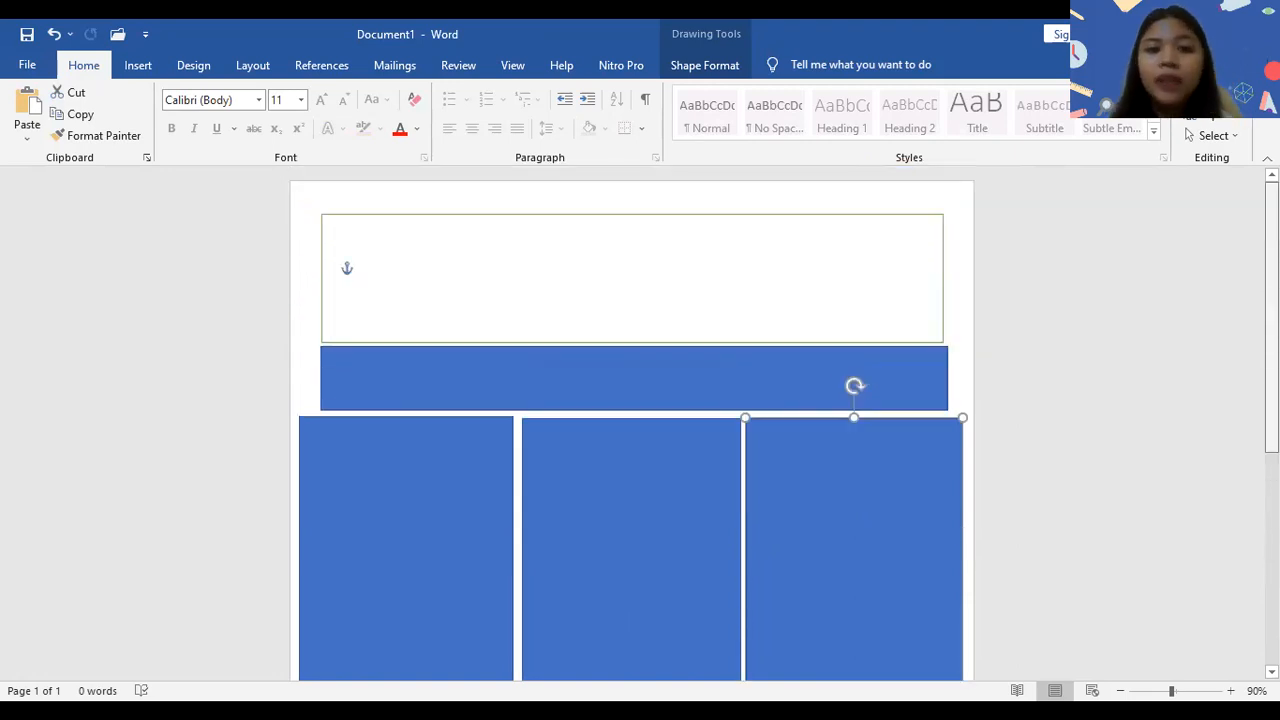
pyautogui.click(541, 407)
pyautogui.press('Down')
pyautogui.press('Down')
pyautogui.press('Down')
pyautogui.press('Down')
pyautogui.press('Up')
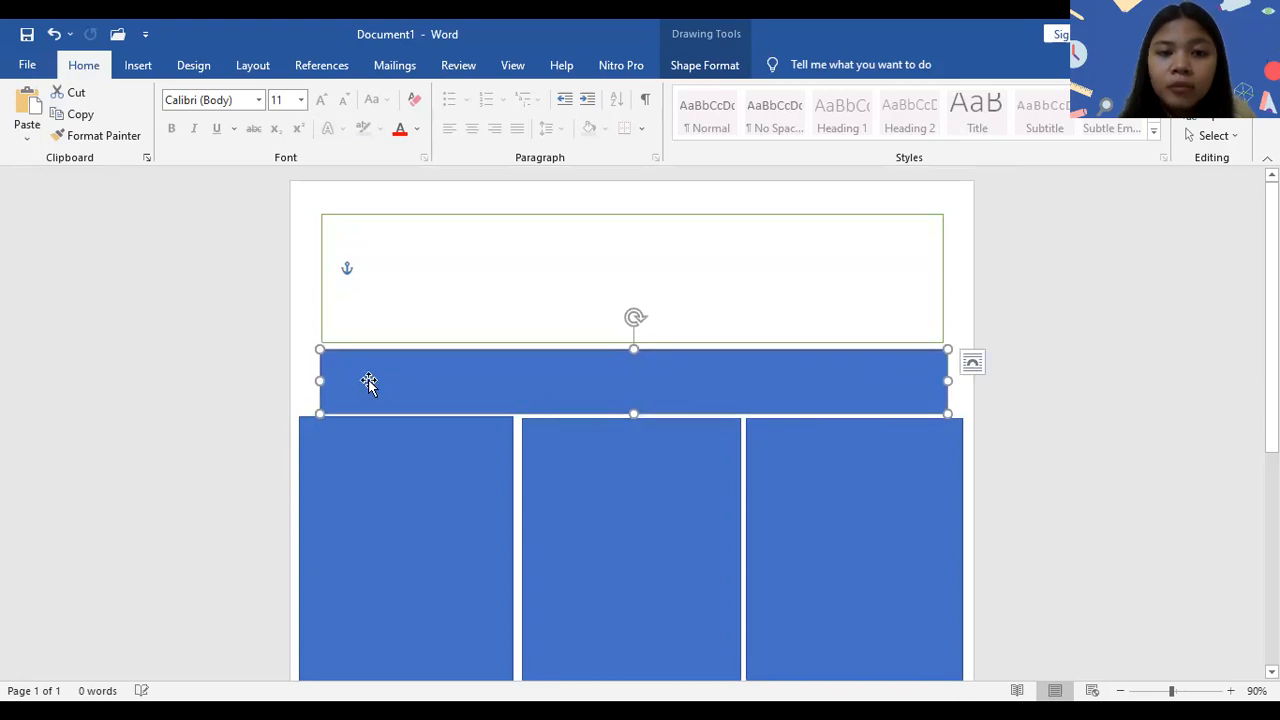
pyautogui.moveTo(319, 382); pyautogui.dragTo(301, 381)
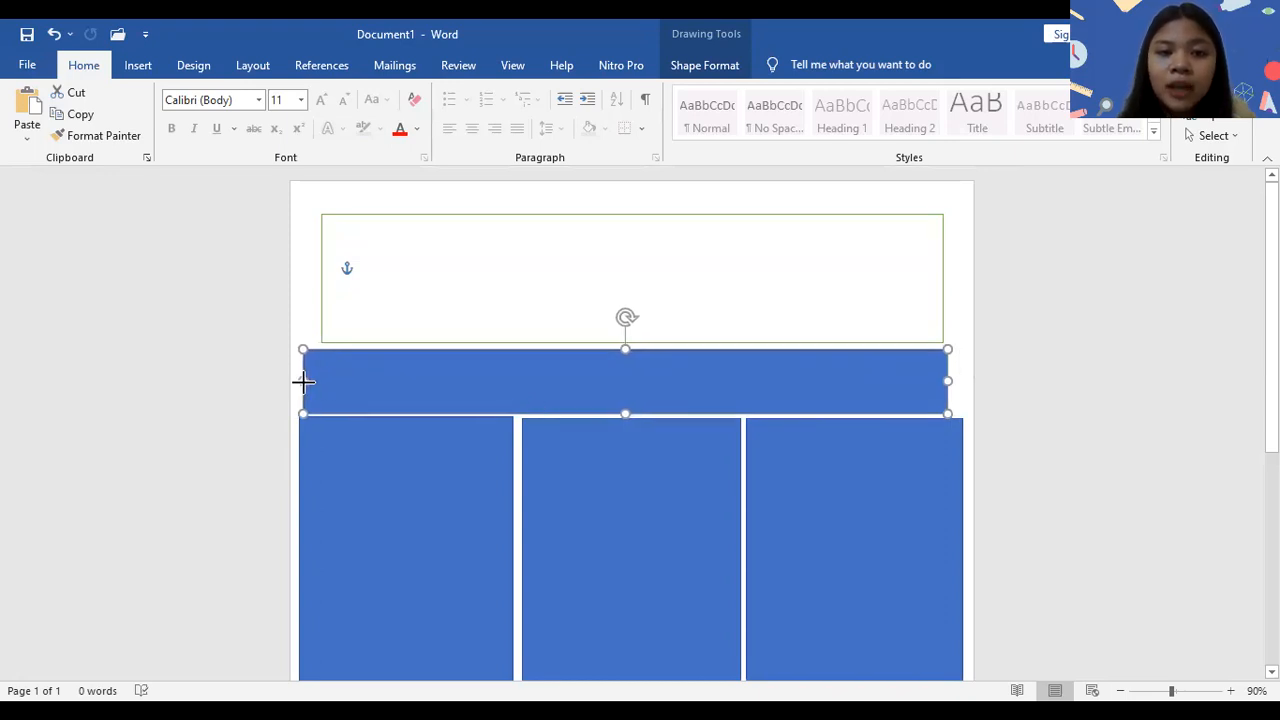
pyautogui.moveTo(950, 379); pyautogui.dragTo(963, 380)
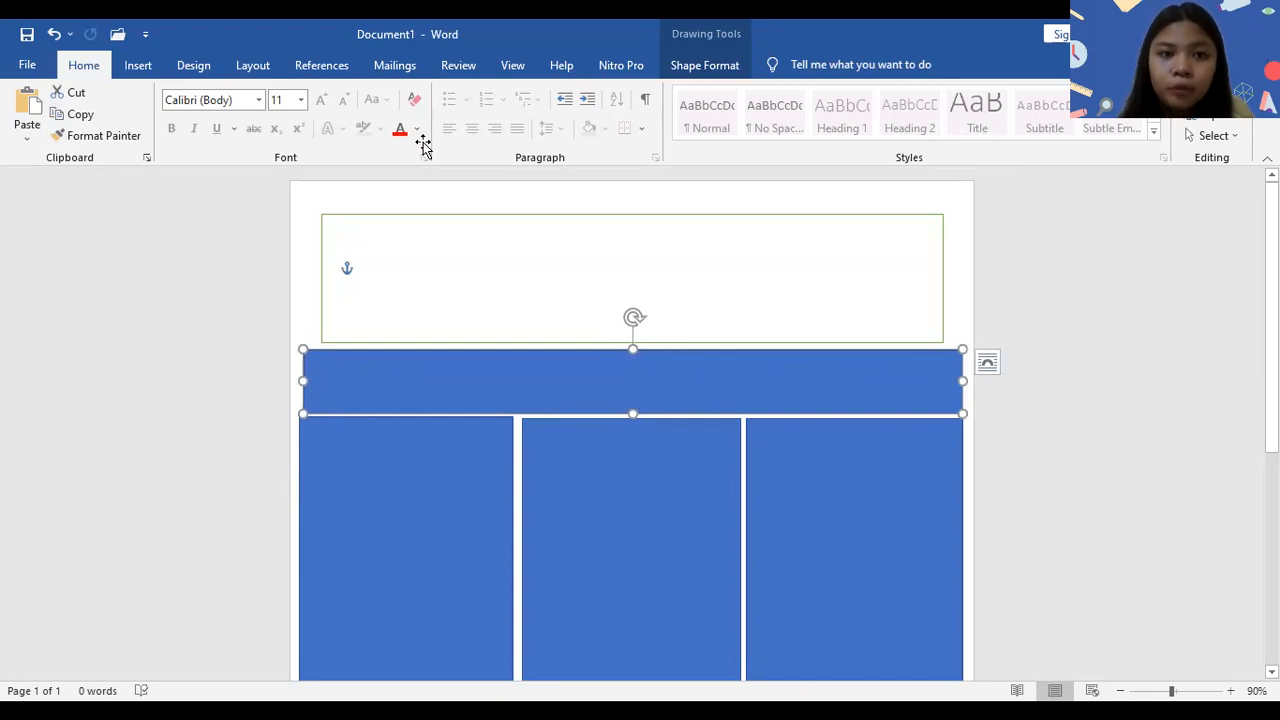
# - Apply the white-filled, green-outlined shape style to the thin banner, the left column and the middle column
pyautogui.click(218, 112)
pyautogui.click(218, 112)
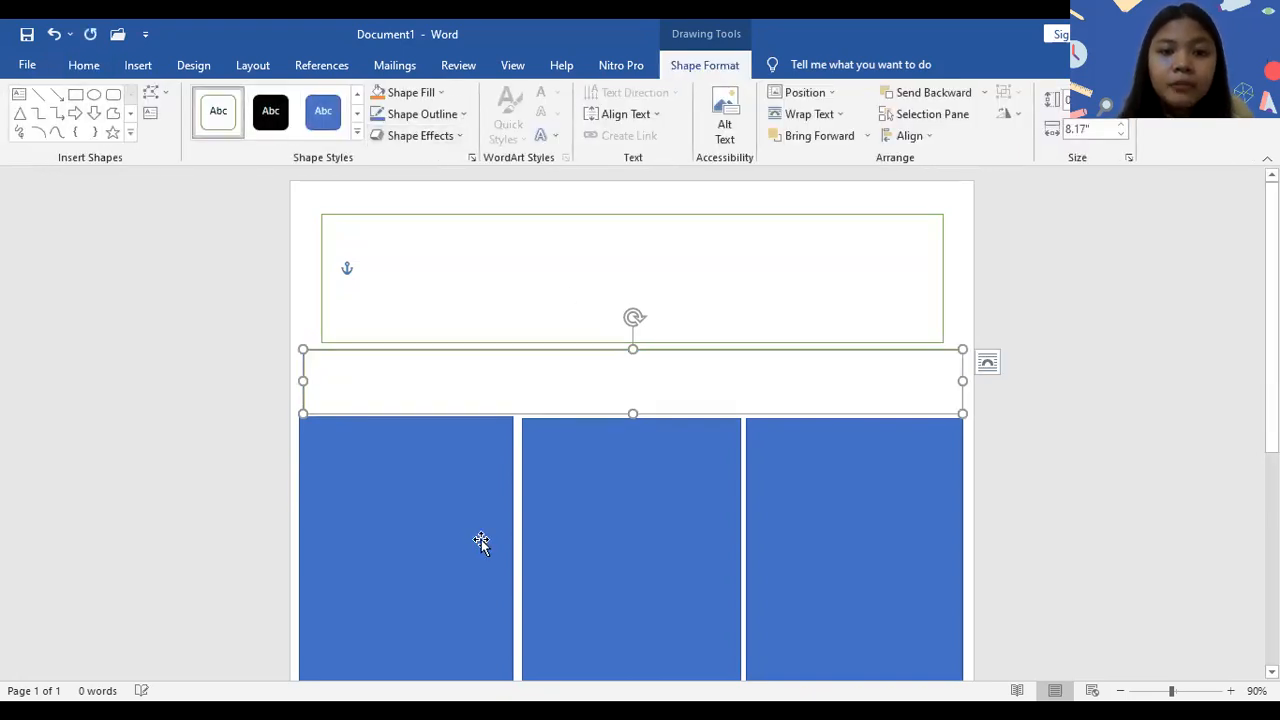
pyautogui.click(481, 541)
pyautogui.click(215, 110)
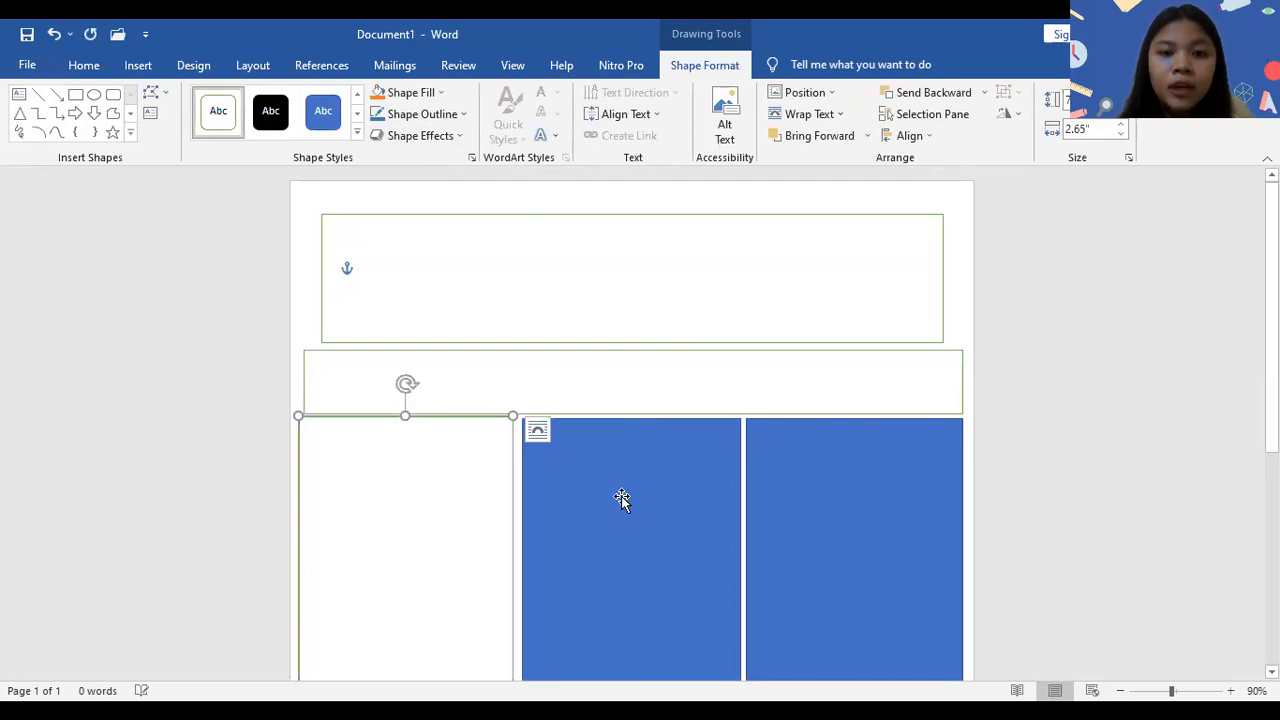
pyautogui.click(621, 496)
pyautogui.click(230, 122)
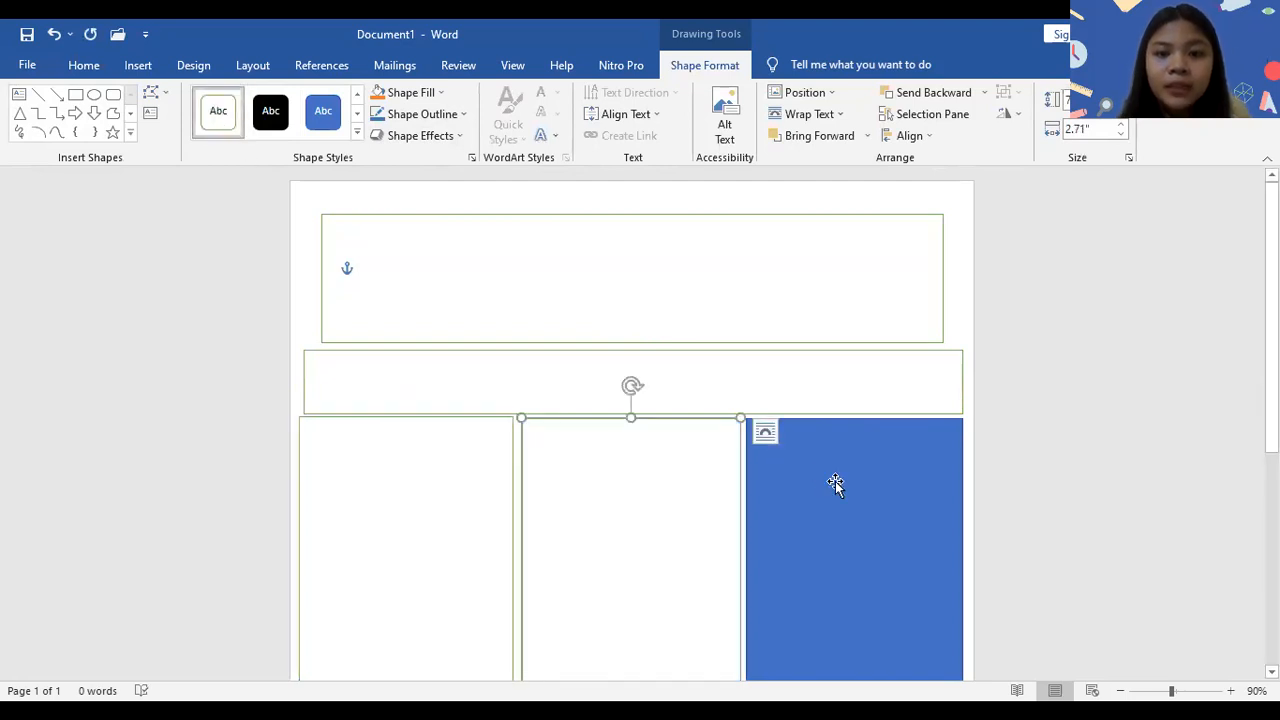
pyautogui.click(836, 486)
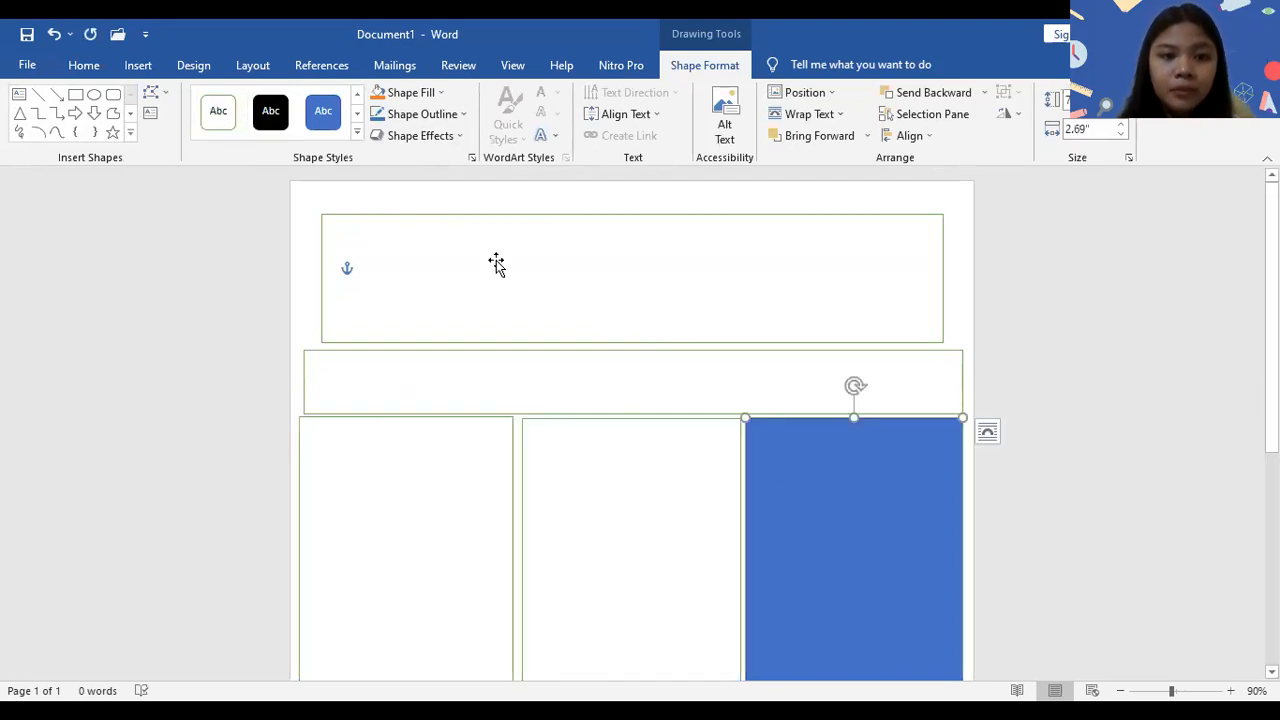
# - Widen the header box on both sides to about 8.05"
pyautogui.click(317, 278)
pyautogui.moveTo(318, 276); pyautogui.dragTo(308, 275)
pyautogui.moveTo(946, 279); pyautogui.dragTo(957, 278)
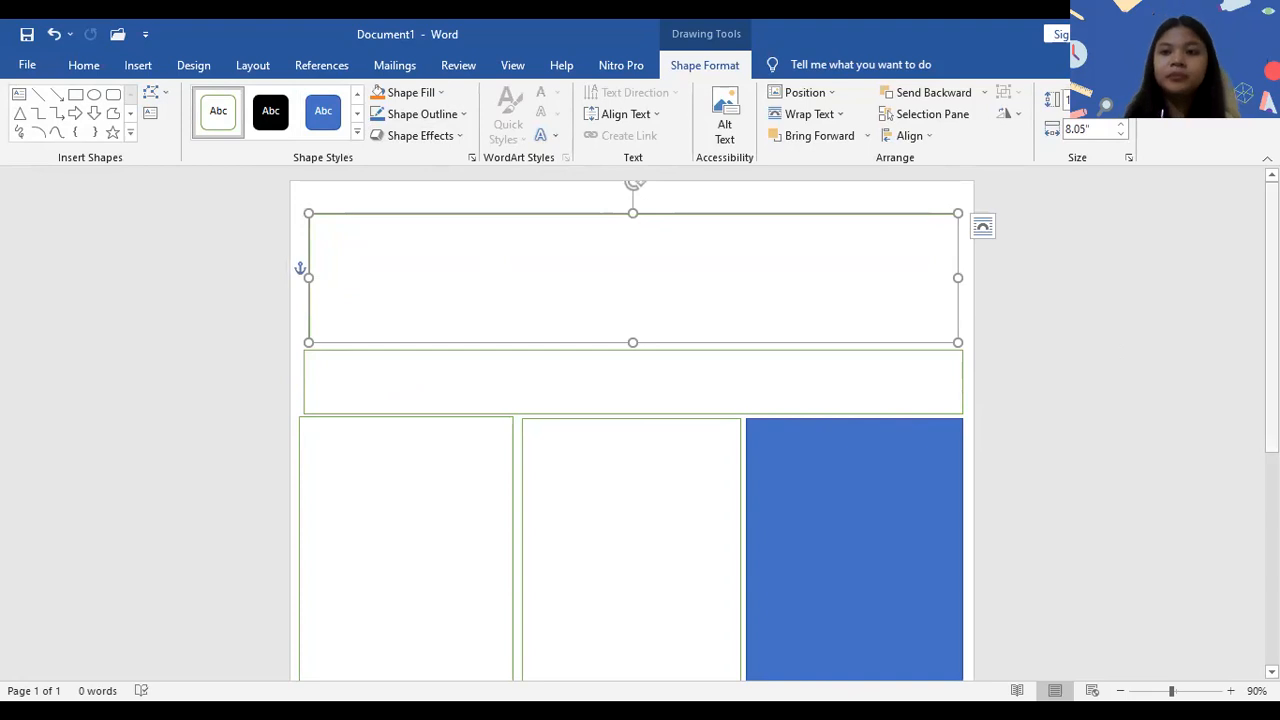
# - Apply the white-filled, green-outlined shape style to the right column
pyautogui.scroll(-4, 832, 426)
pyautogui.click(832, 426)
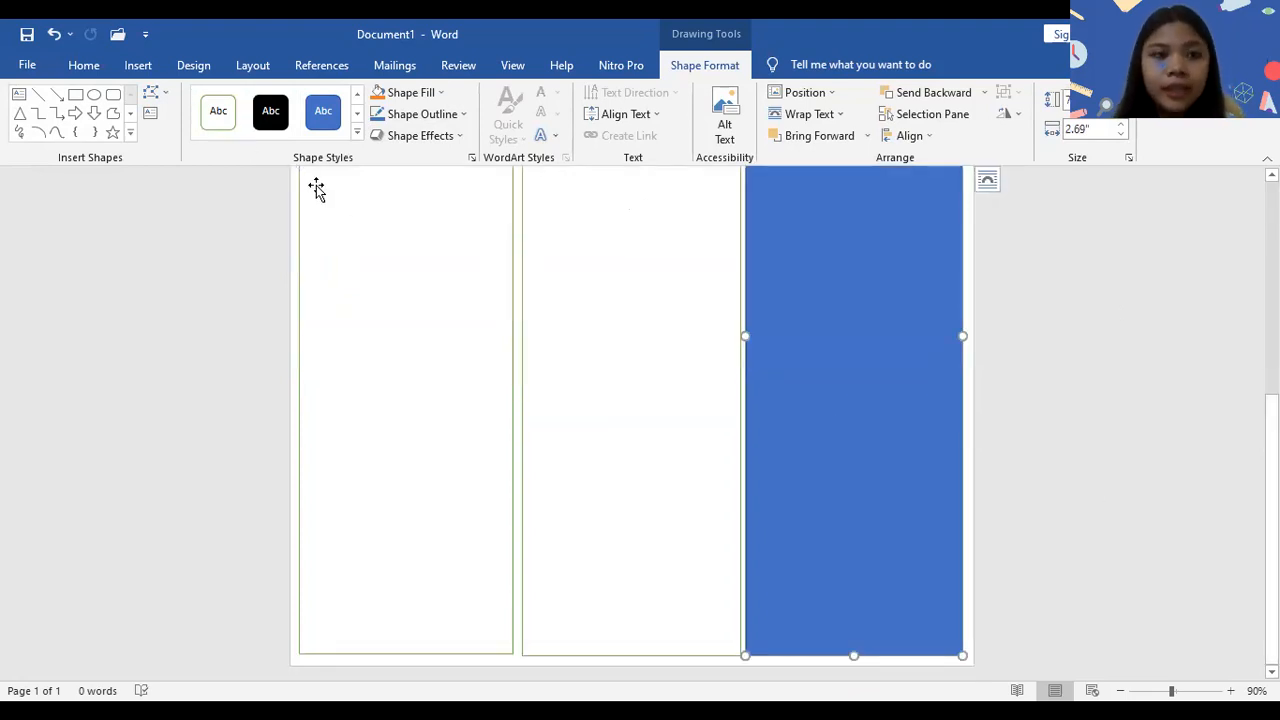
pyautogui.click(214, 124)
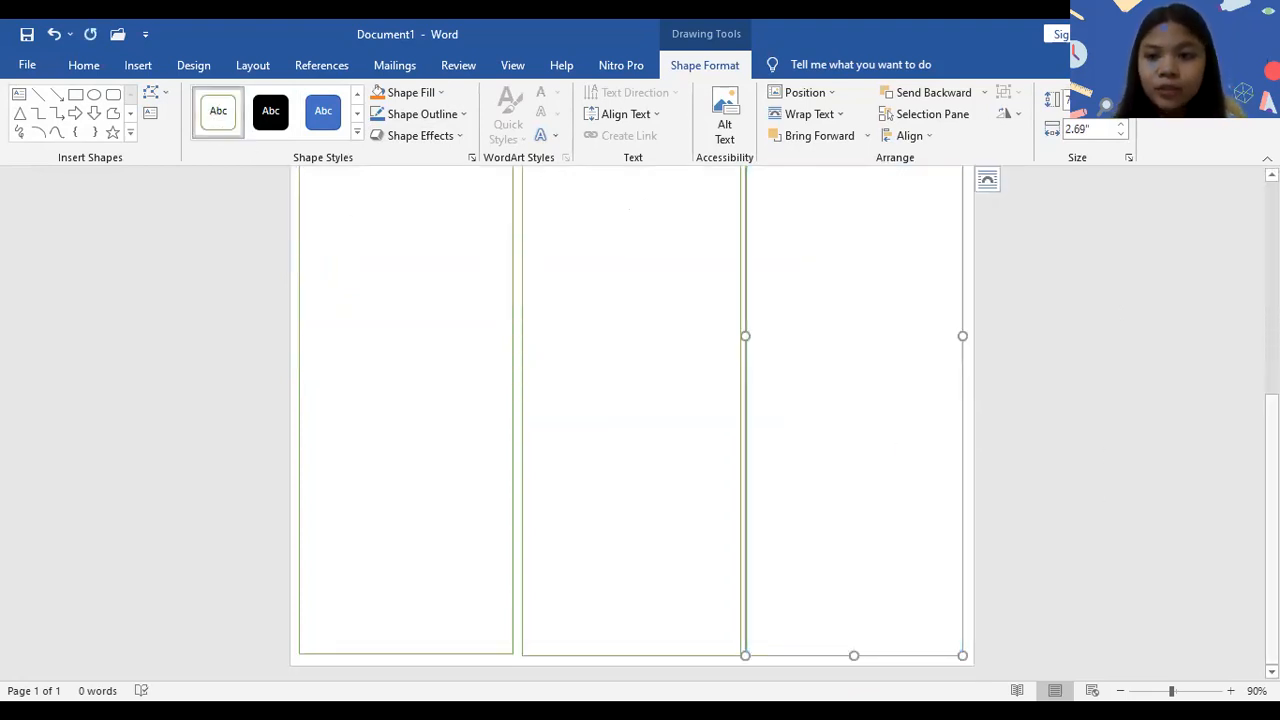
# - Enter the title "WARTA SEKOLAH" in the header box
pyautogui.click(1120, 691)
pyautogui.click(1120, 691)
pyautogui.click(1120, 691)
pyautogui.click(1120, 691)
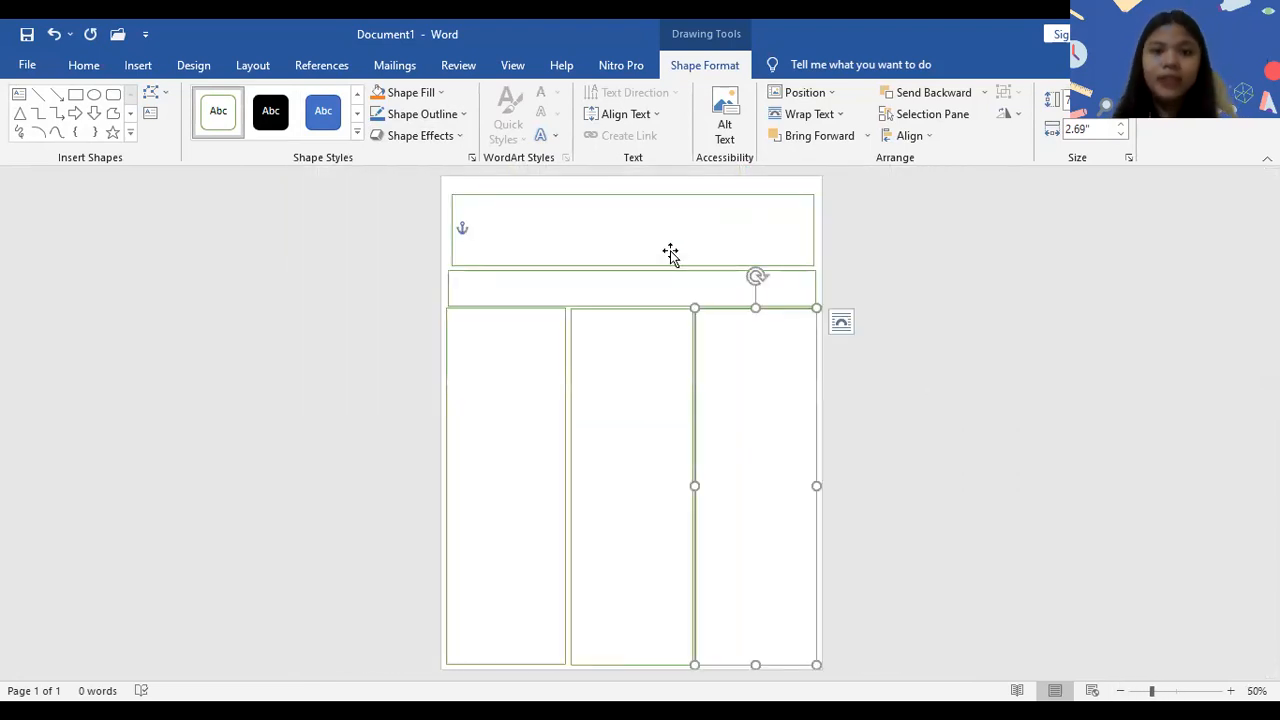
pyautogui.click(670, 254)
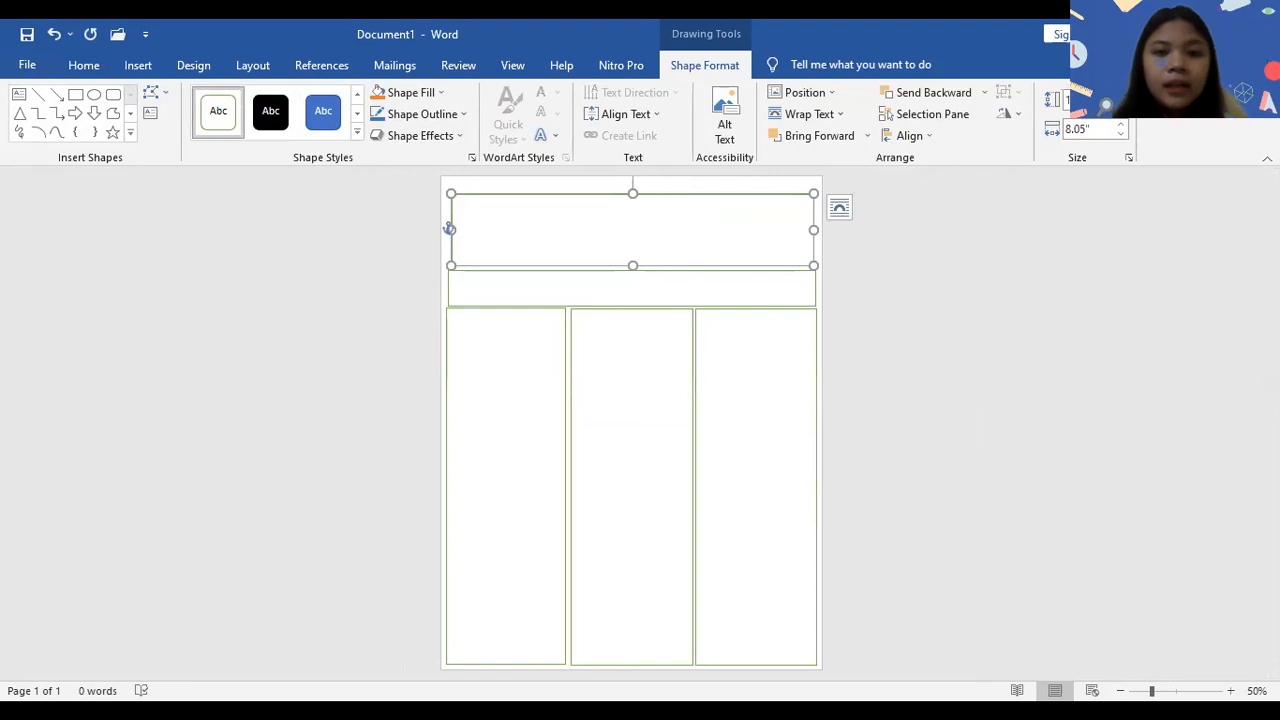
pyautogui.write('WARTA SEKOLAH')
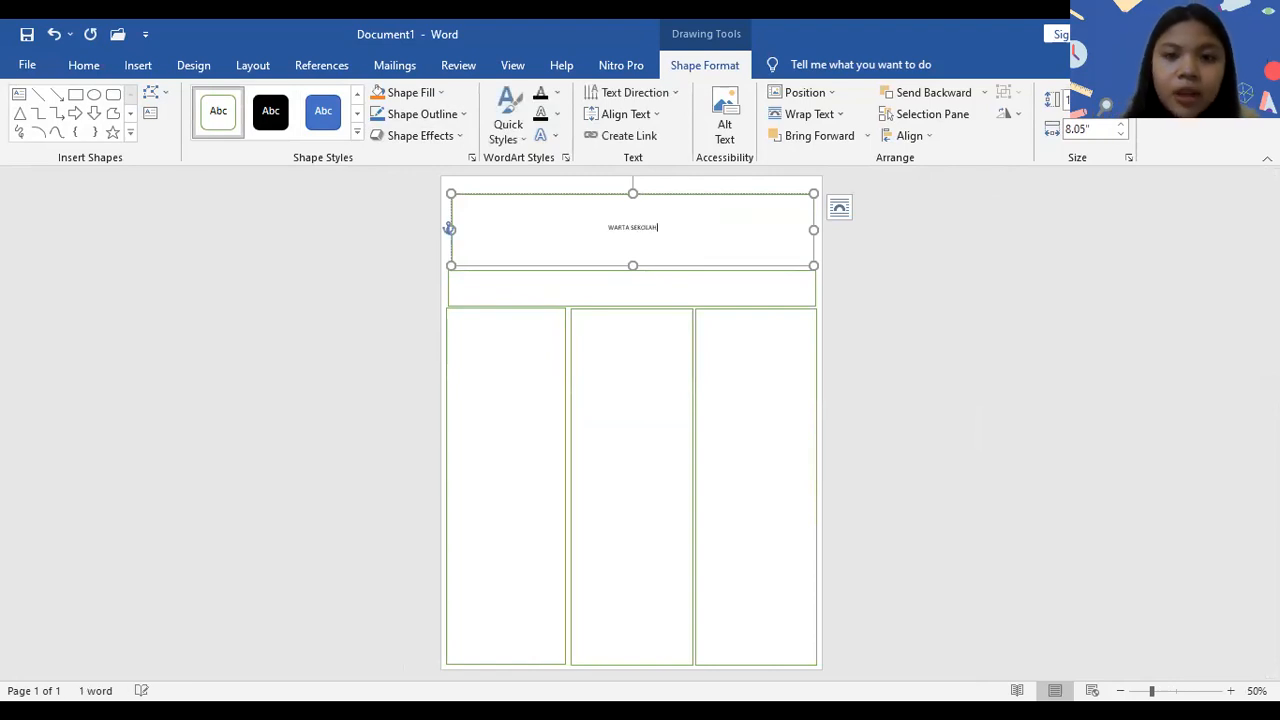
# - Format the header title in Gill Sans Ultra Bold at size 24
pyautogui.moveTo(610, 230); pyautogui.dragTo(684, 238)
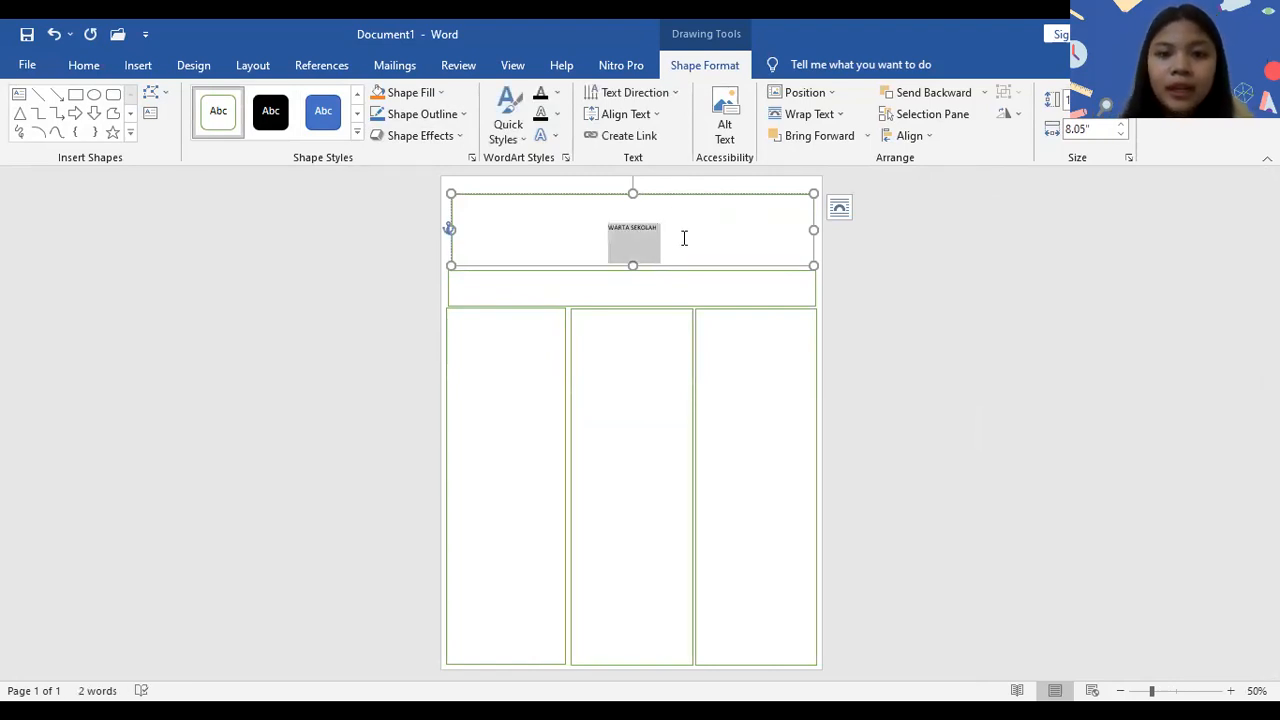
pyautogui.click(83, 65)
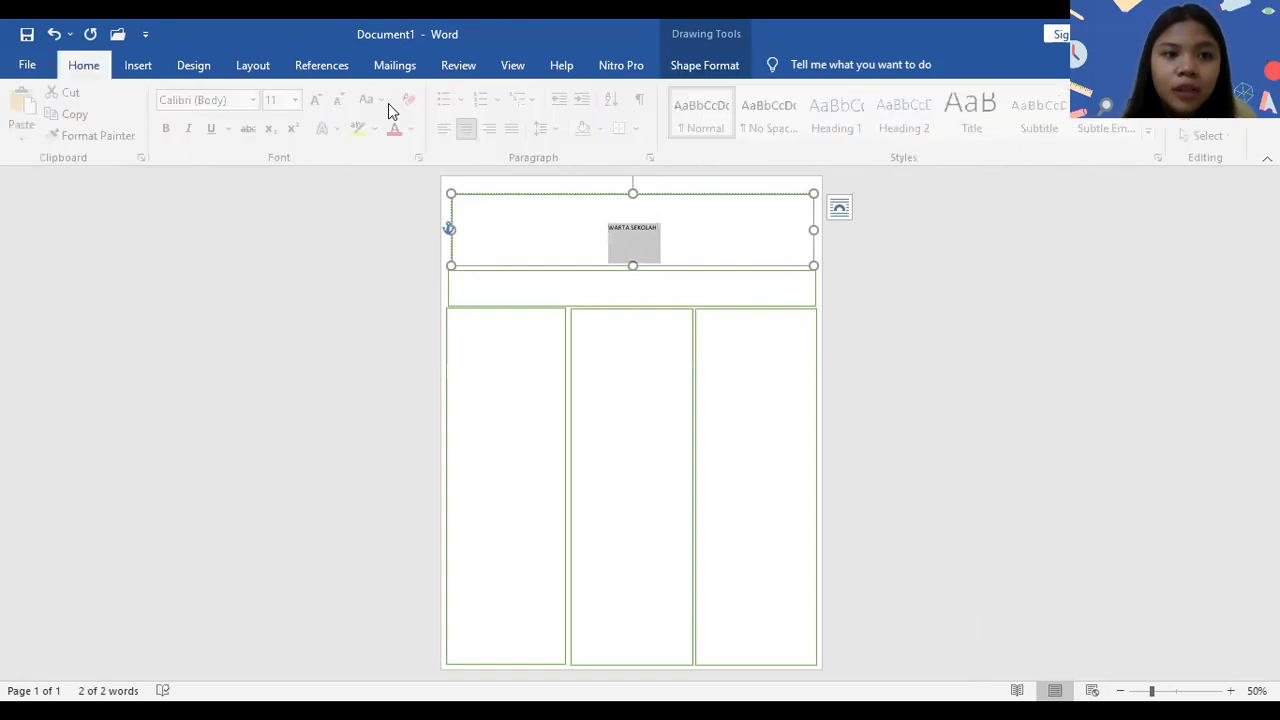
pyautogui.click(263, 107)
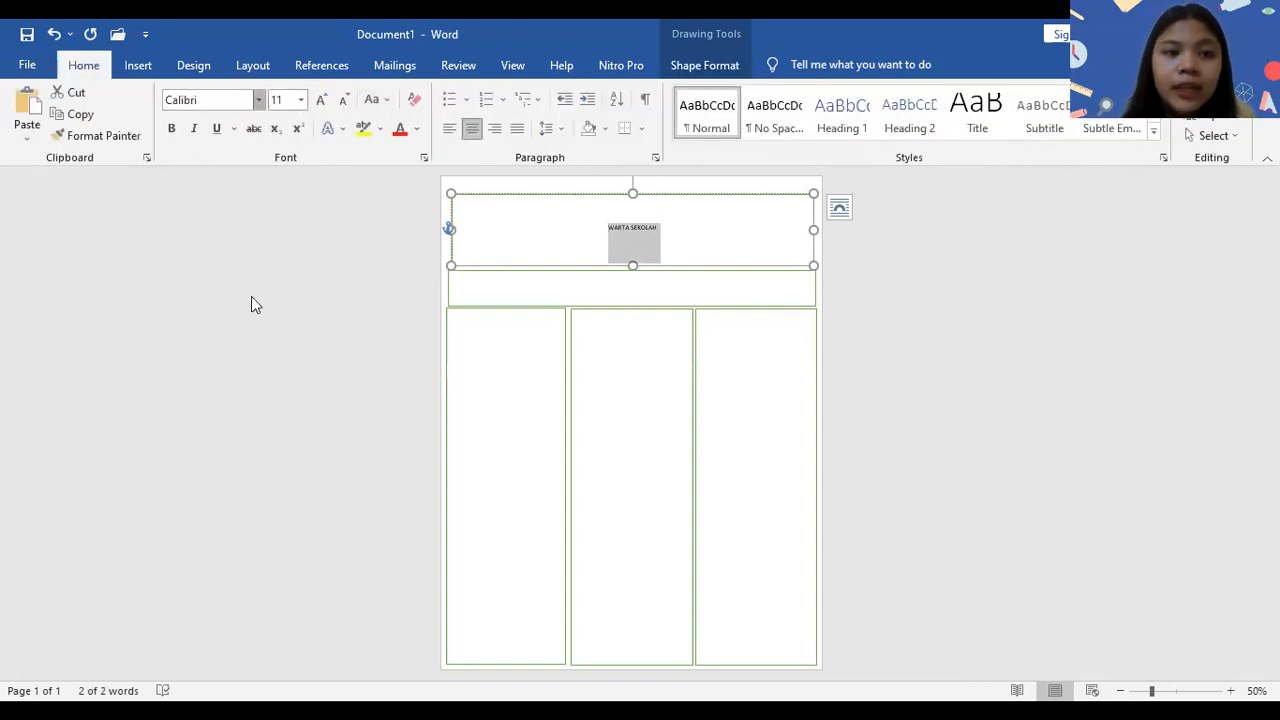
pyautogui.click(259, 99)
pyautogui.click(265, 213)
pyautogui.click(319, 107)
pyautogui.click(319, 107)
pyautogui.click(319, 107)
pyautogui.click(319, 107)
pyautogui.click(319, 107)
pyautogui.click(319, 107)
pyautogui.click(319, 107)
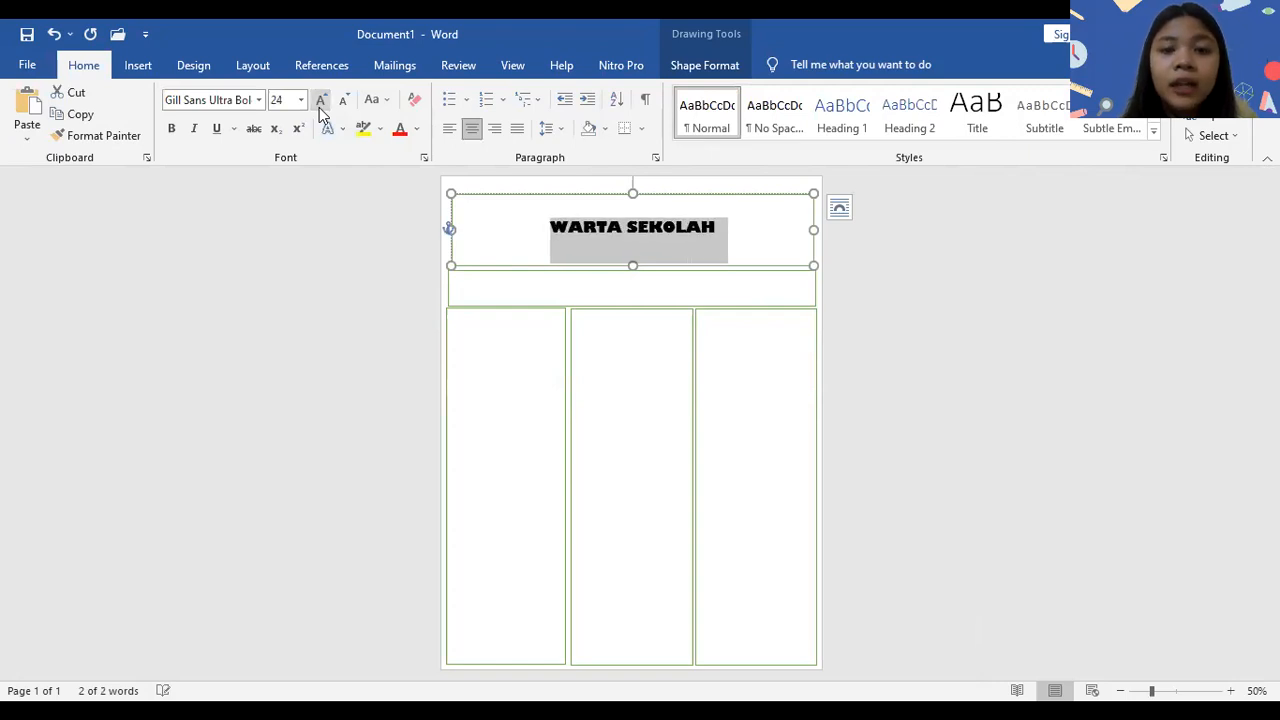
# - Add two blank lines below the "WARTA SEKOLAH" title in the header box
pyautogui.click(720, 224)
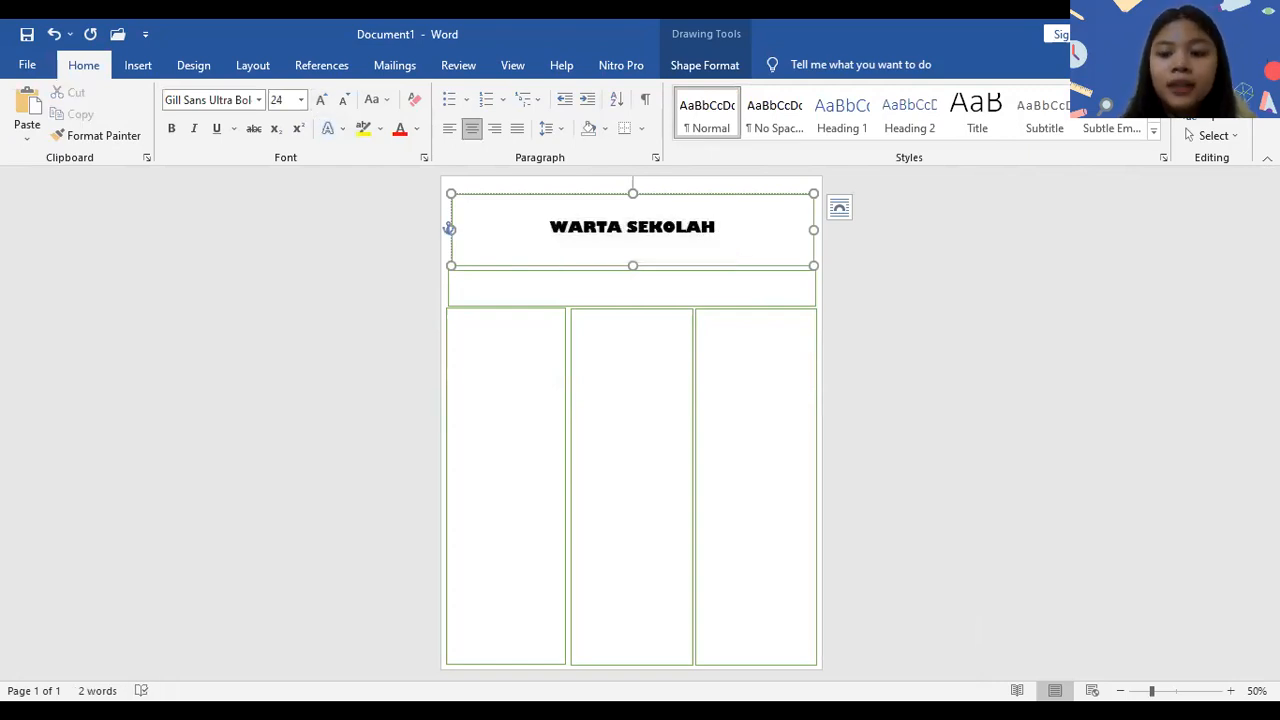
pyautogui.press('Return')
pyautogui.press('Return')
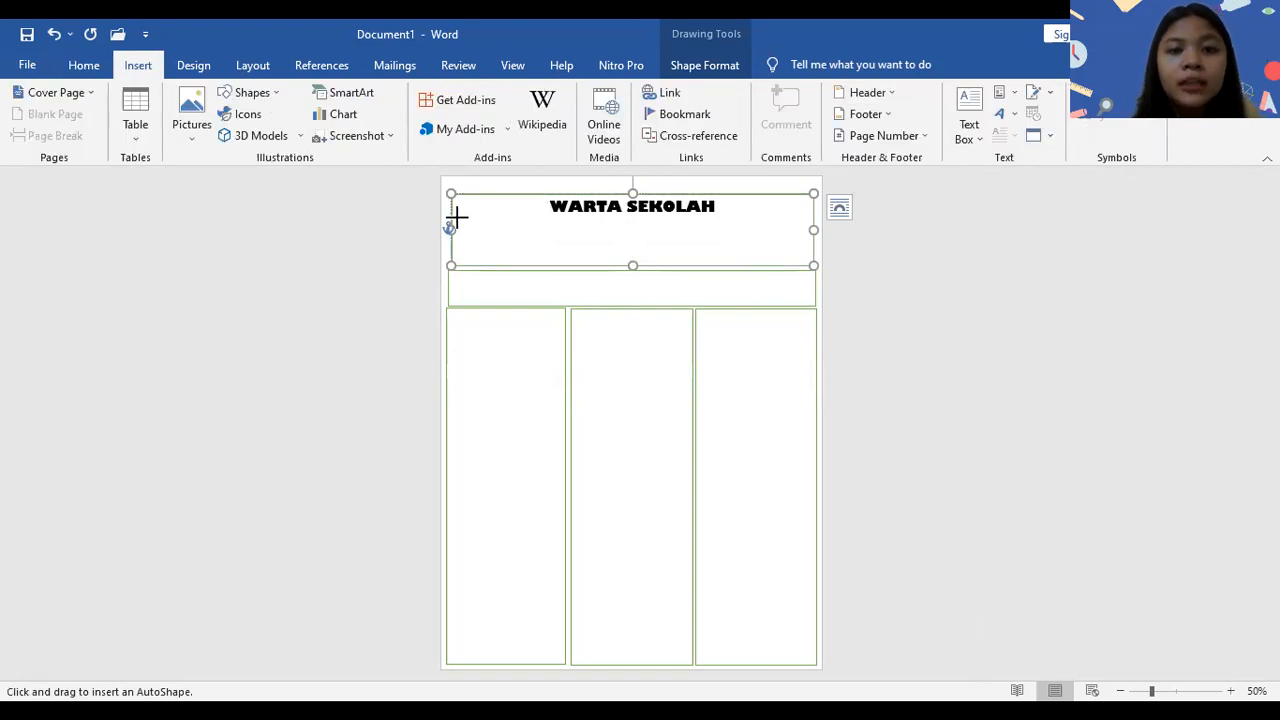
# - Draw a green-outlined rectangle about 2.54" wide below the title at the header's left side, containing "EDISI : 19 AGUSTU 2019"
pyautogui.moveTo(456, 216); pyautogui.dragTo(571, 236)
pyautogui.click(218, 111)
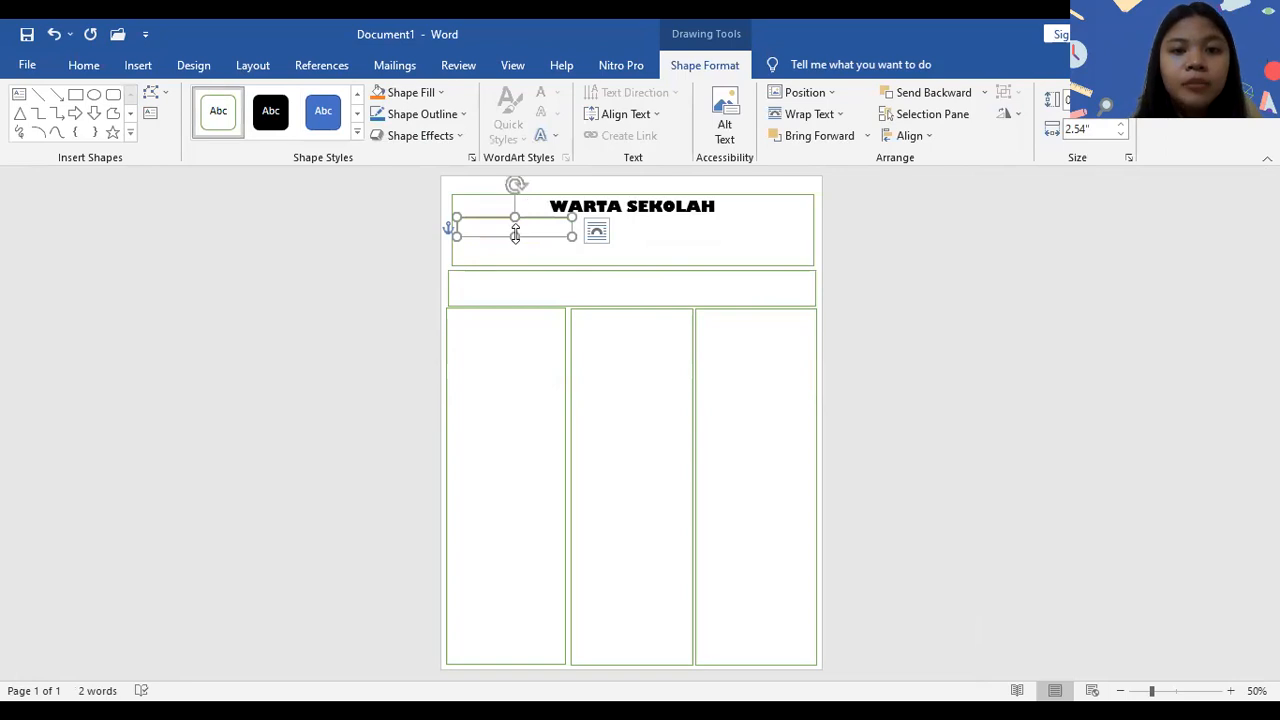
pyautogui.write('EDISI : 19')
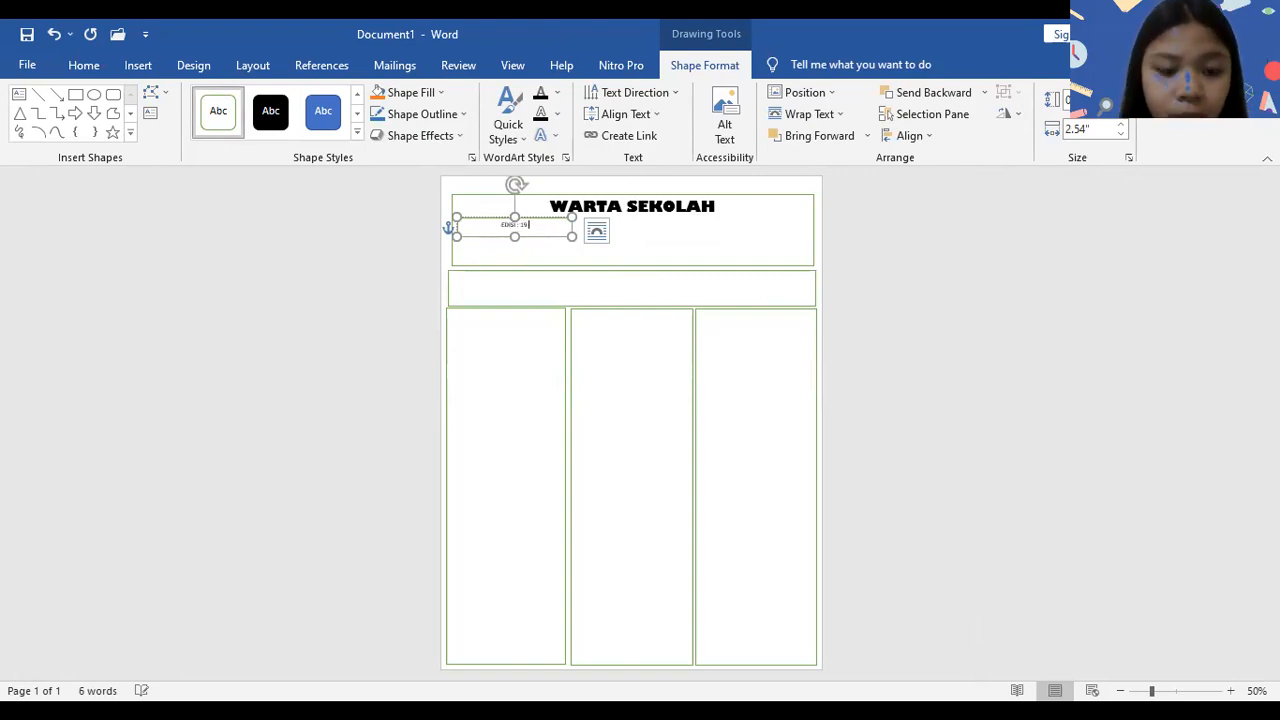
pyautogui.write('S 2019')
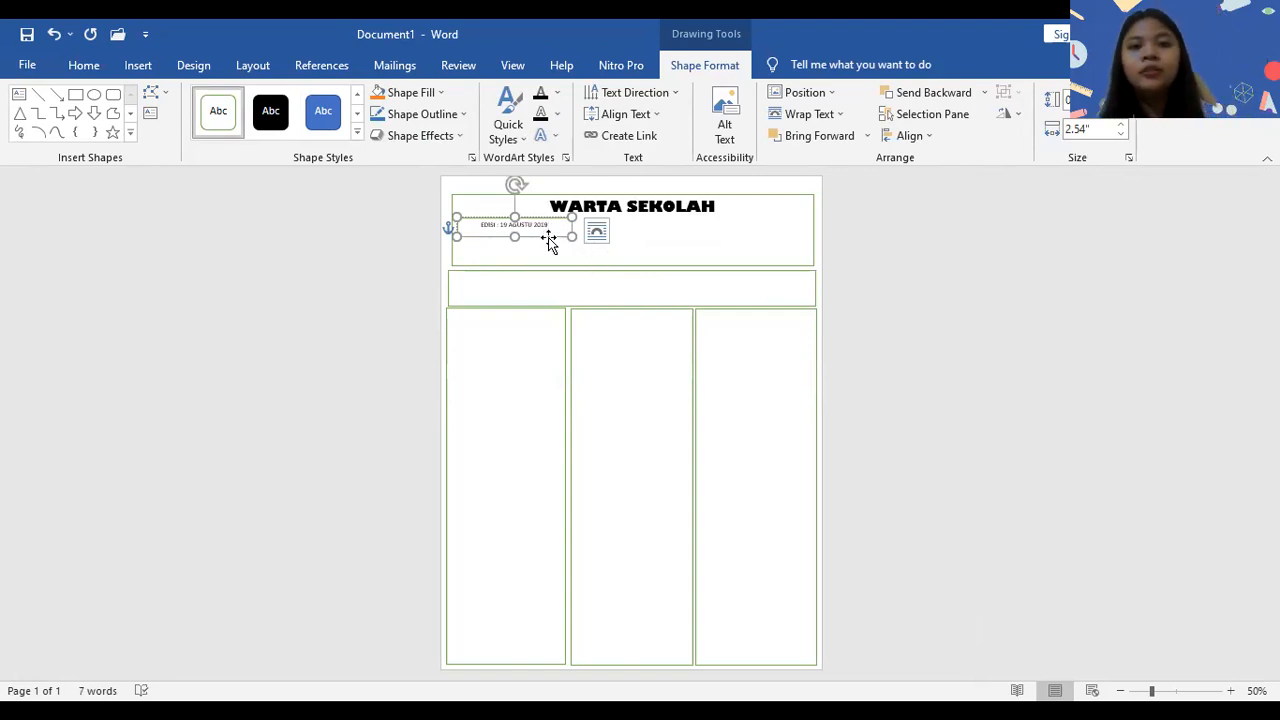
# - Duplicate the edition box and place the copy in the right half of the header, slightly lower than the original
pyautogui.hotkey('ctrl', 'a')
pyautogui.click(552, 245)
pyautogui.hotkey('ctrl', 'c')
pyautogui.hotkey('ctrl', 'v')
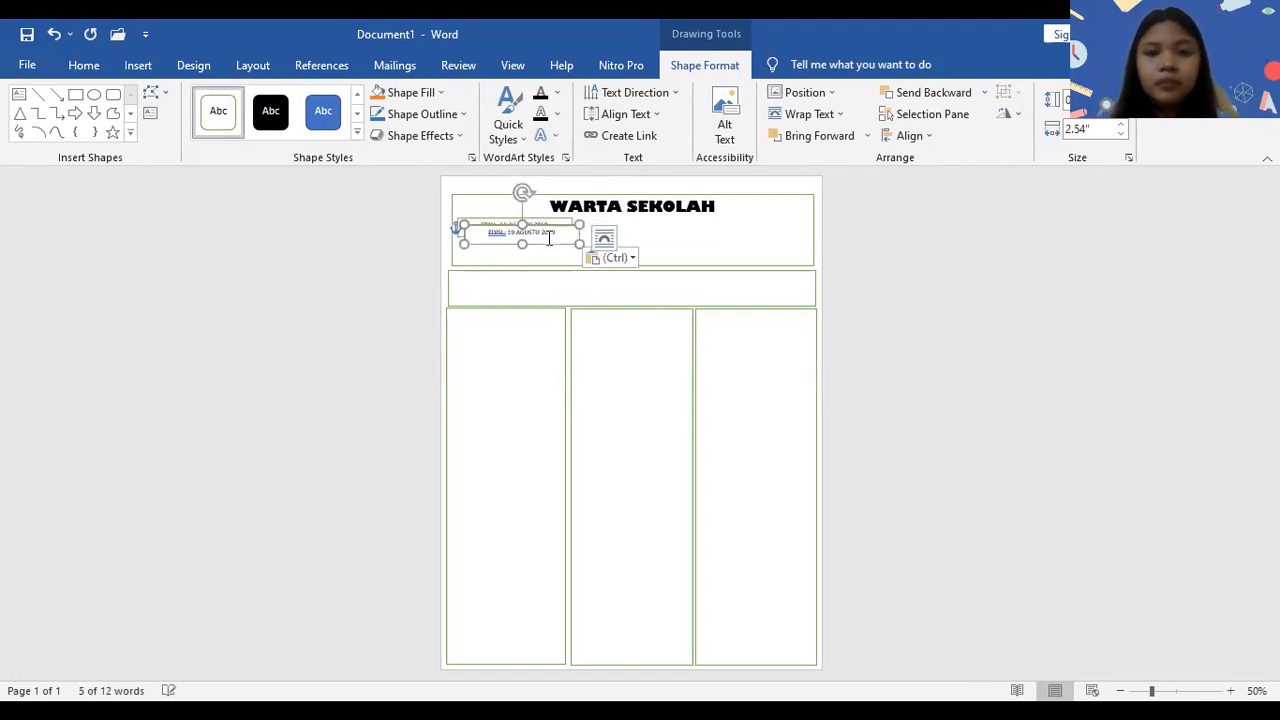
pyautogui.moveTo(552, 245); pyautogui.dragTo(626, 249)
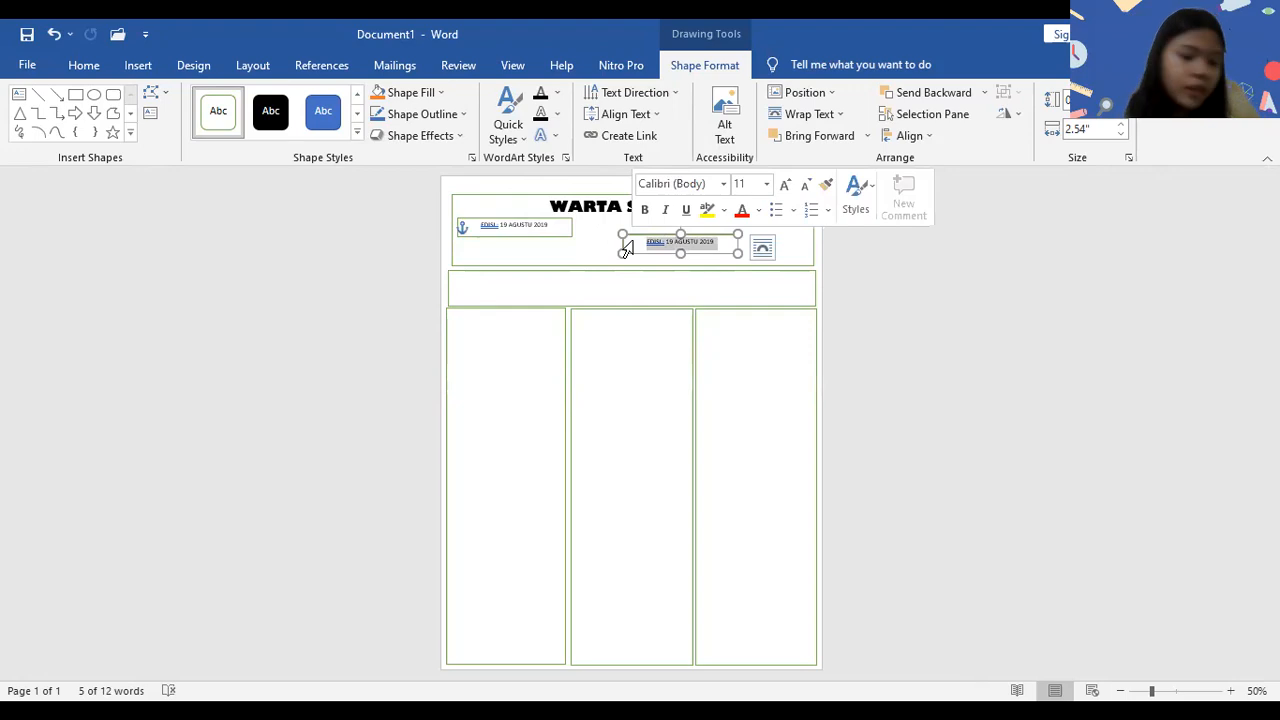
# - Replace the duplicated box's text with "Redaksi : Nama _______ Kelas _____"
pyautogui.write('Edi')
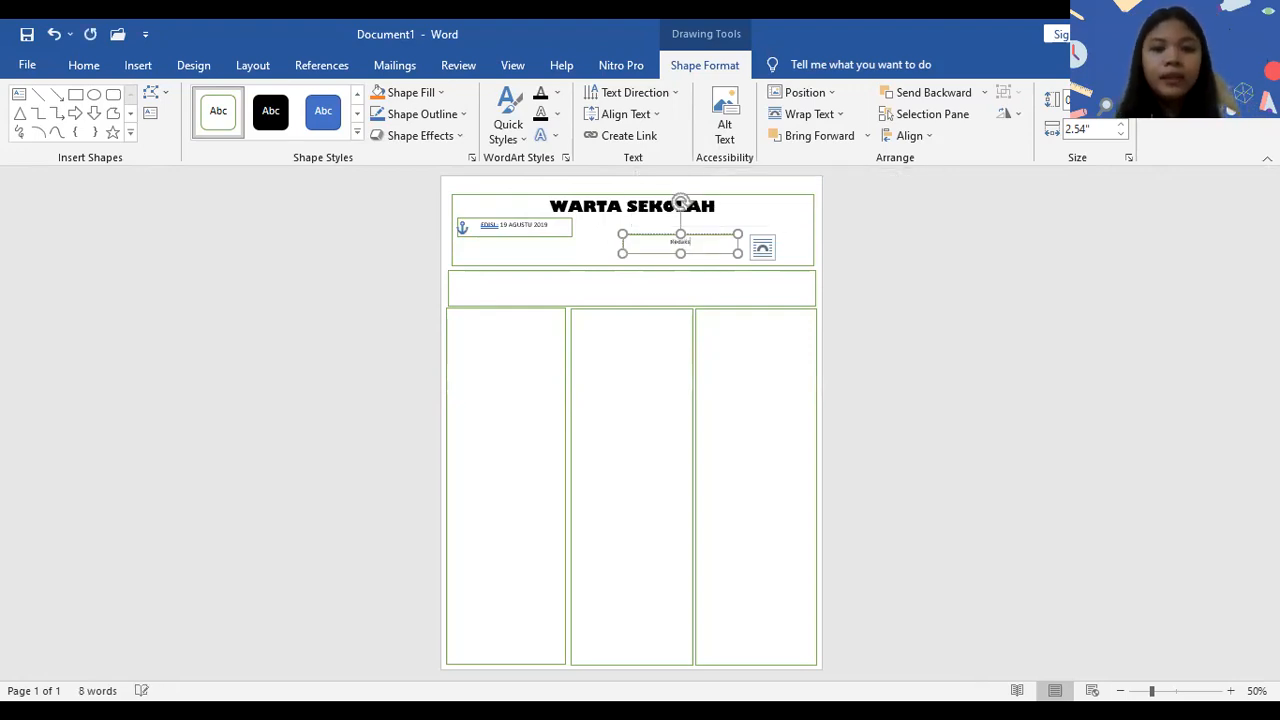
pyautogui.write('aksi : Nama :')
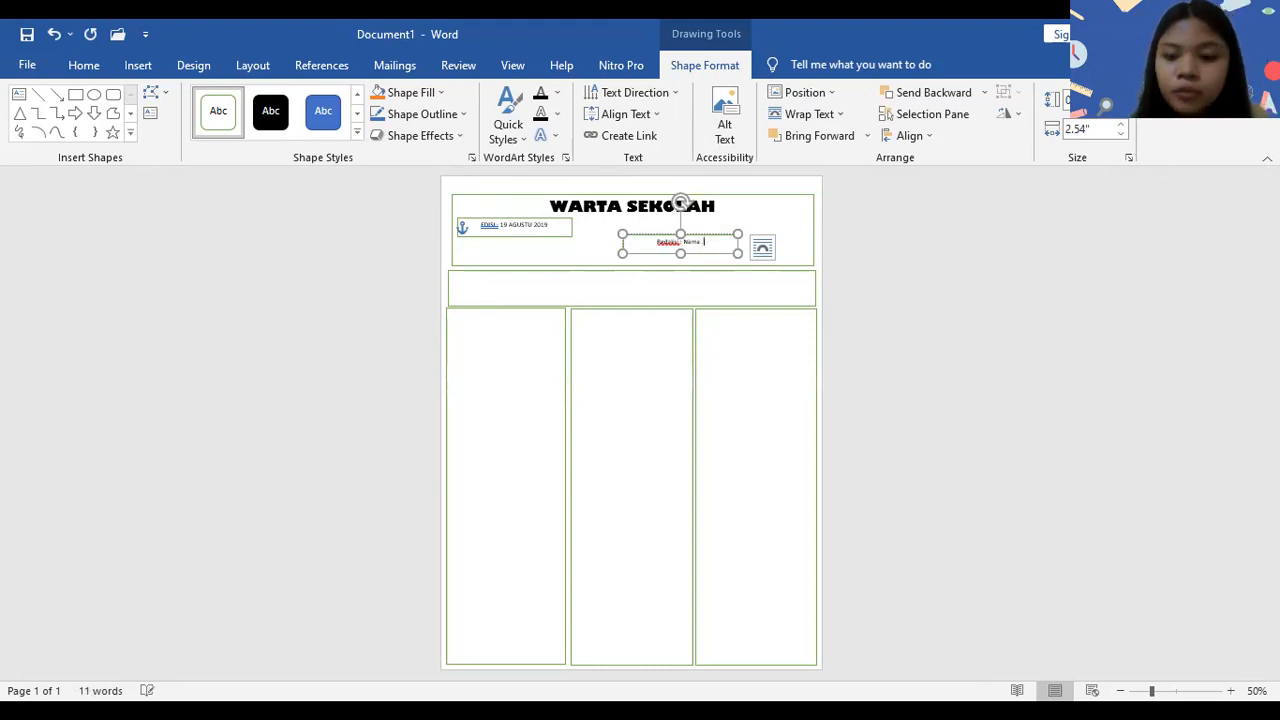
pyautogui.press('BackSpace')
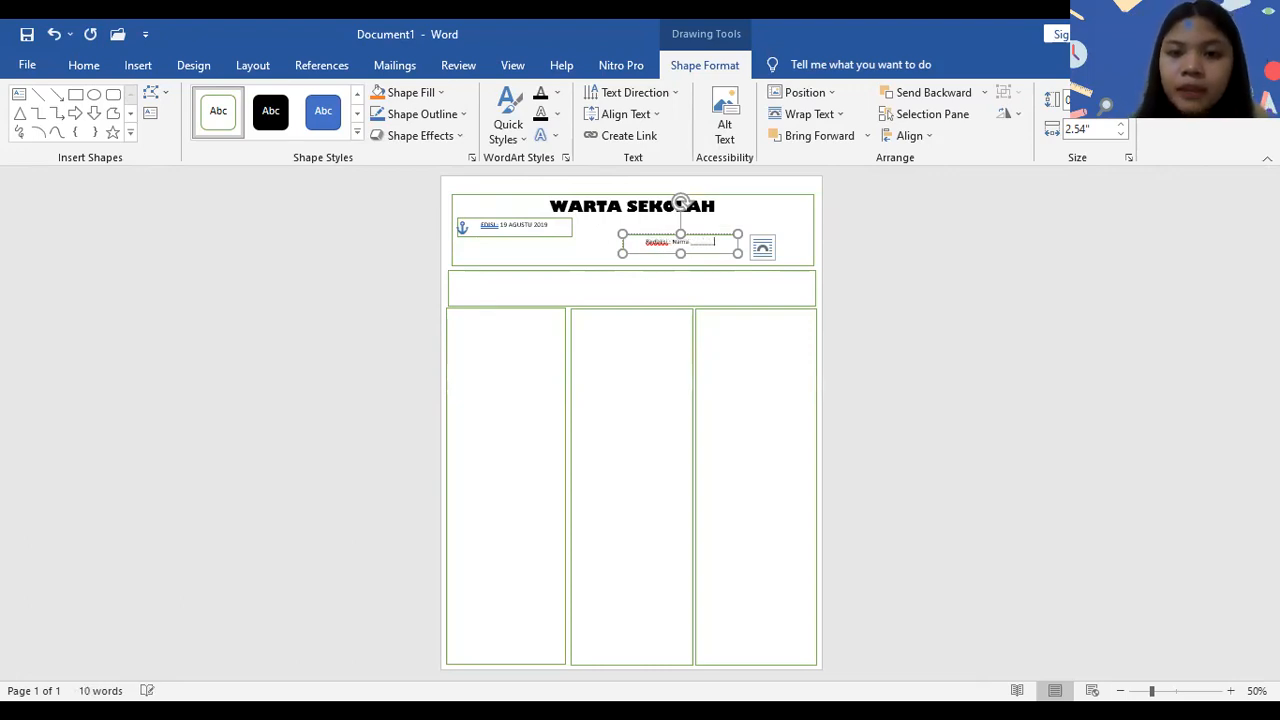
pyautogui.write('as')
pyautogui.write(' __')
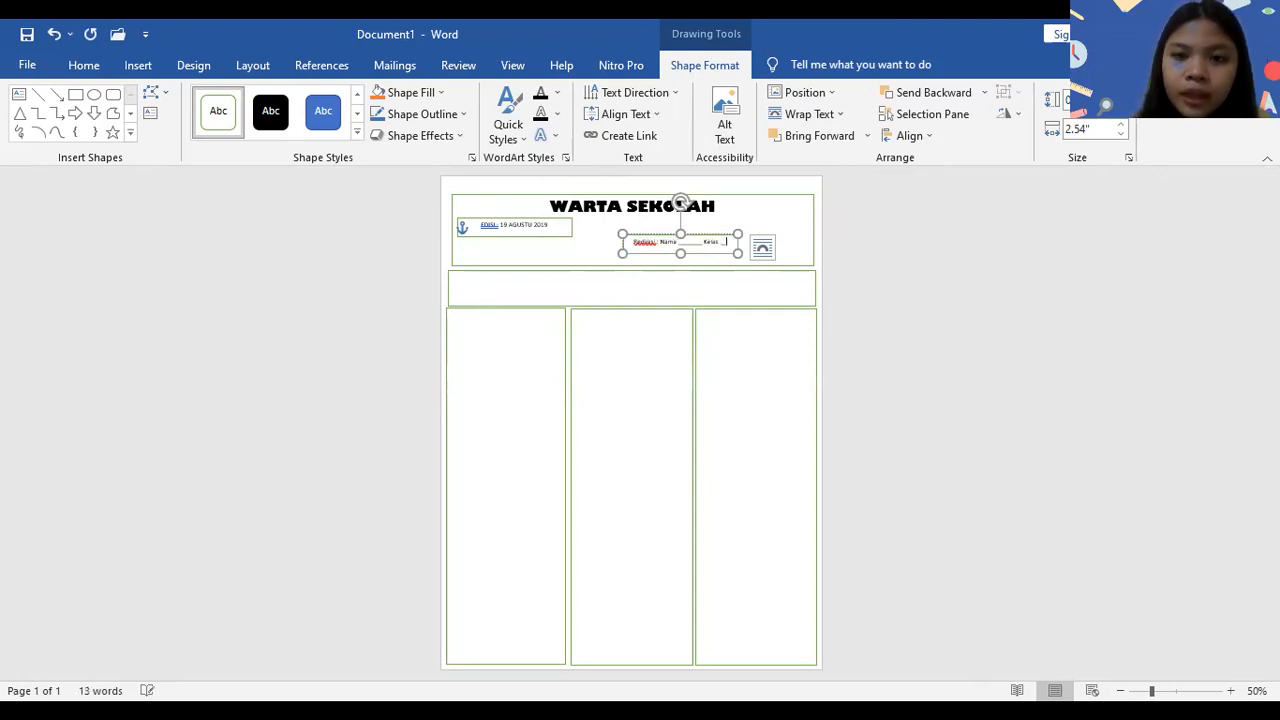
pyautogui.write('___')
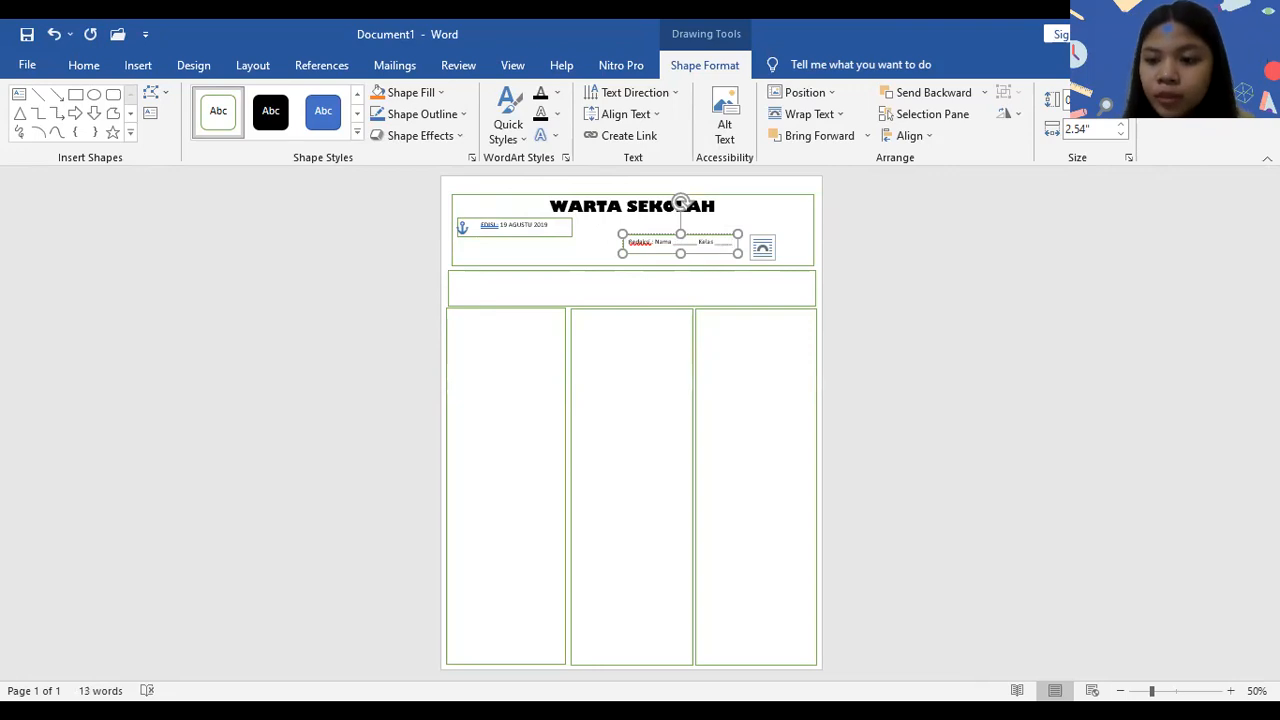
# - Move the Redaksi box further right inside the header and nudge the edition box slightly down
pyautogui.click(1230, 691)
pyautogui.click(1230, 691)
pyautogui.click(1230, 691)
pyautogui.click(1230, 691)
pyautogui.click(1230, 691)
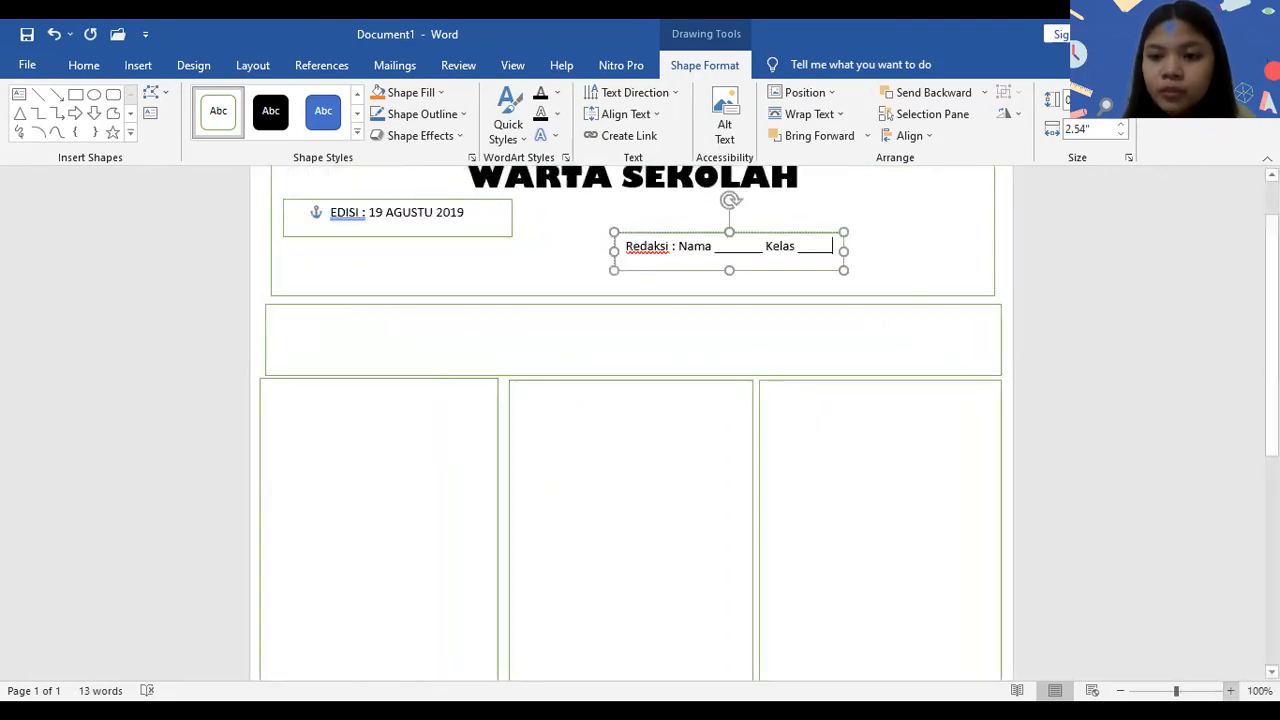
pyautogui.moveTo(822, 276); pyautogui.dragTo(925, 281)
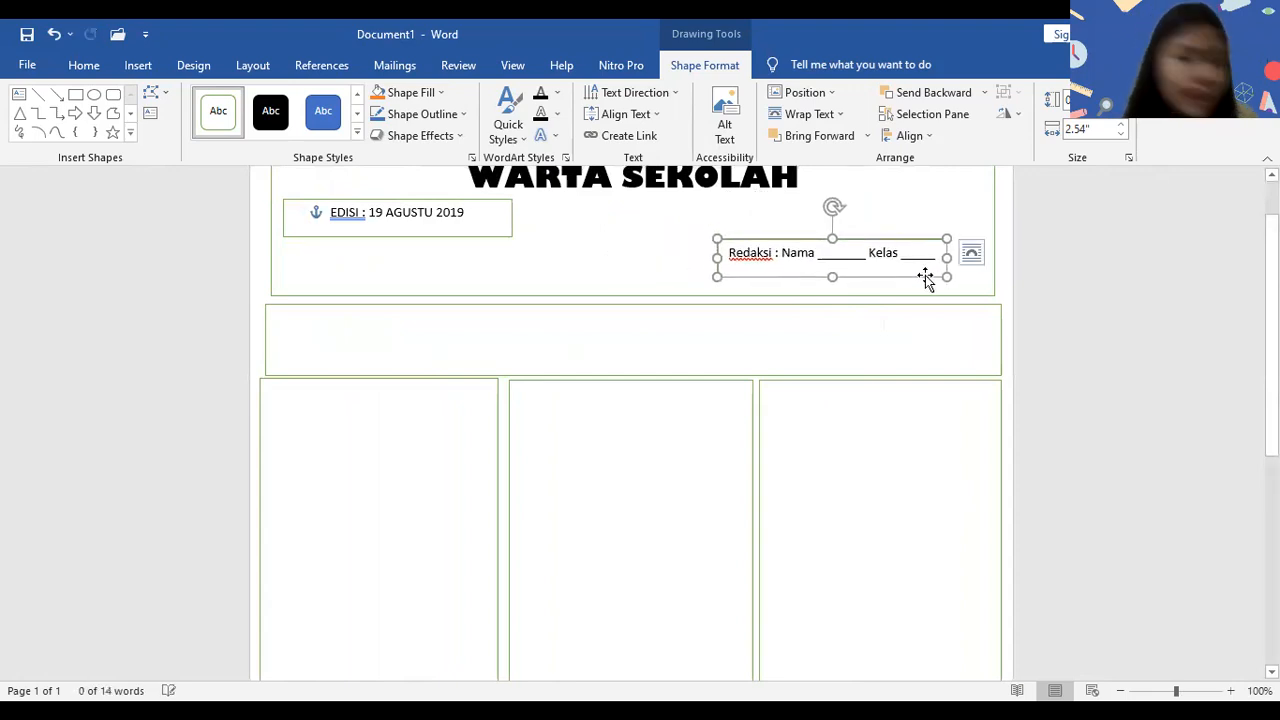
pyautogui.click(497, 238)
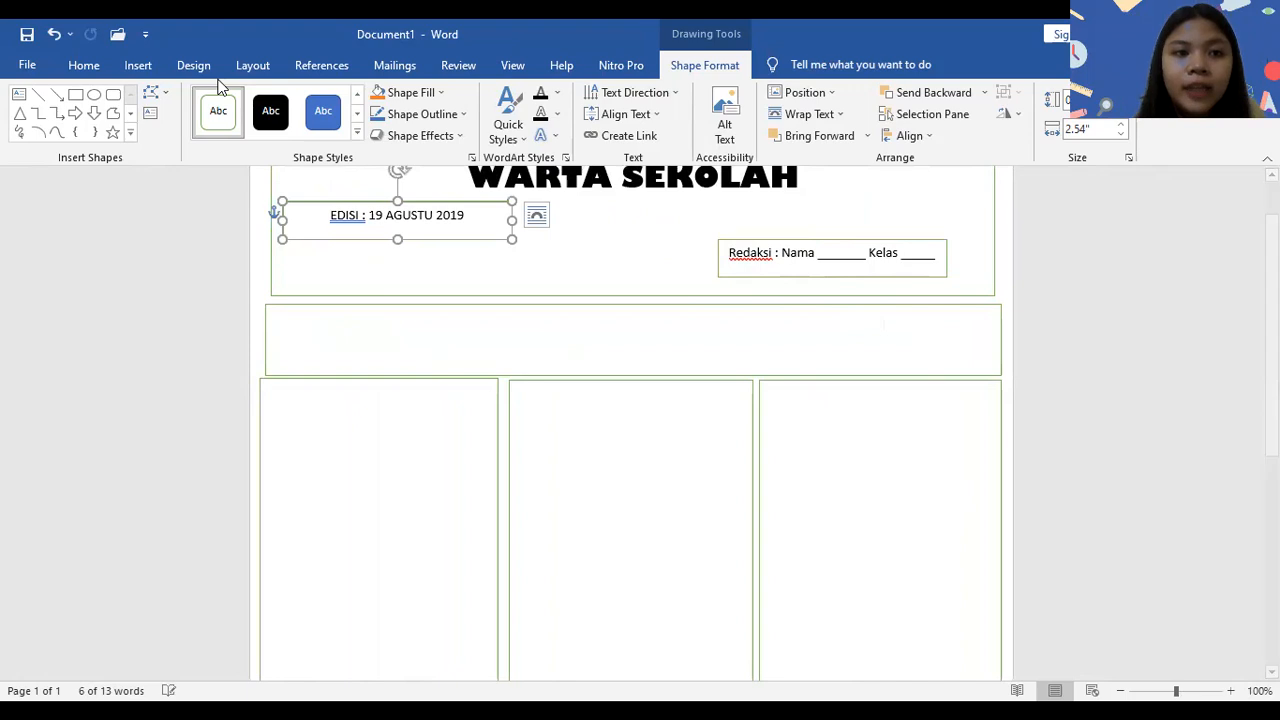
# - Insert the picture 3.jpg from the Pictures folder into the header area and return to the header box
pyautogui.click(138, 65)
pyautogui.click(193, 128)
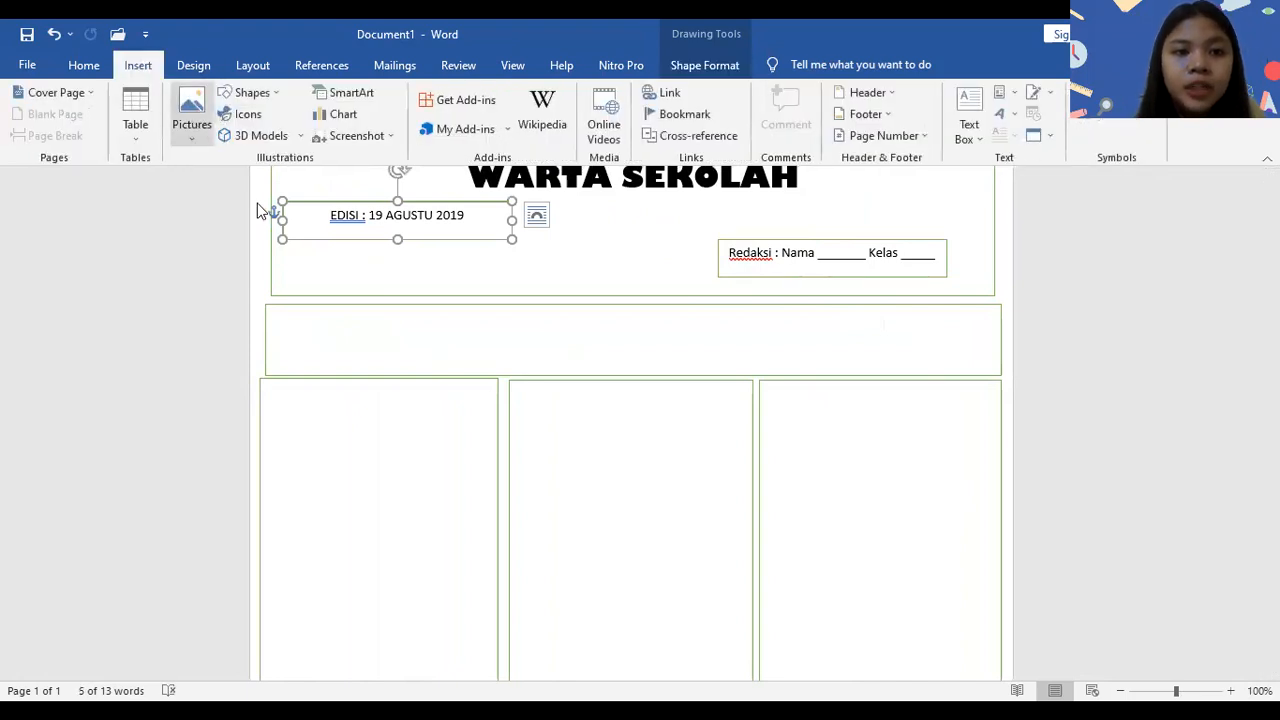
pyautogui.click(259, 197)
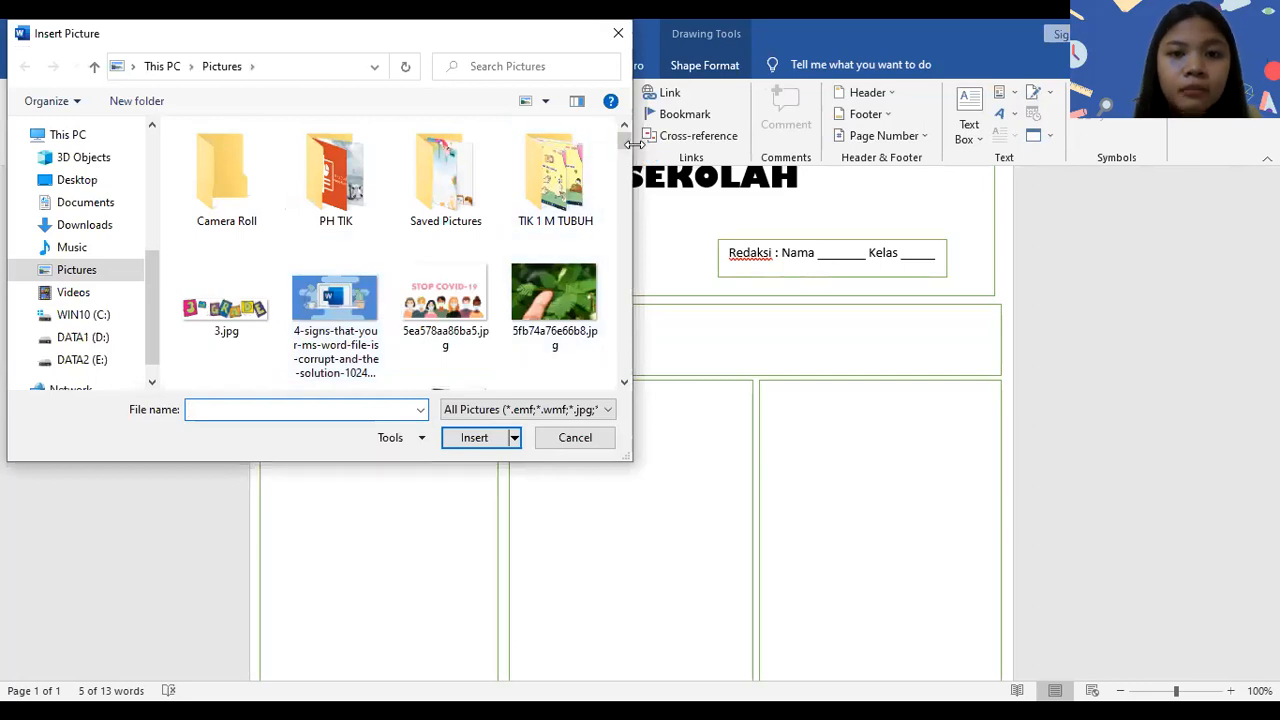
pyautogui.click(258, 330)
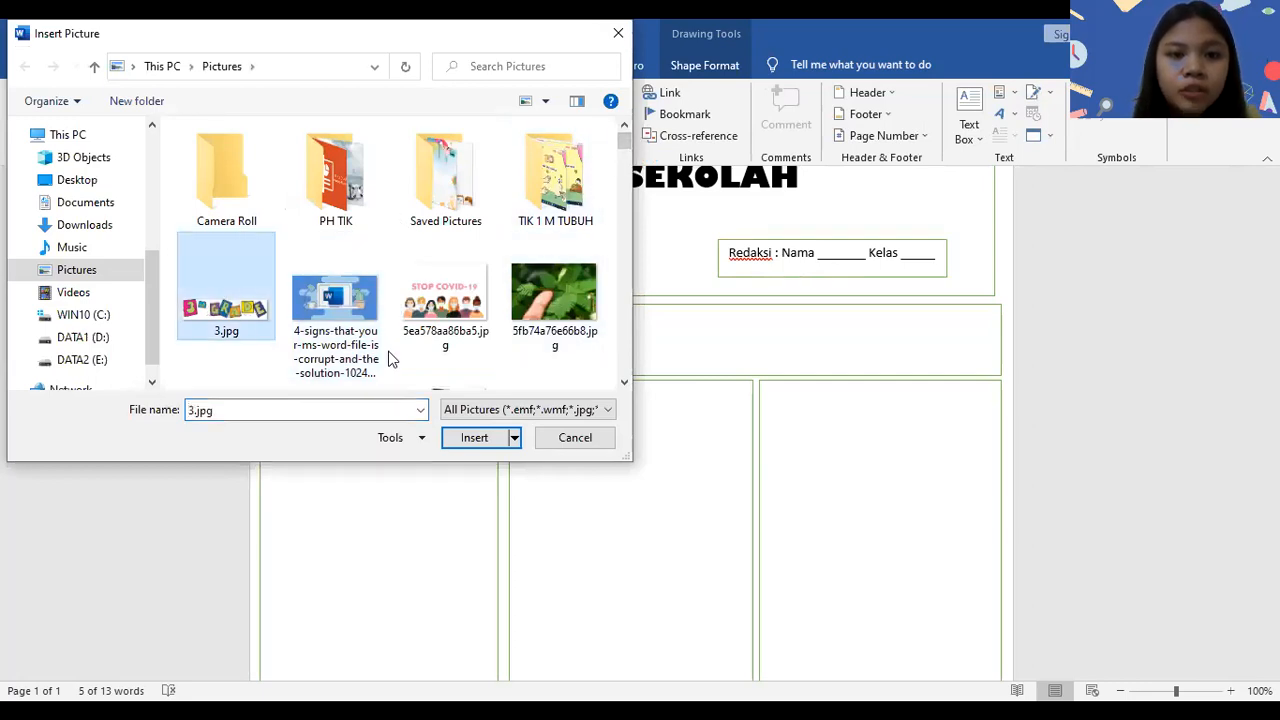
pyautogui.click(467, 448)
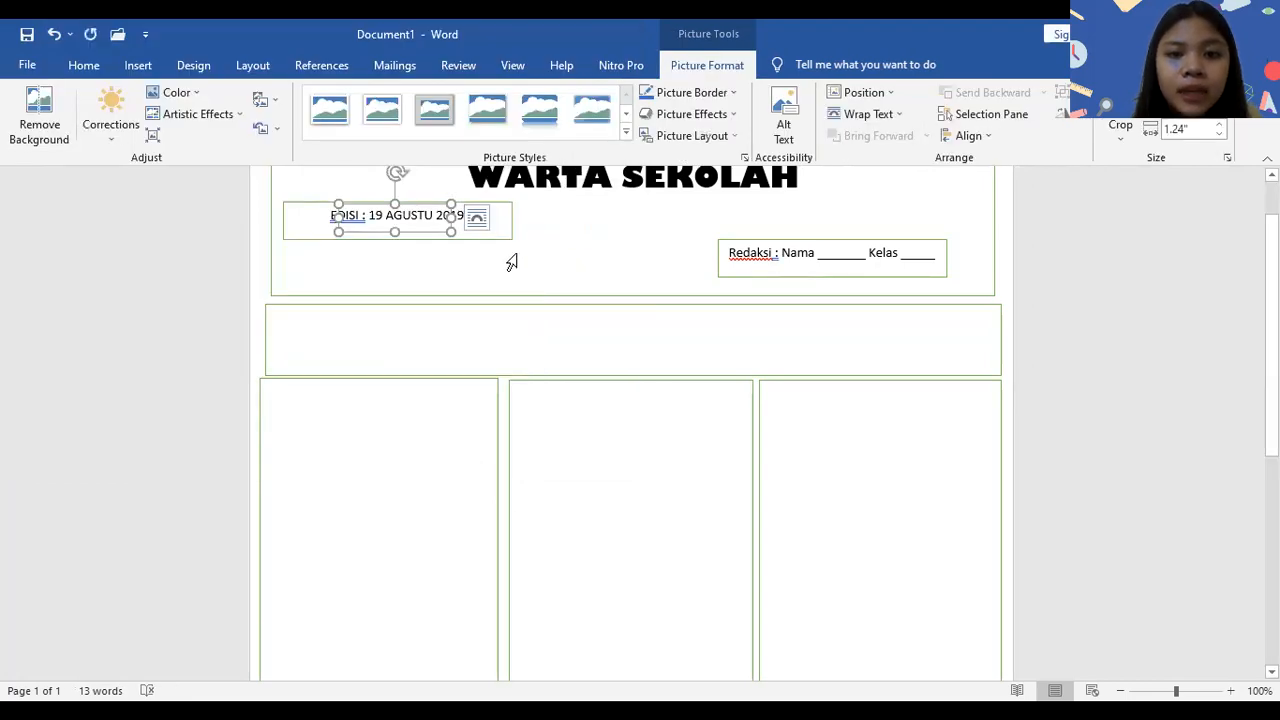
pyautogui.click(526, 263)
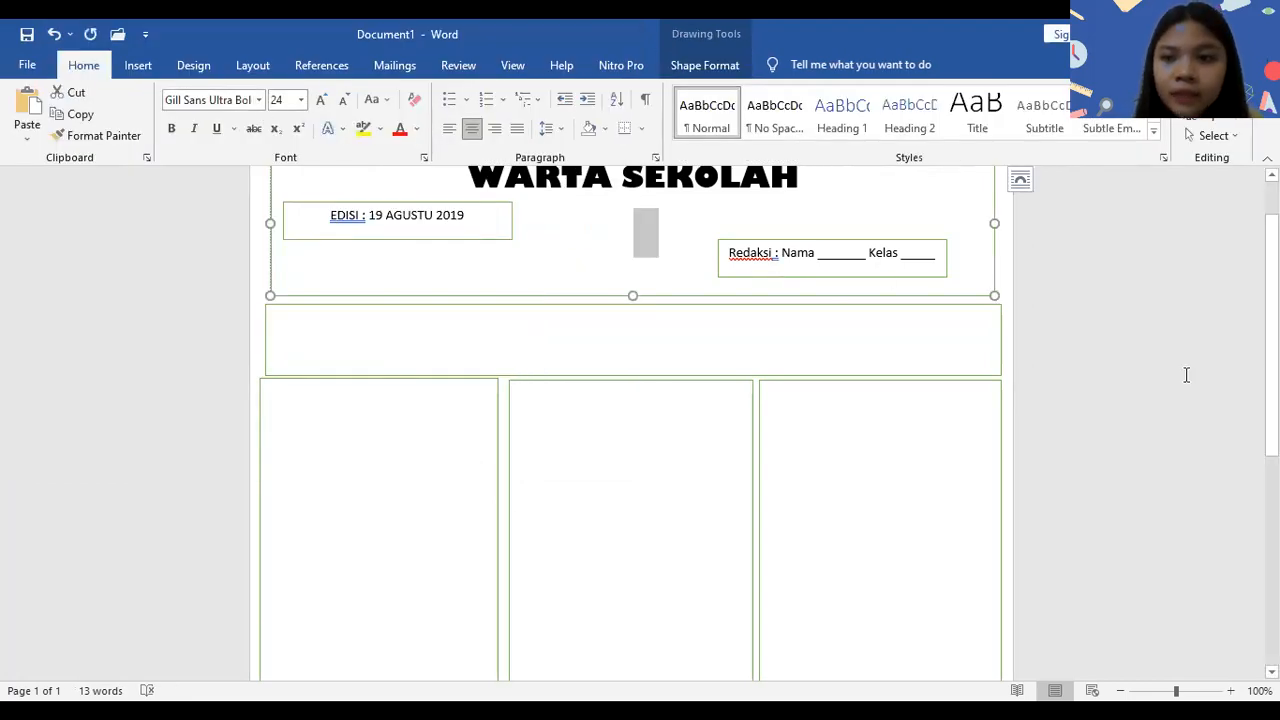
pyautogui.scroll(2, 1186, 371)
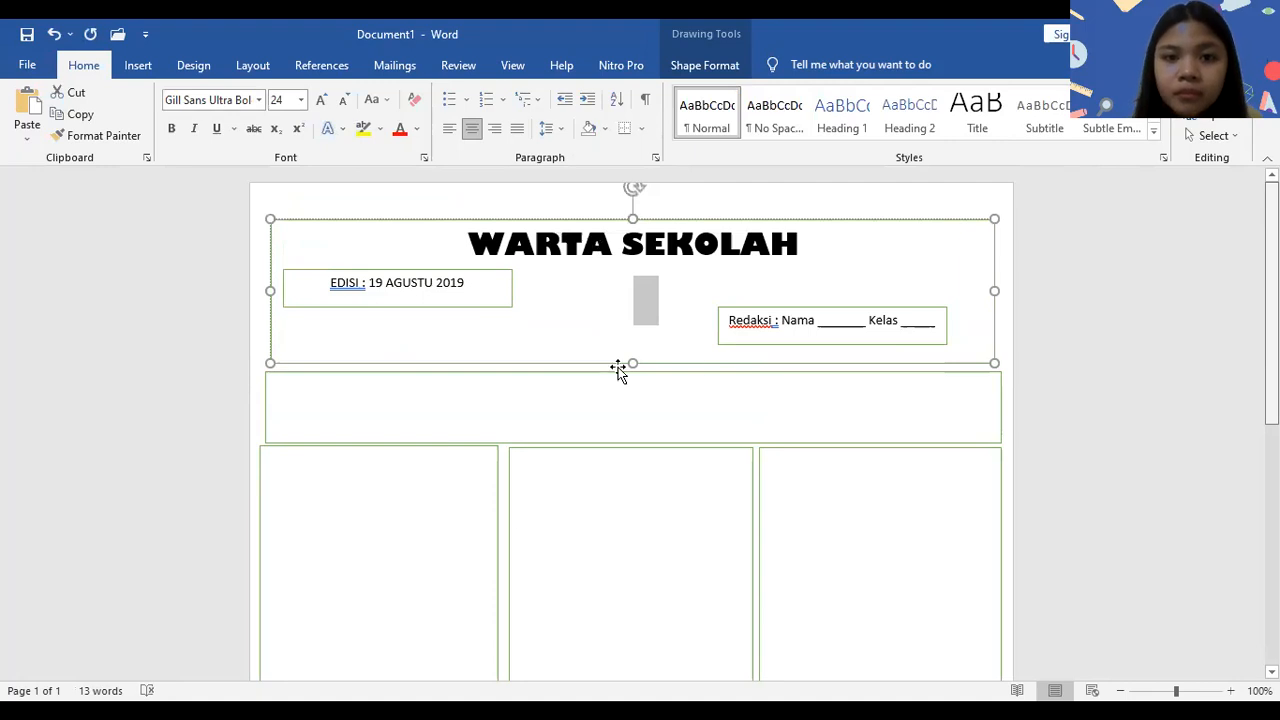
# - Nudge the header box slightly up and left, and correct the month in the edition box to "AGUSTUS"
pyautogui.moveTo(614, 363)
pyautogui.mouseDown()
pyautogui.moveTo(679, 295)
pyautogui.moveTo(640, 349)
pyautogui.moveTo(606, 357)
pyautogui.moveTo(623, 360)
pyautogui.mouseUp()
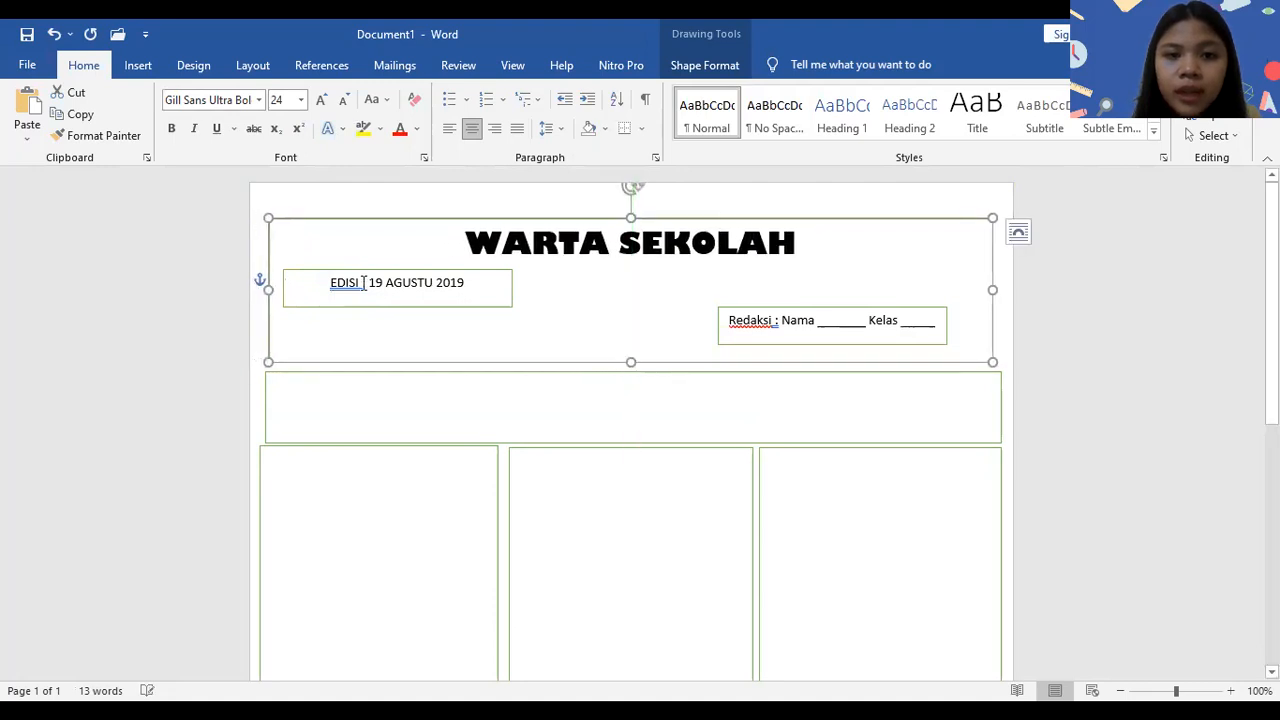
pyautogui.click(433, 282)
pyautogui.write('s')
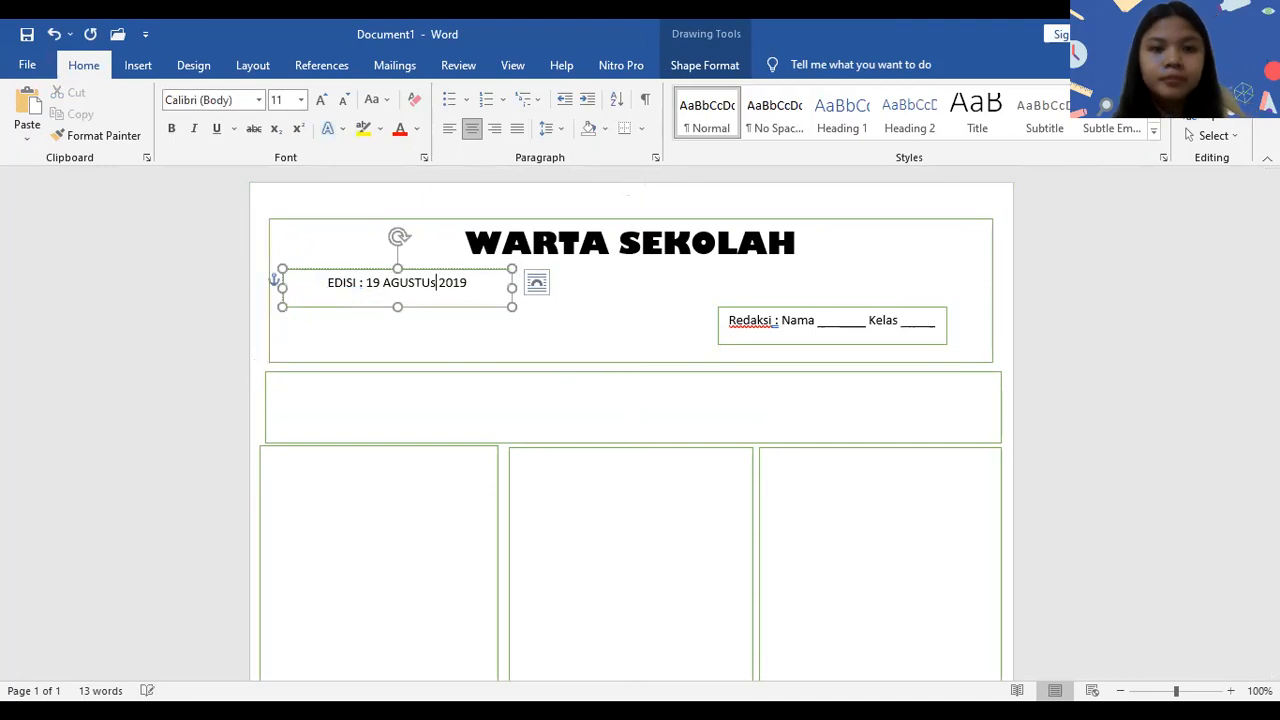
pyautogui.press('BackSpace')
pyautogui.write('S')
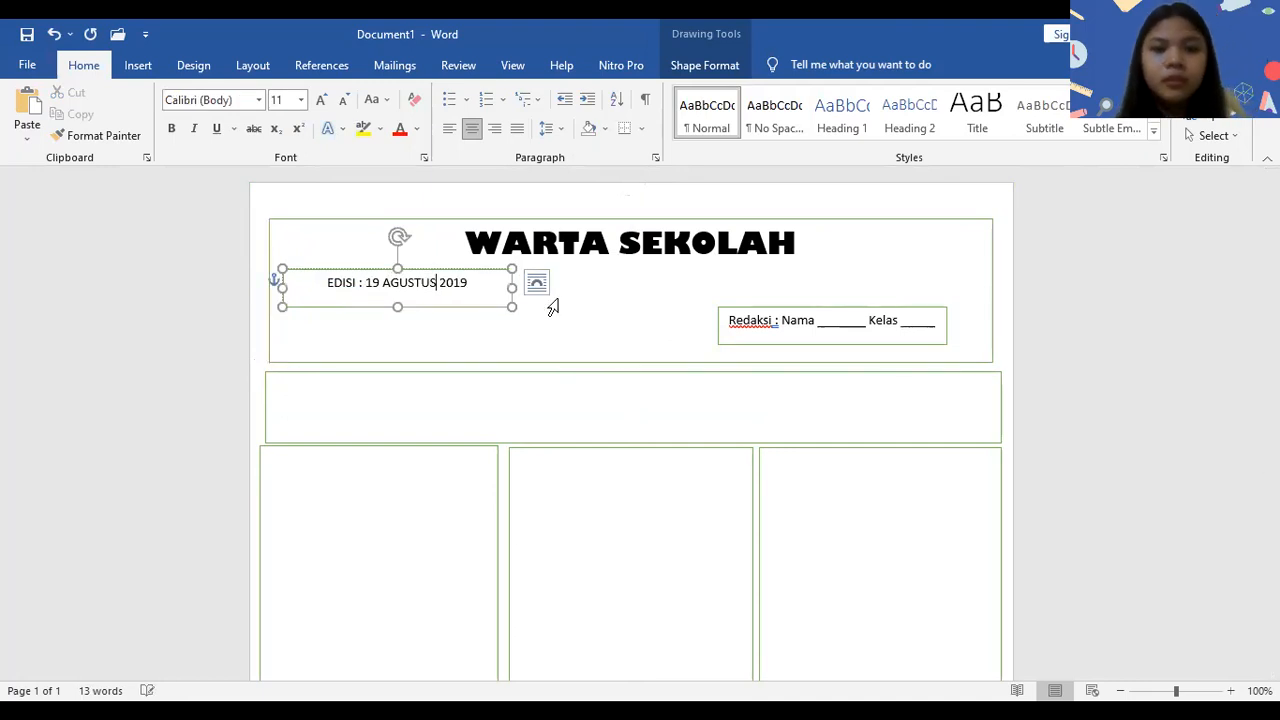
# - Insert the picture 3.jpg from the Pictures folder outside the header box and set its text wrapping to Top and Bottom
pyautogui.click(749, 200)
pyautogui.click(138, 65)
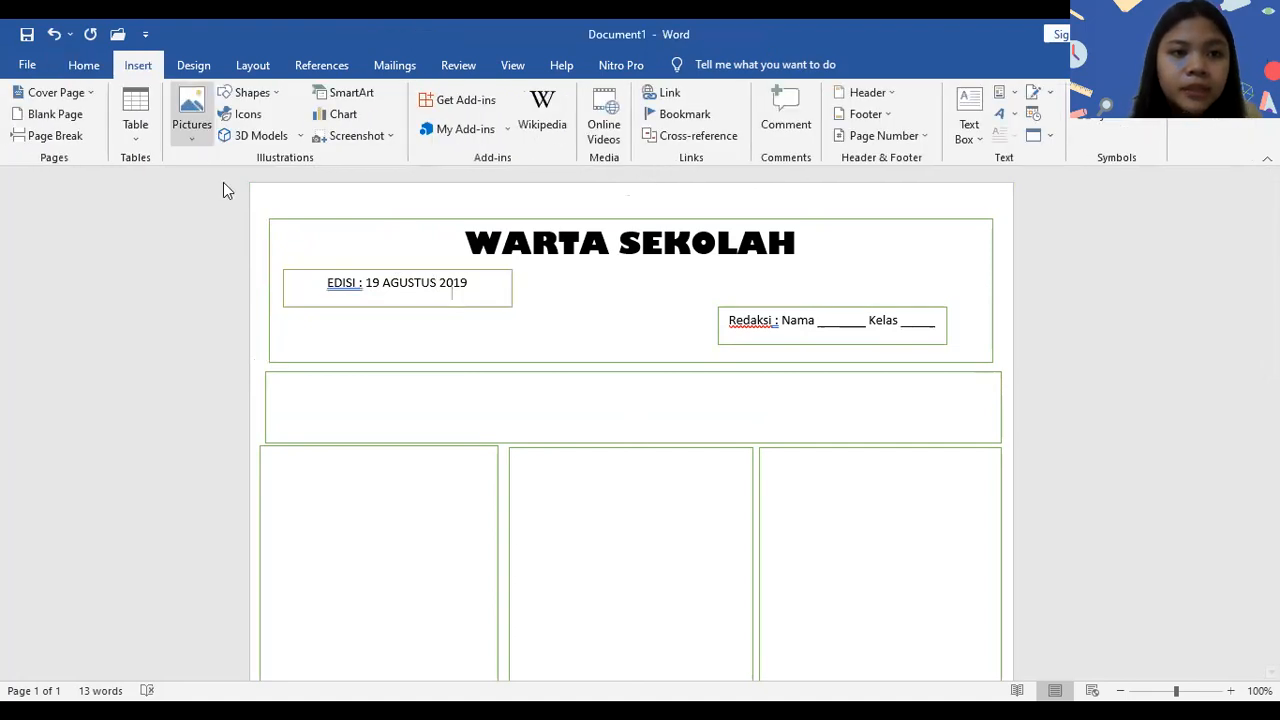
pyautogui.click(252, 325)
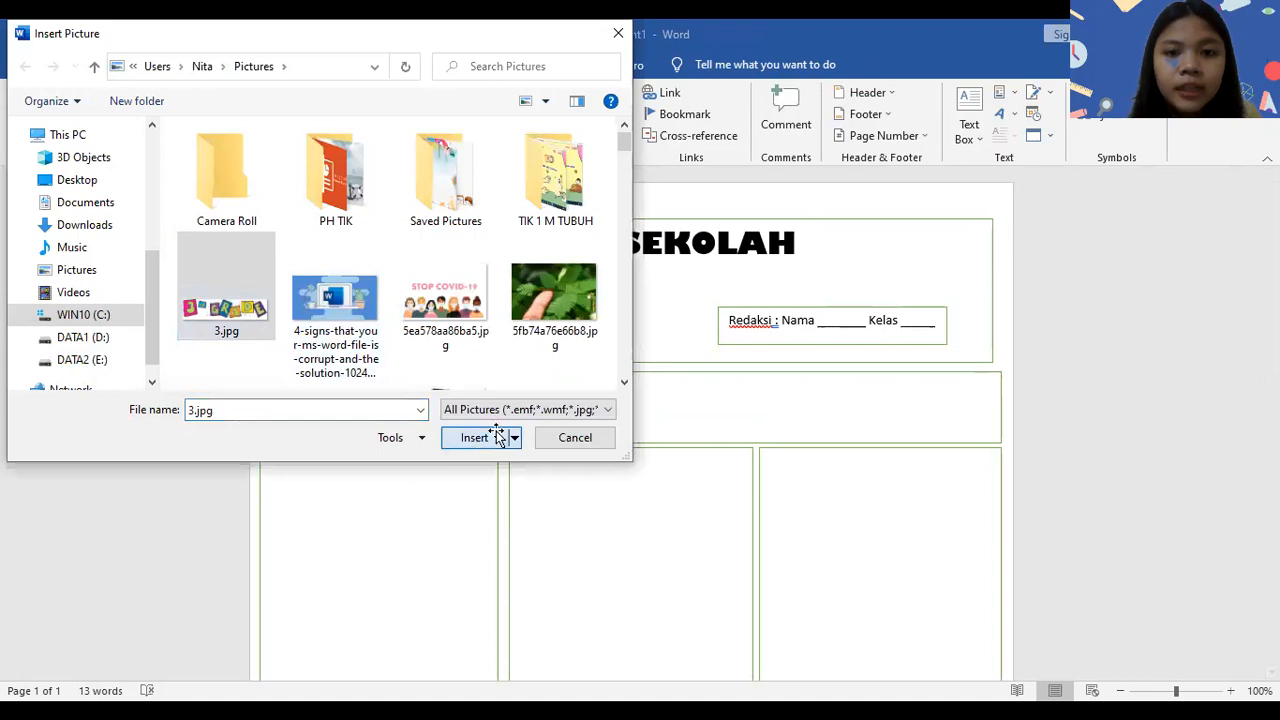
pyautogui.click(476, 444)
pyautogui.click(543, 370)
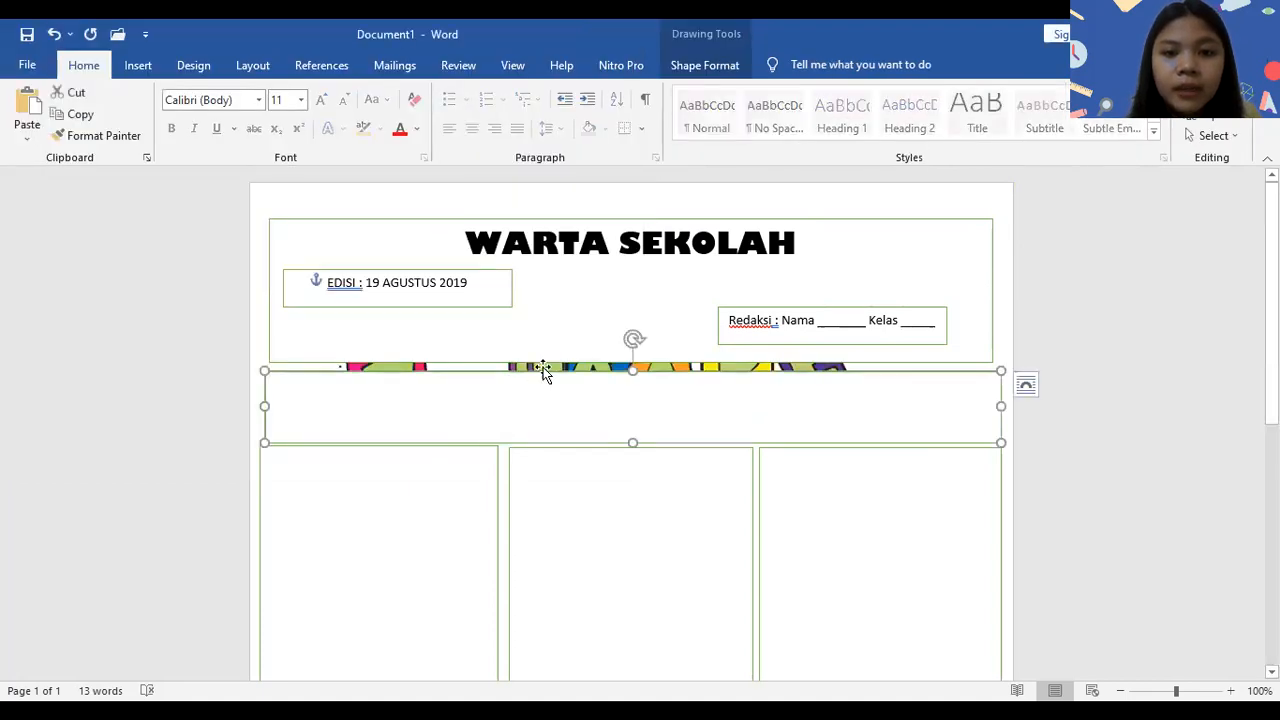
pyautogui.click(801, 314)
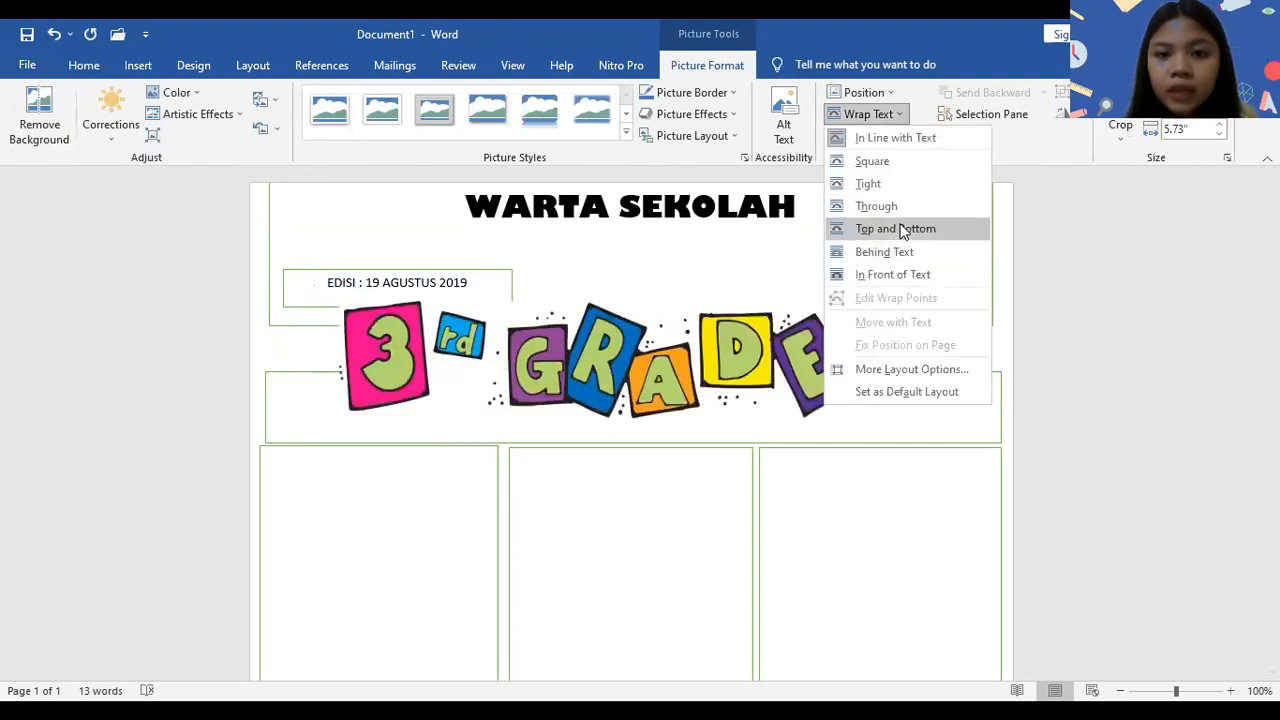
pyautogui.click(903, 230)
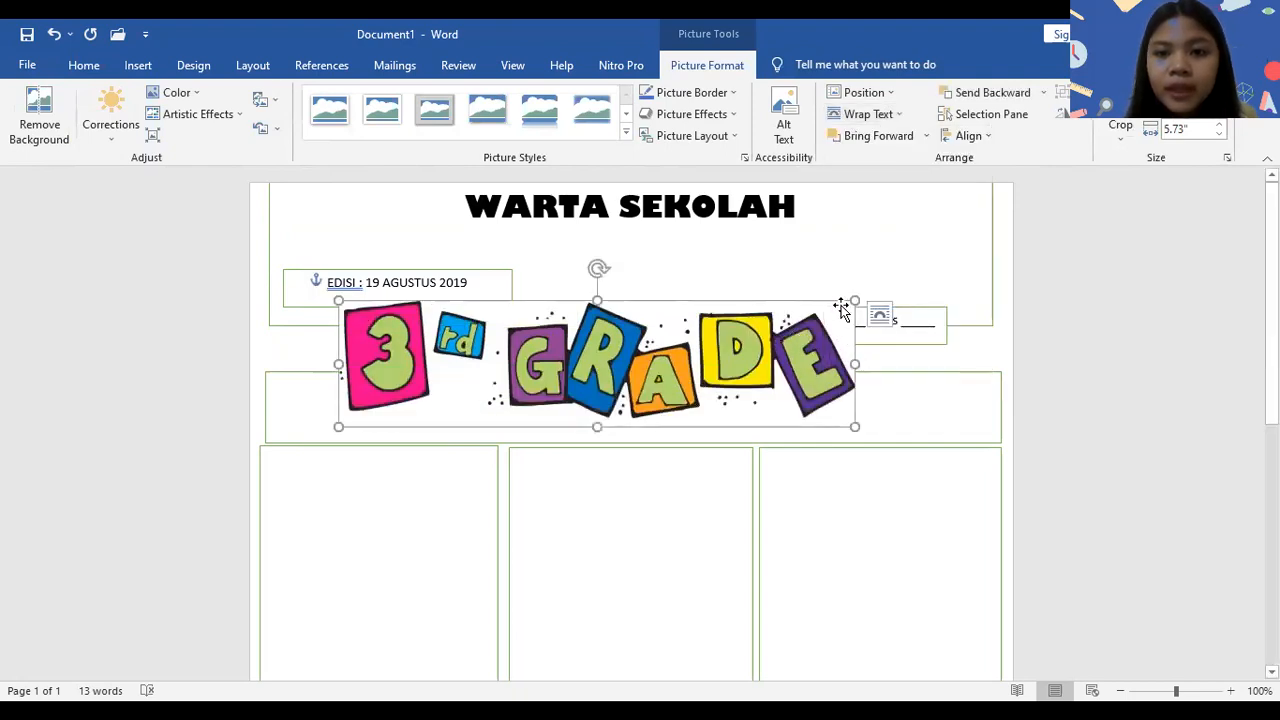
# - Shrink the 3rd Grade picture to 2.16" wide inside the header, and move the header box back to just above the banner
pyautogui.moveTo(854, 300); pyautogui.dragTo(665, 300)
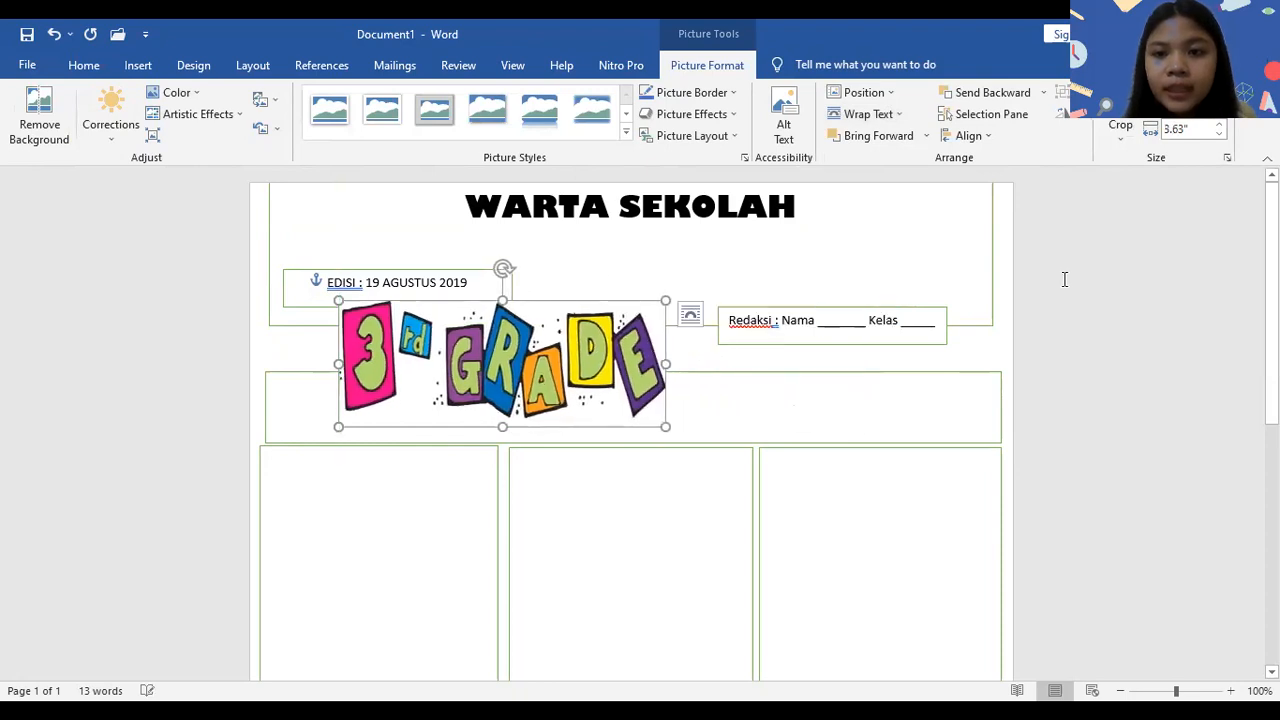
pyautogui.moveTo(980, 326); pyautogui.dragTo(983, 353)
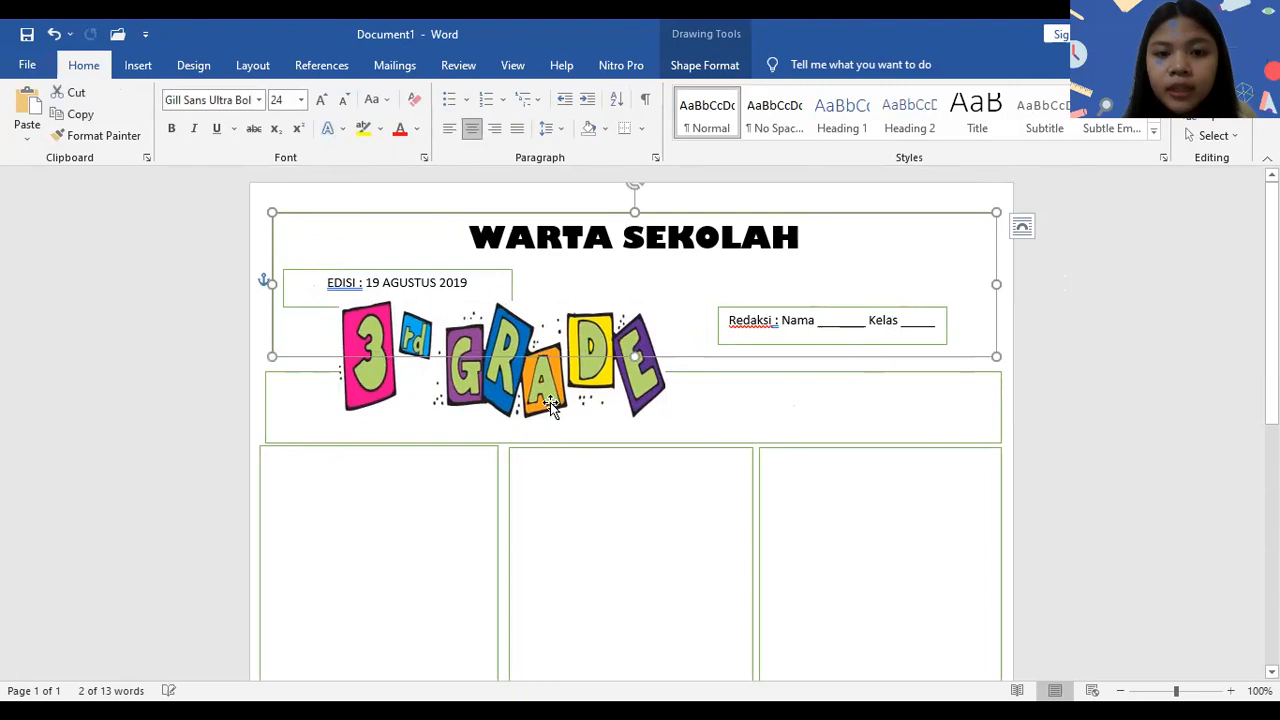
pyautogui.moveTo(551, 405); pyautogui.dragTo(875, 225)
pyautogui.moveTo(988, 395); pyautogui.dragTo(785, 347)
pyautogui.moveTo(731, 283); pyautogui.dragTo(730, 281)
# - Set the 3rd Grade picture's text wrapping to Square and move it over the Redaksi box
pyautogui.click(891, 117)
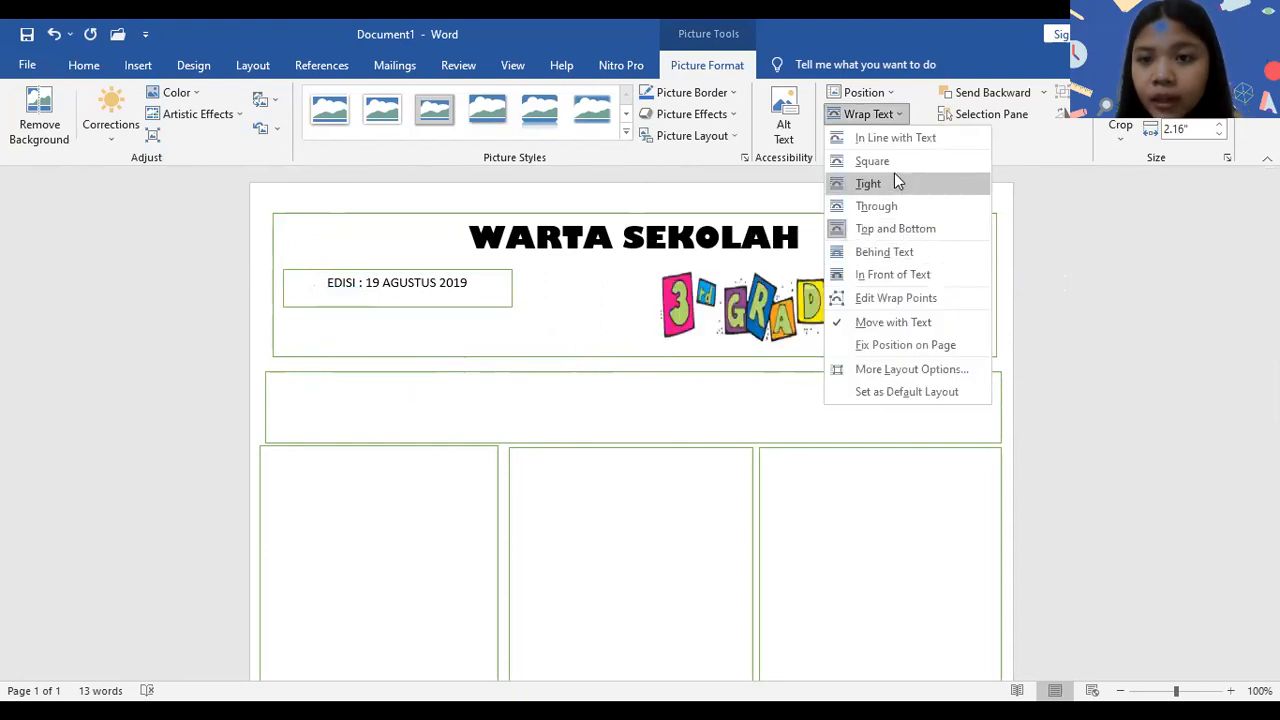
pyautogui.click(883, 165)
pyautogui.moveTo(760, 292); pyautogui.dragTo(860, 290)
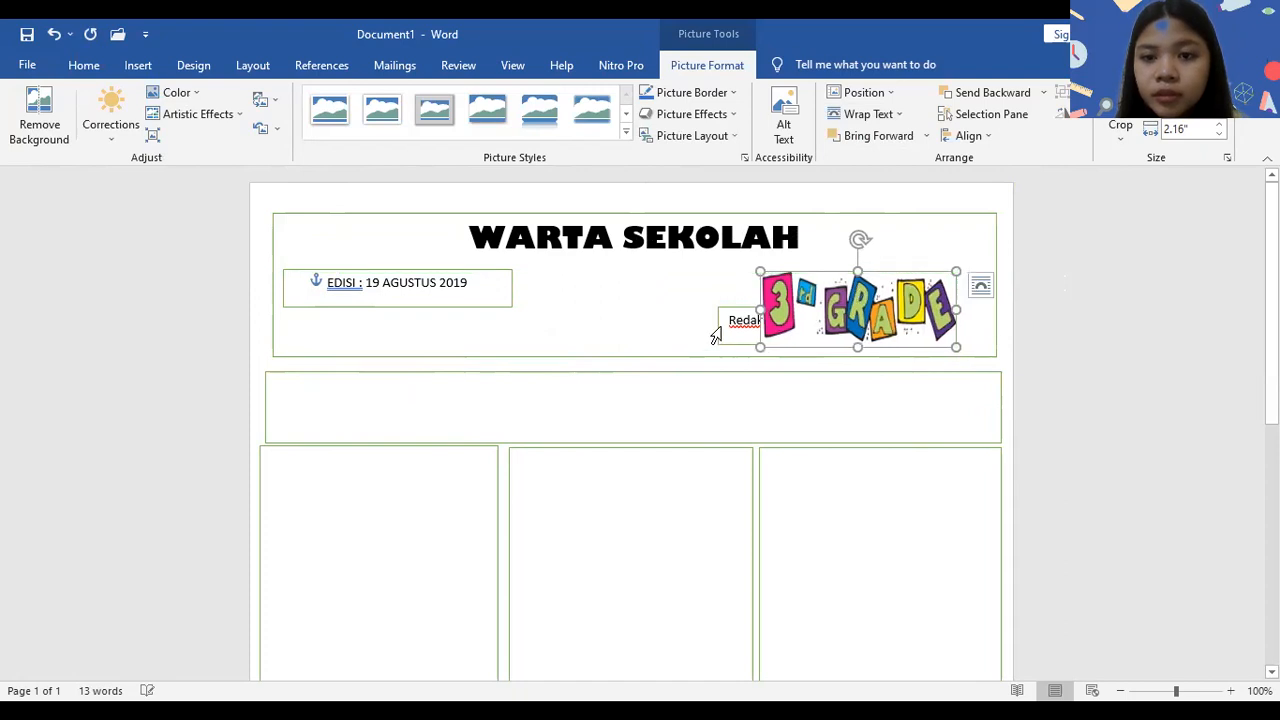
# - Set the picture's text wrapping to Tight and fit it into the right end of the banner at 1.87" wide
pyautogui.click(868, 114)
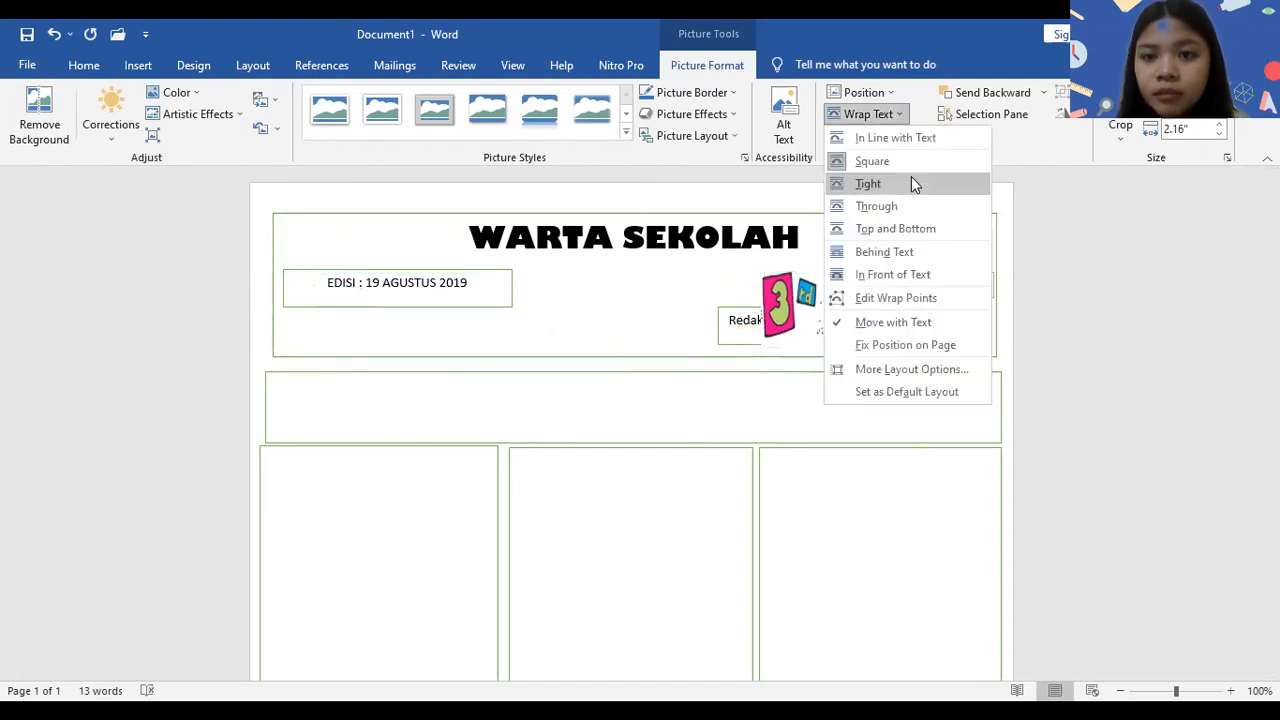
pyautogui.click(911, 178)
pyautogui.moveTo(918, 286); pyautogui.dragTo(948, 387)
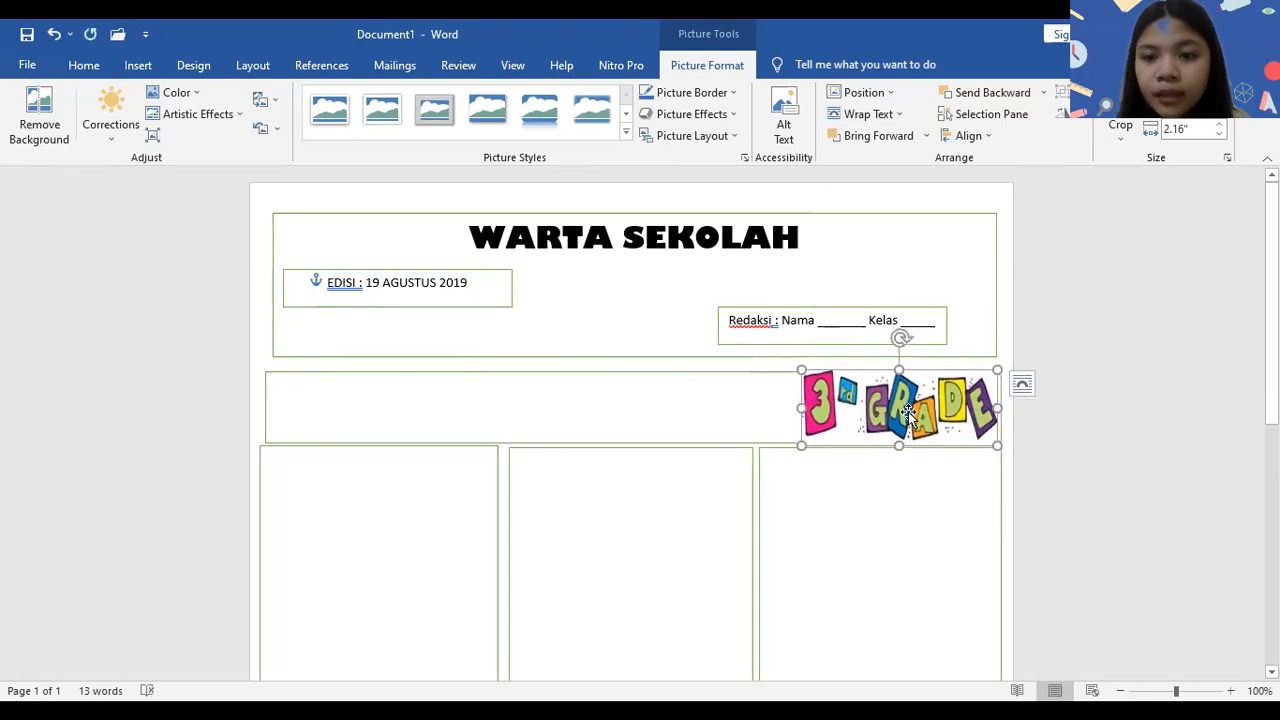
pyautogui.moveTo(801, 445); pyautogui.dragTo(845, 430)
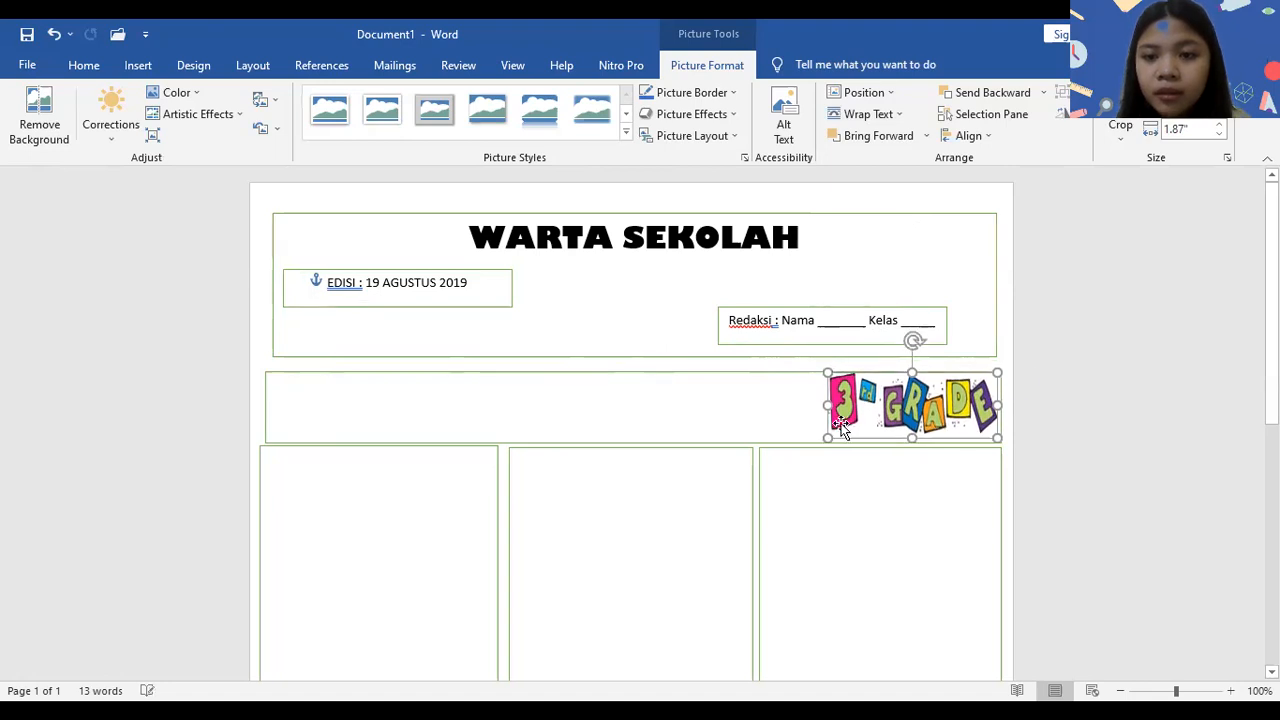
pyautogui.click(689, 268)
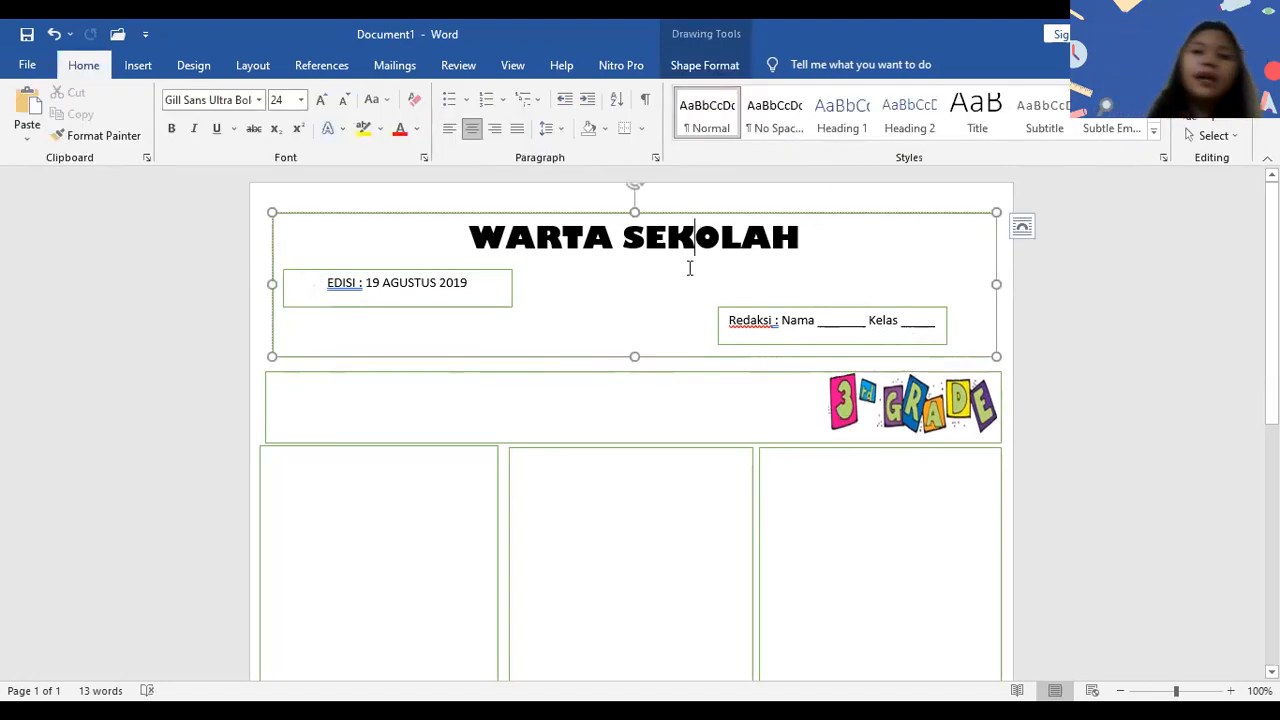
# - Enter "Buletin : SEKOLAHKU INDAH SEKOLAHKU SEHAT" as the first line of the banner
pyautogui.click(548, 418)
pyautogui.write('Bulteri')
pyautogui.press('BackSpace')
pyautogui.press('BackSpace')
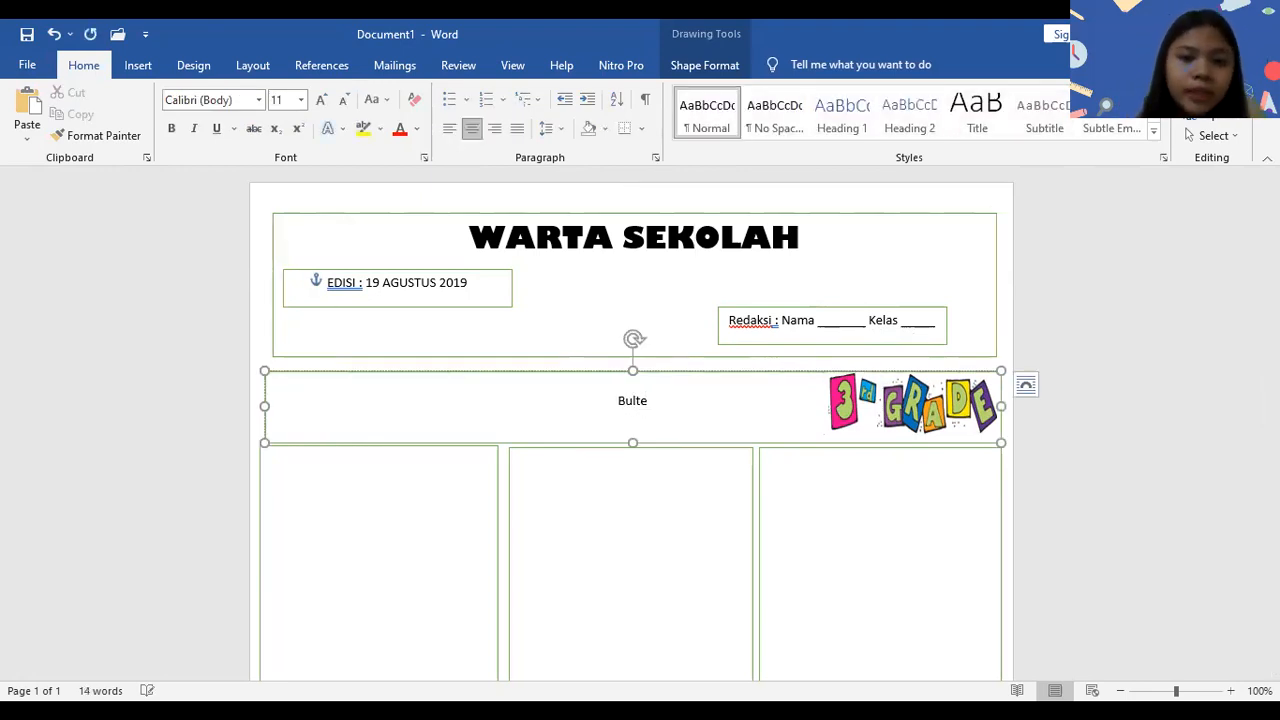
pyautogui.press('BackSpace')
pyautogui.press('BackSpace')
pyautogui.write('etin :')
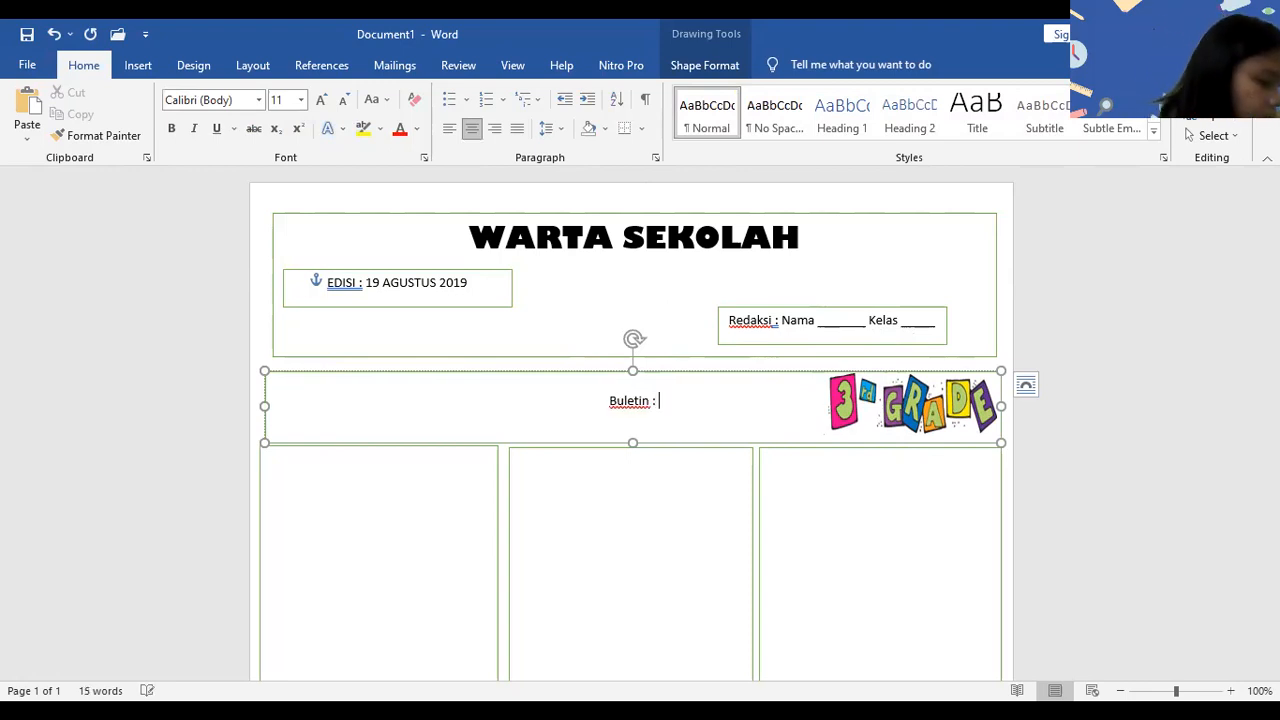
pyautogui.write(' SEKOLAHU')
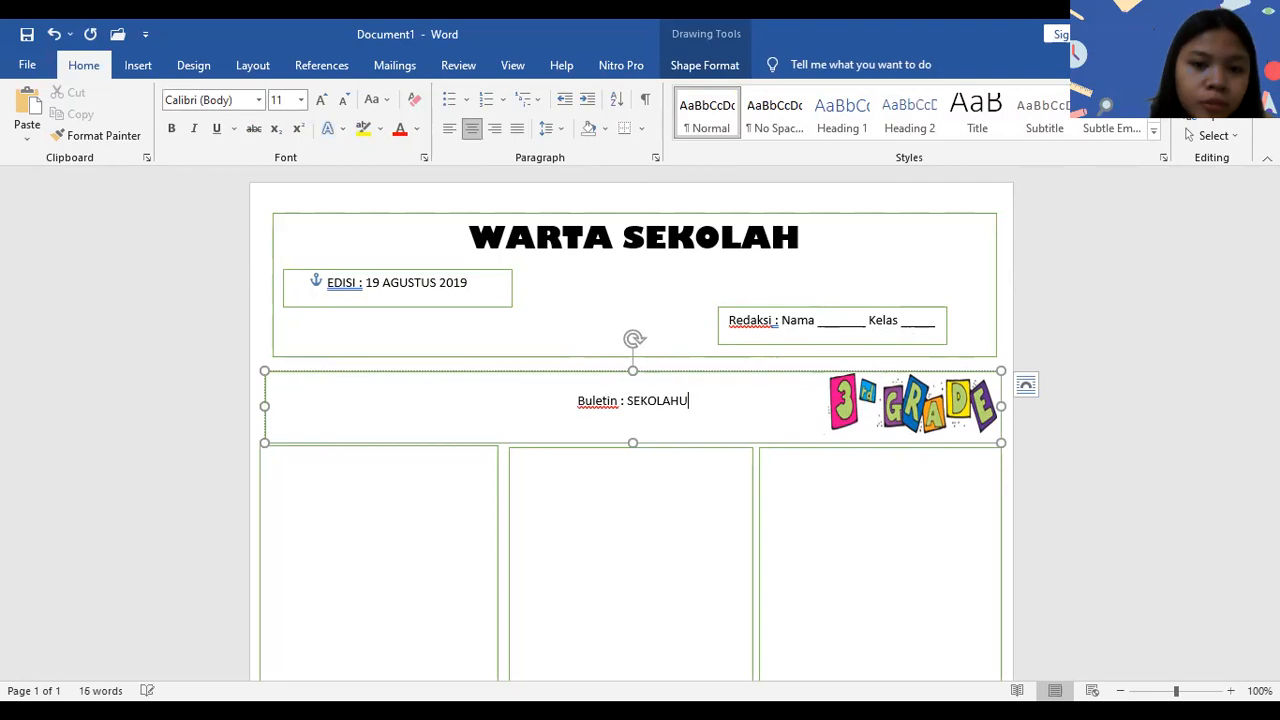
pyautogui.press('BackSpace')
pyautogui.write('KU INDAH')
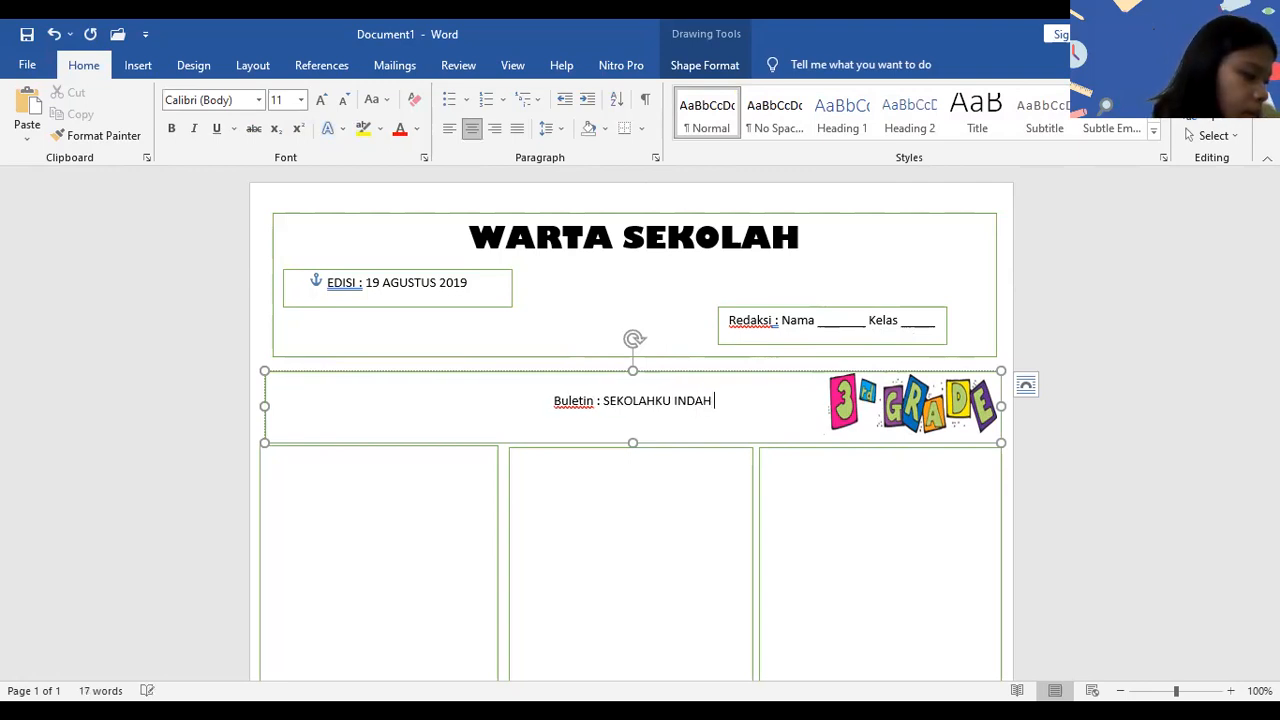
pyautogui.write(' SEKOLAHKU S')
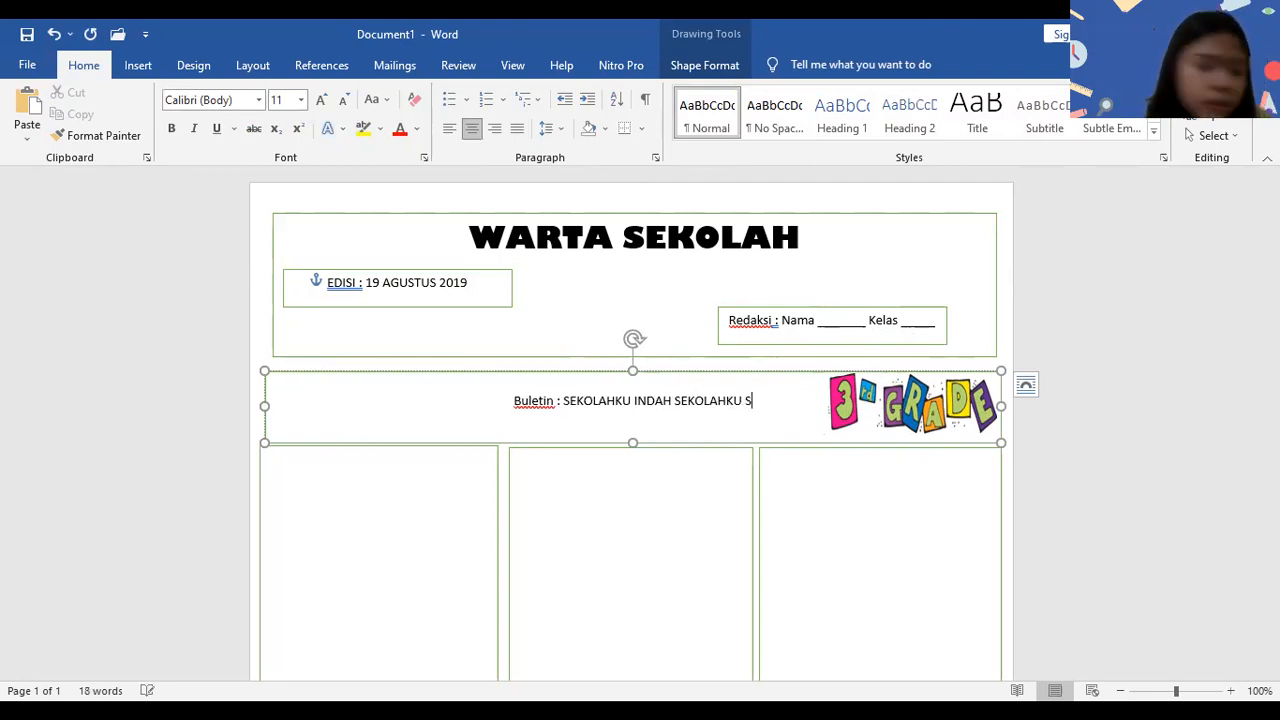
pyautogui.write('EHAT')
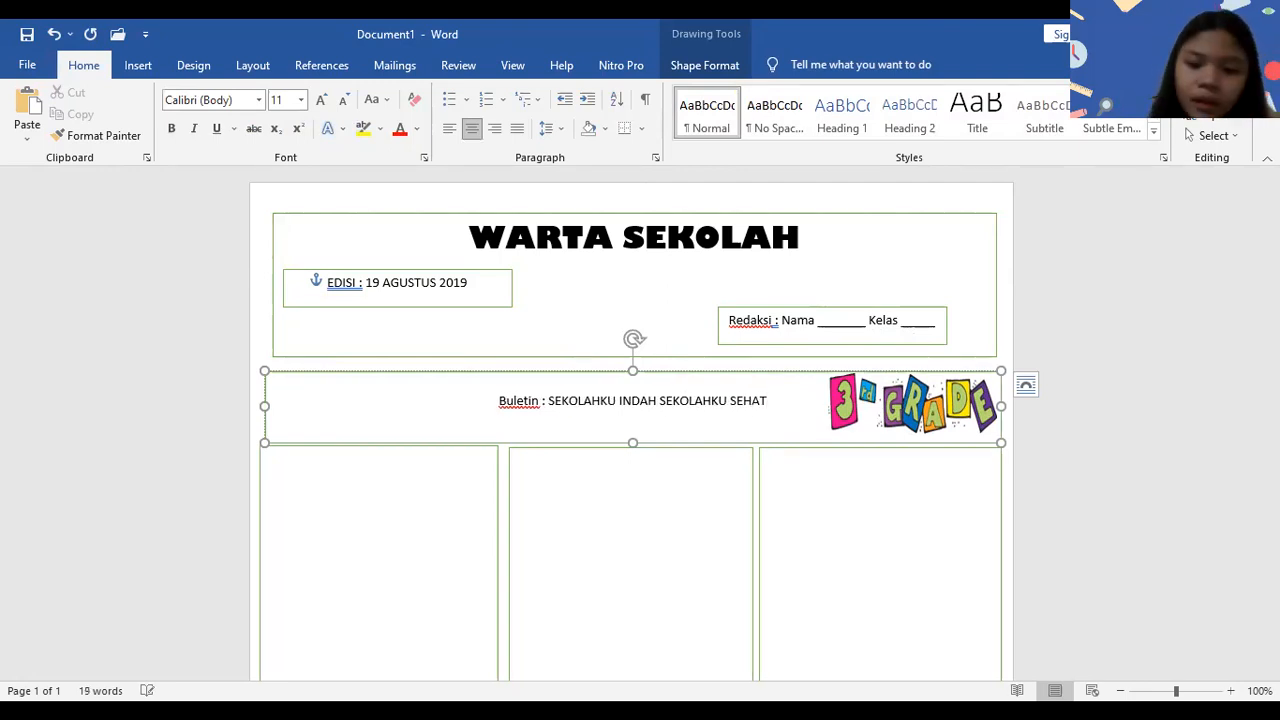
# - Add a second banner line reading "AKU BANGGA SEKOLAH DISINI!"
pyautogui.press('Return')
pyautogui.write('AKU BANGGA SEKOLAH DISIN')
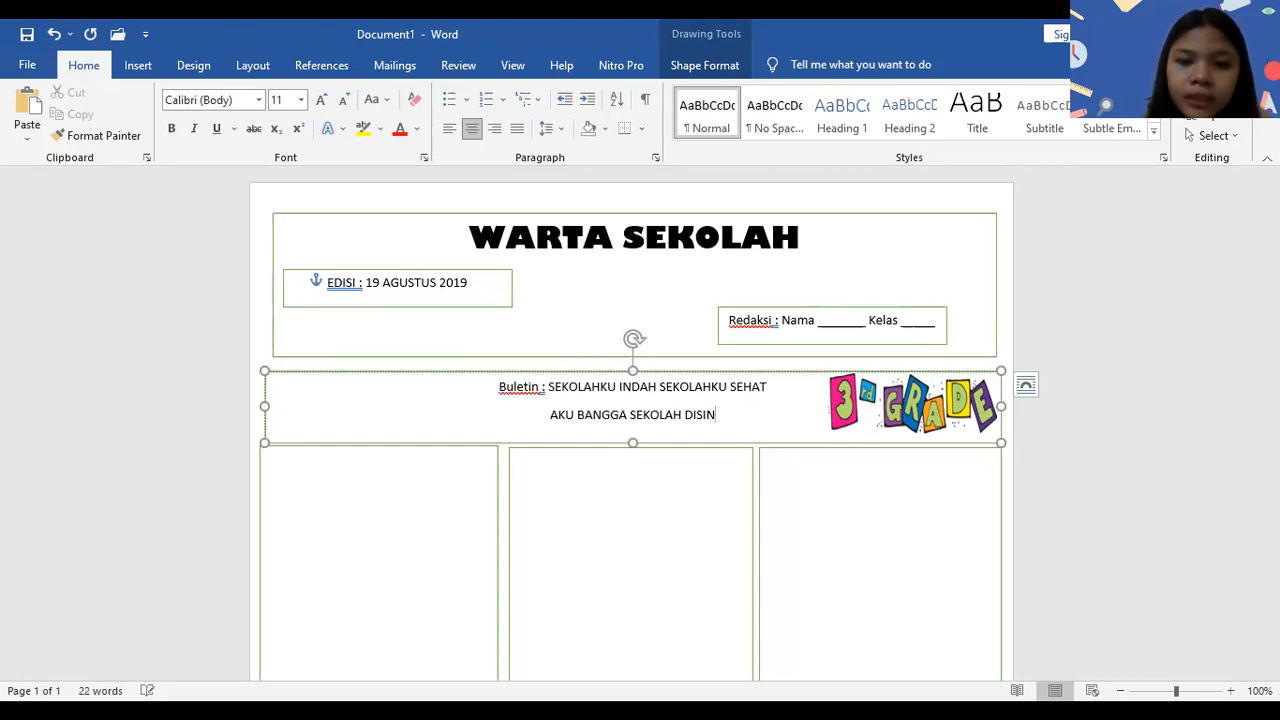
pyautogui.write('I!')
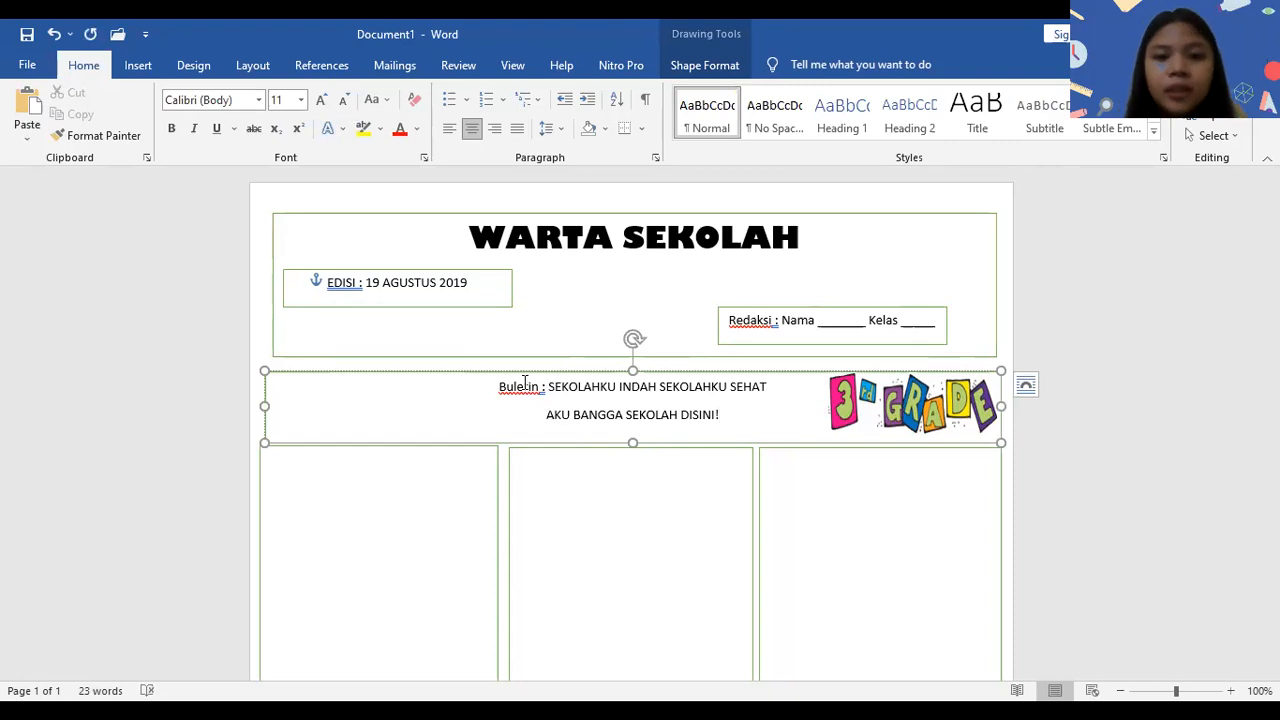
# - Format both banner lines in Gill Sans Ultra Bold, size 12, and narrow the 3rd Grade picture so it clears the text
pyautogui.hotkey('ctrl', 'a')
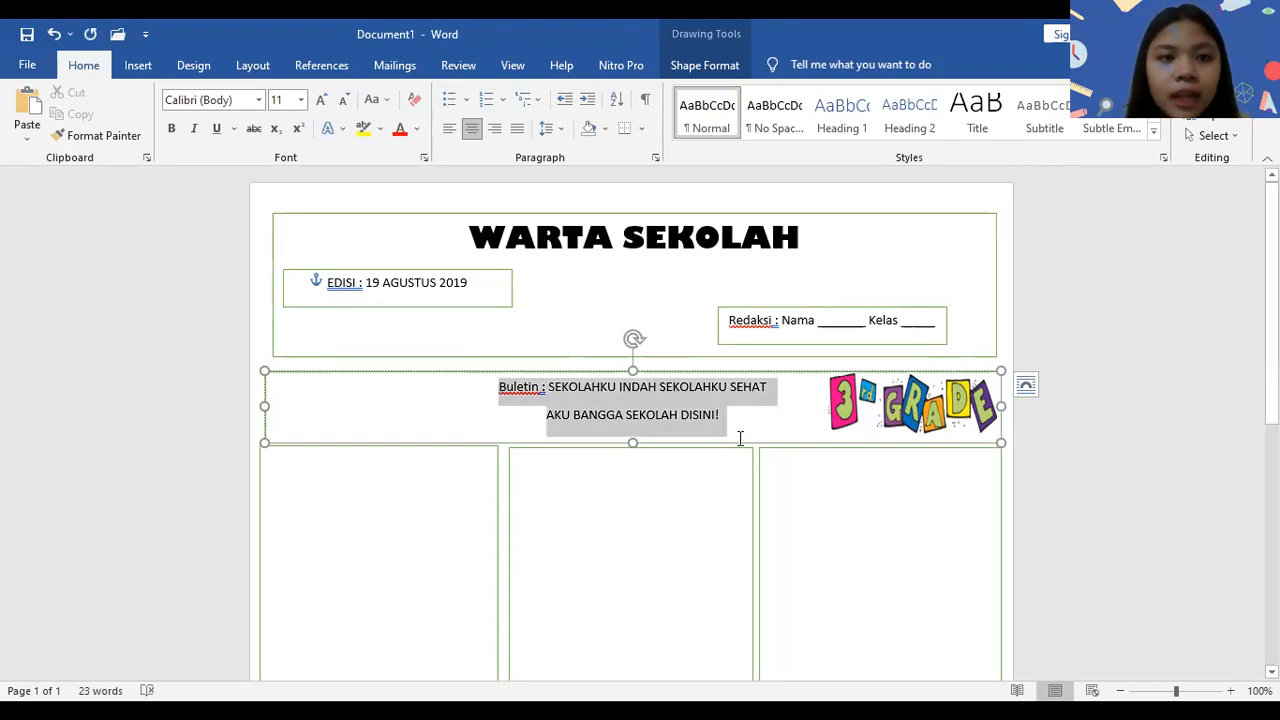
pyautogui.click(258, 99)
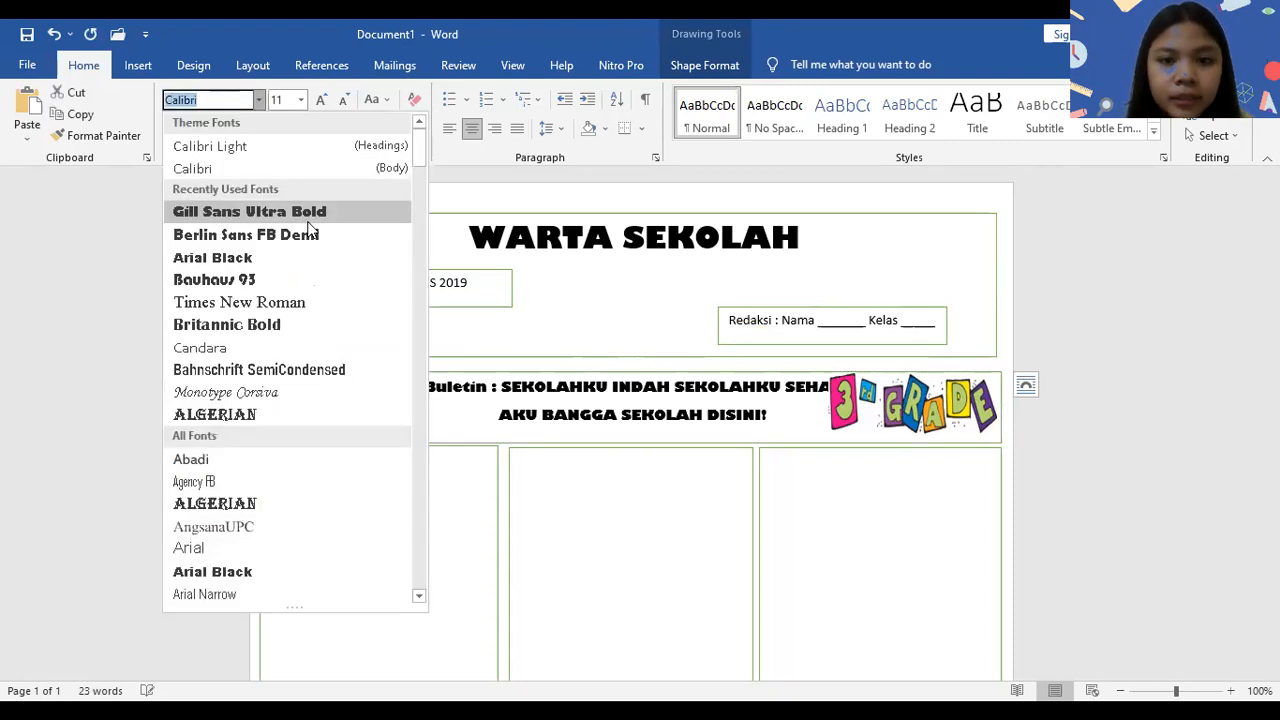
pyautogui.click(300, 212)
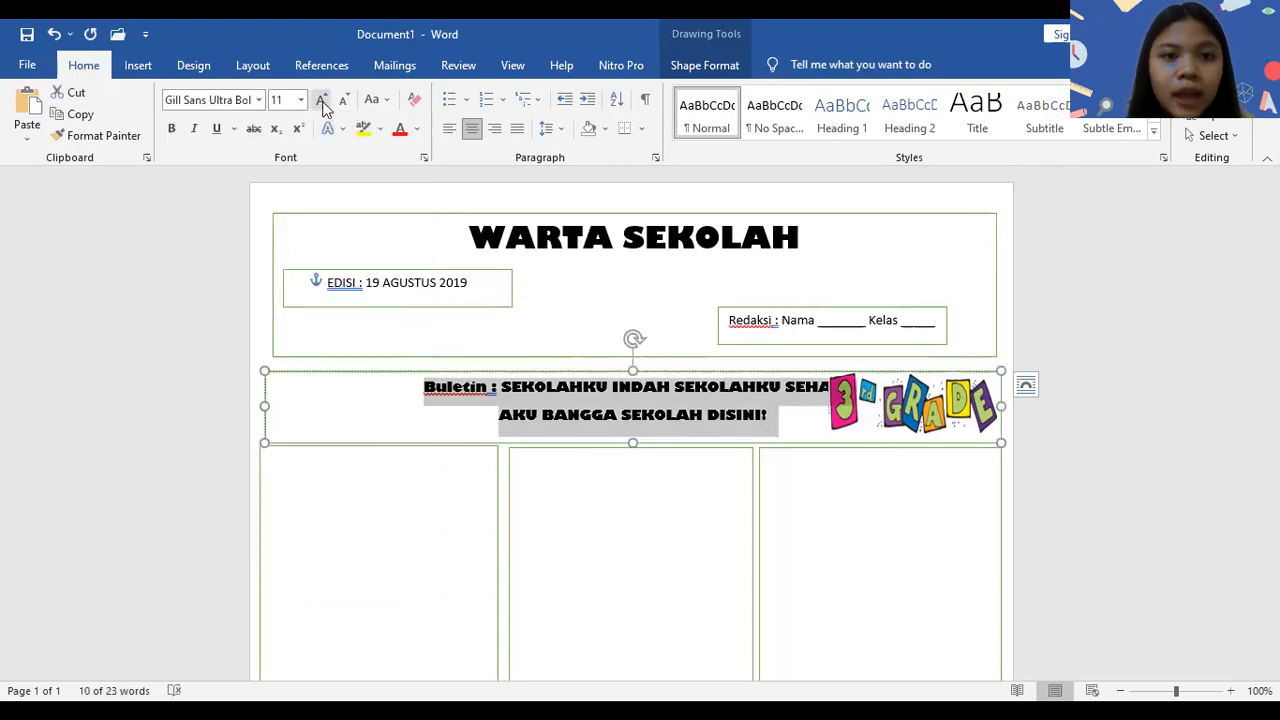
pyautogui.click(322, 104)
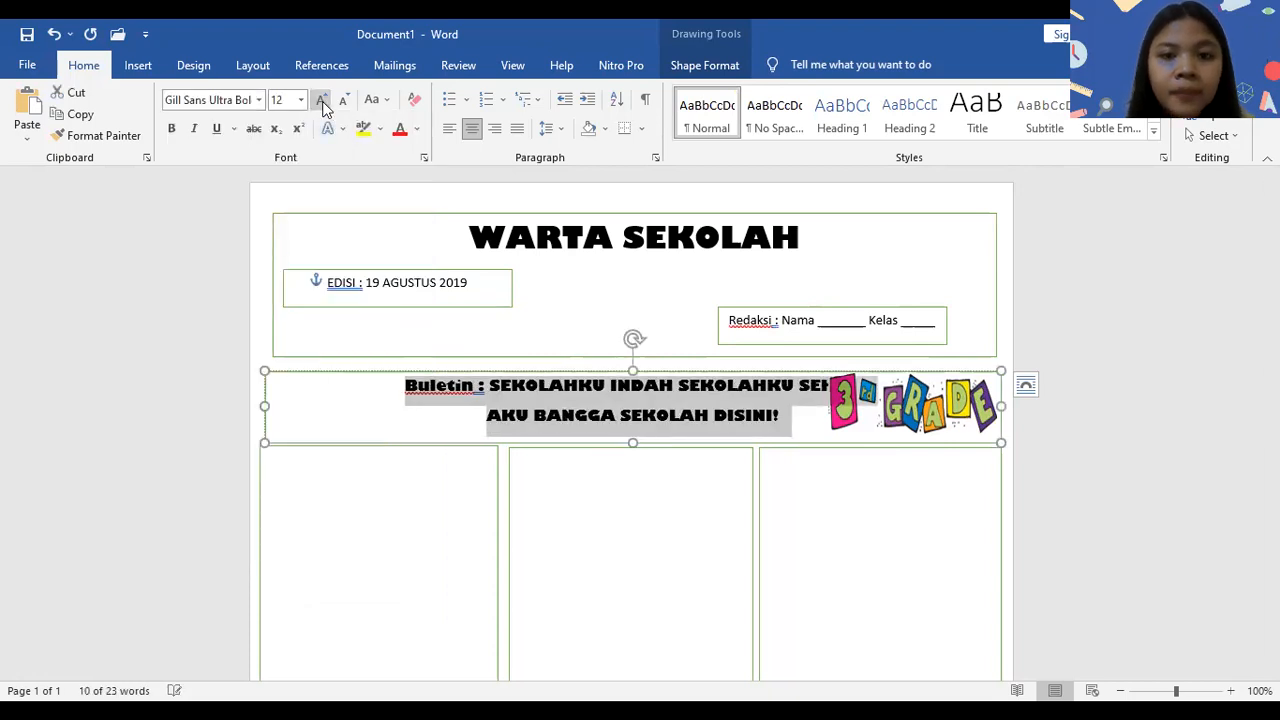
pyautogui.click(884, 435)
pyautogui.moveTo(829, 406); pyautogui.dragTo(868, 404)
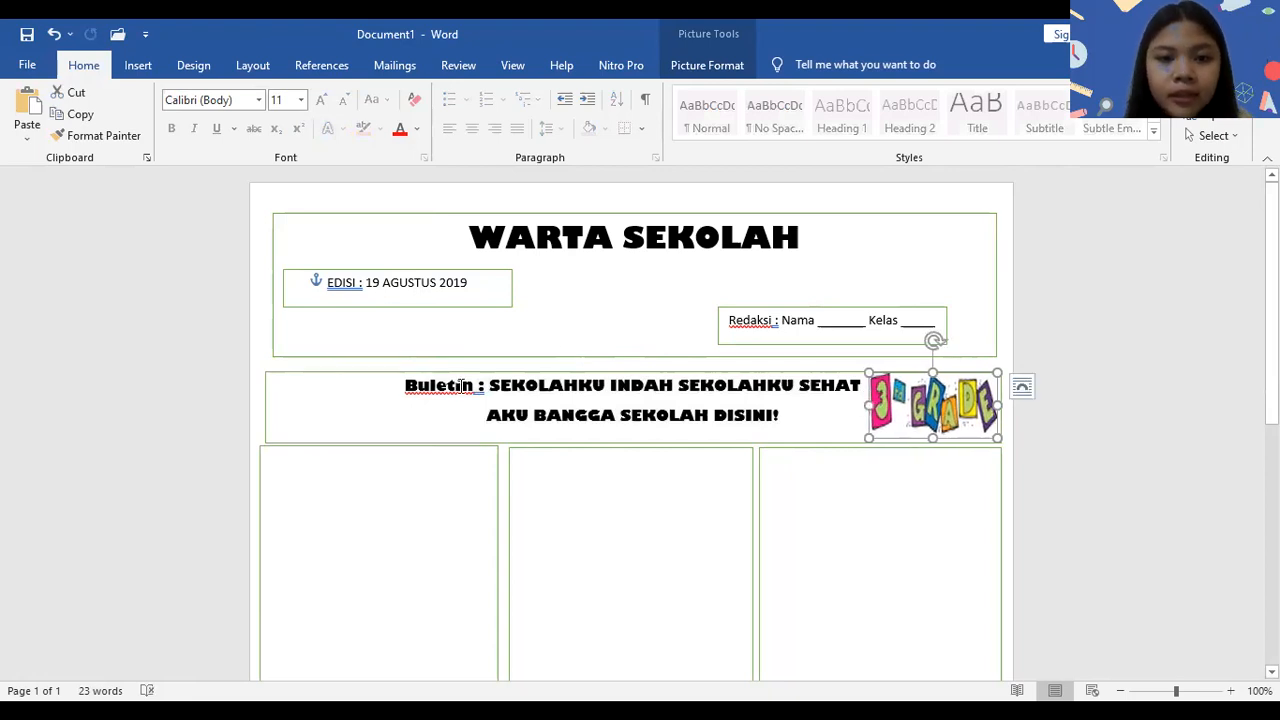
# - Color both lines of the banner text standard blue
pyautogui.click(405, 385)
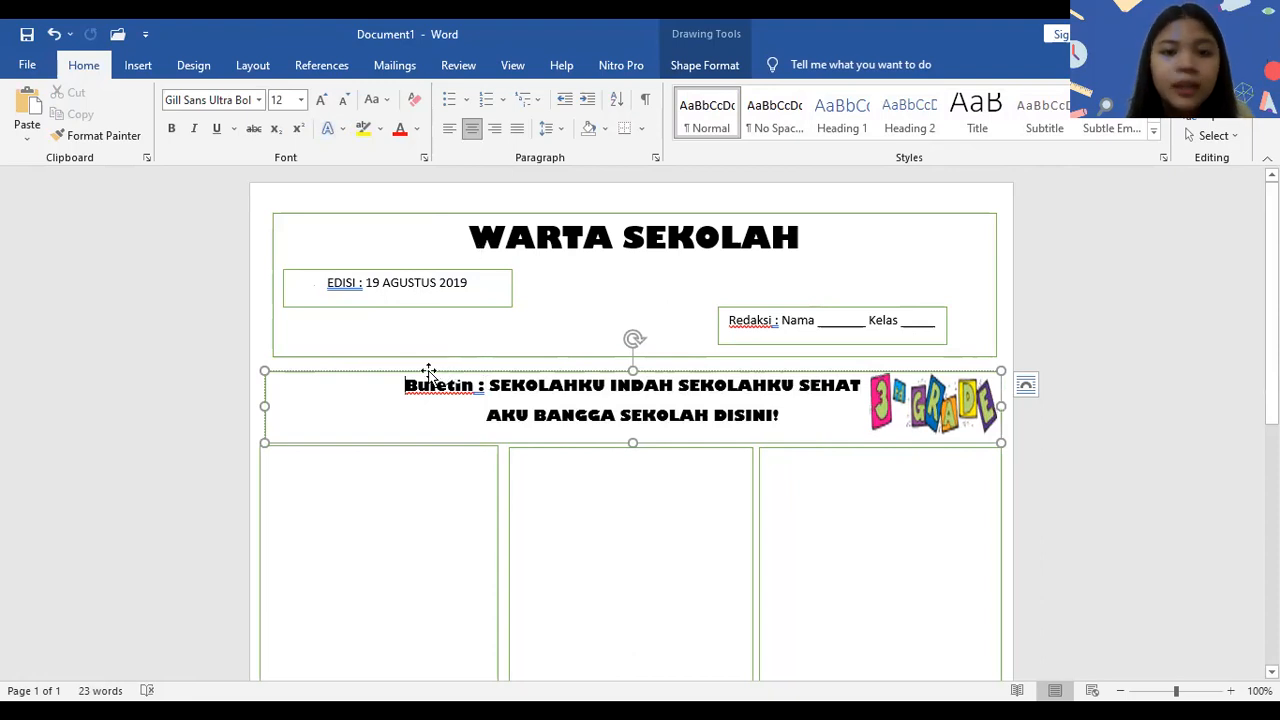
pyautogui.moveTo(405, 385); pyautogui.dragTo(828, 440)
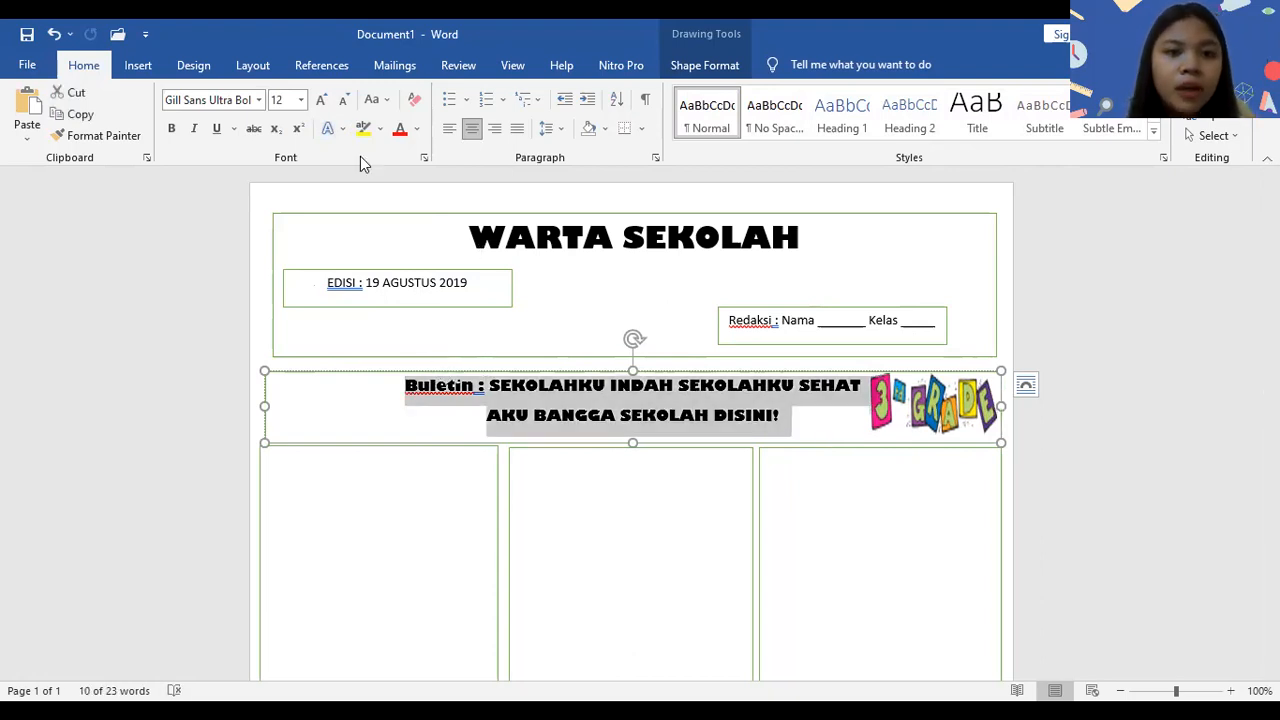
pyautogui.click(418, 130)
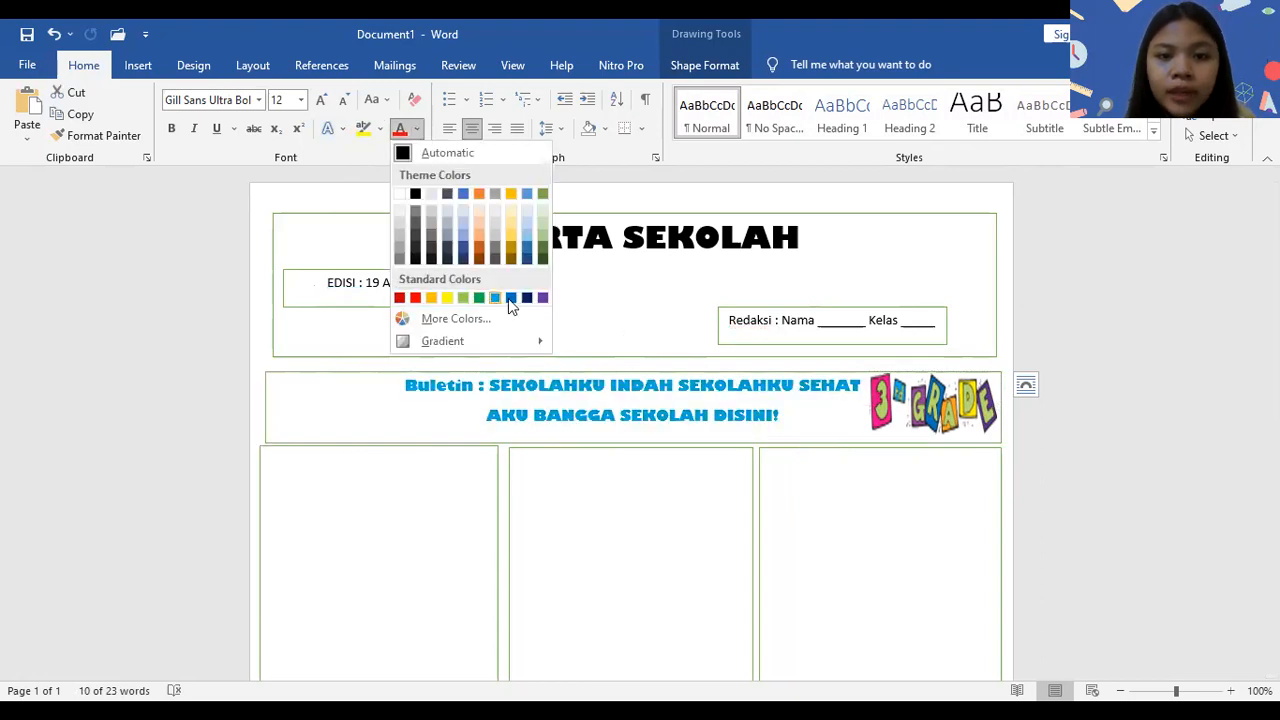
pyautogui.click(698, 513)
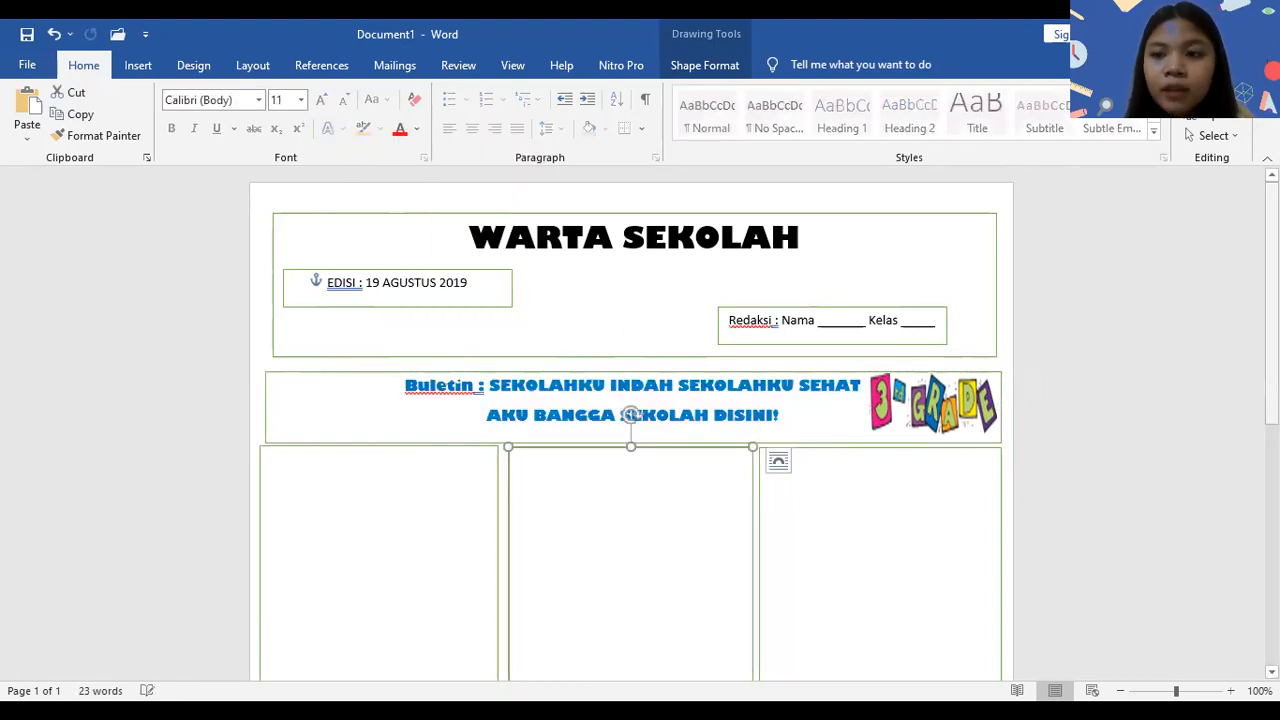
pyautogui.scroll(-2, 698, 513)
pyautogui.scroll(-3, 1134, 394)
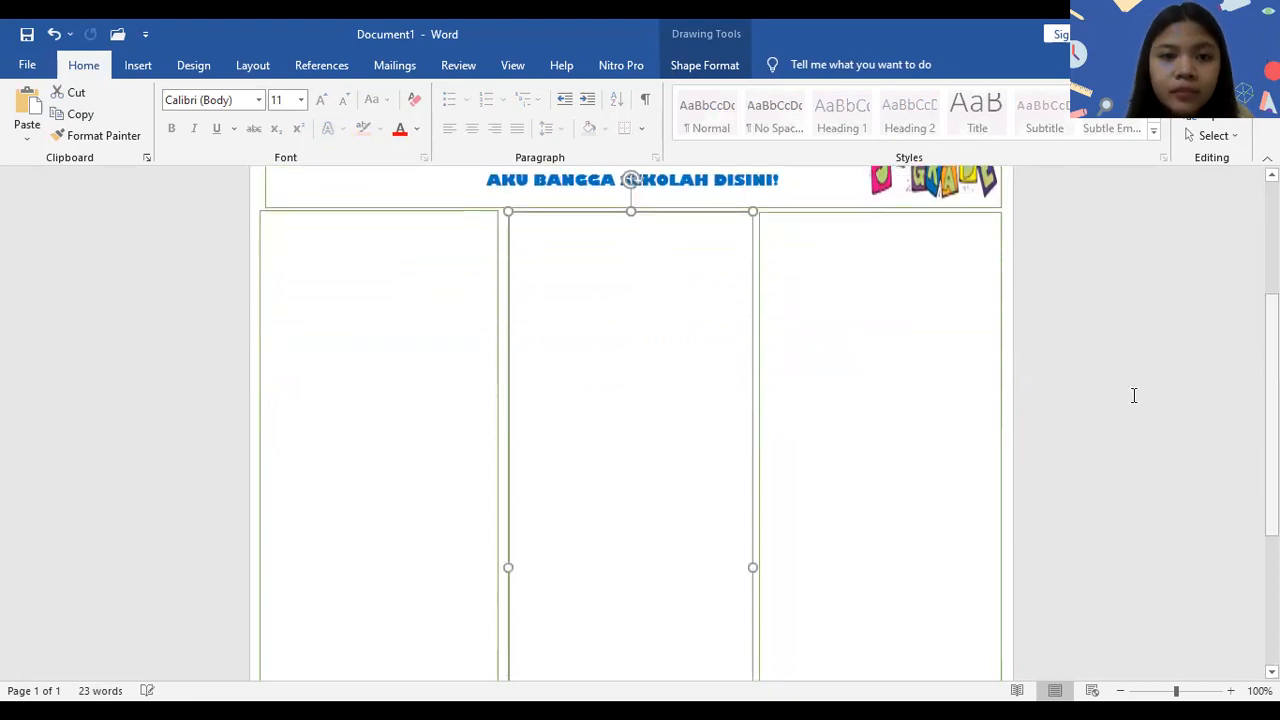
pyautogui.click(444, 337)
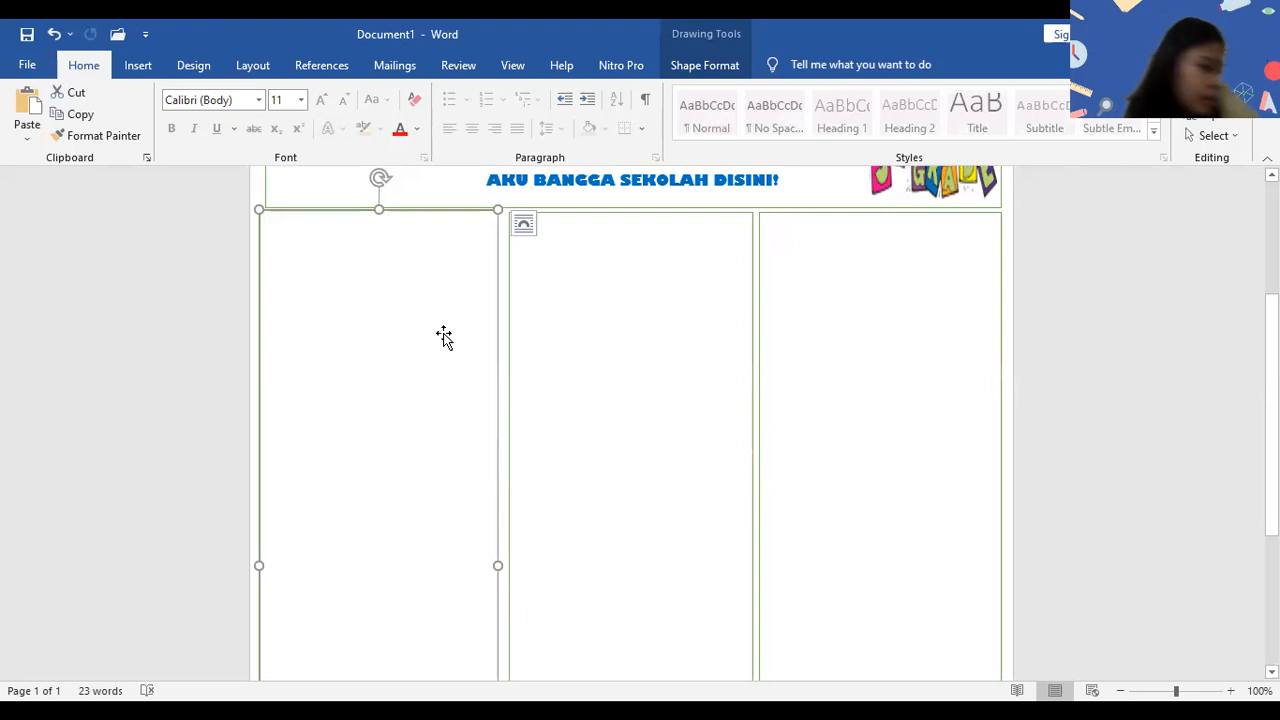
pyautogui.click(732, 320)
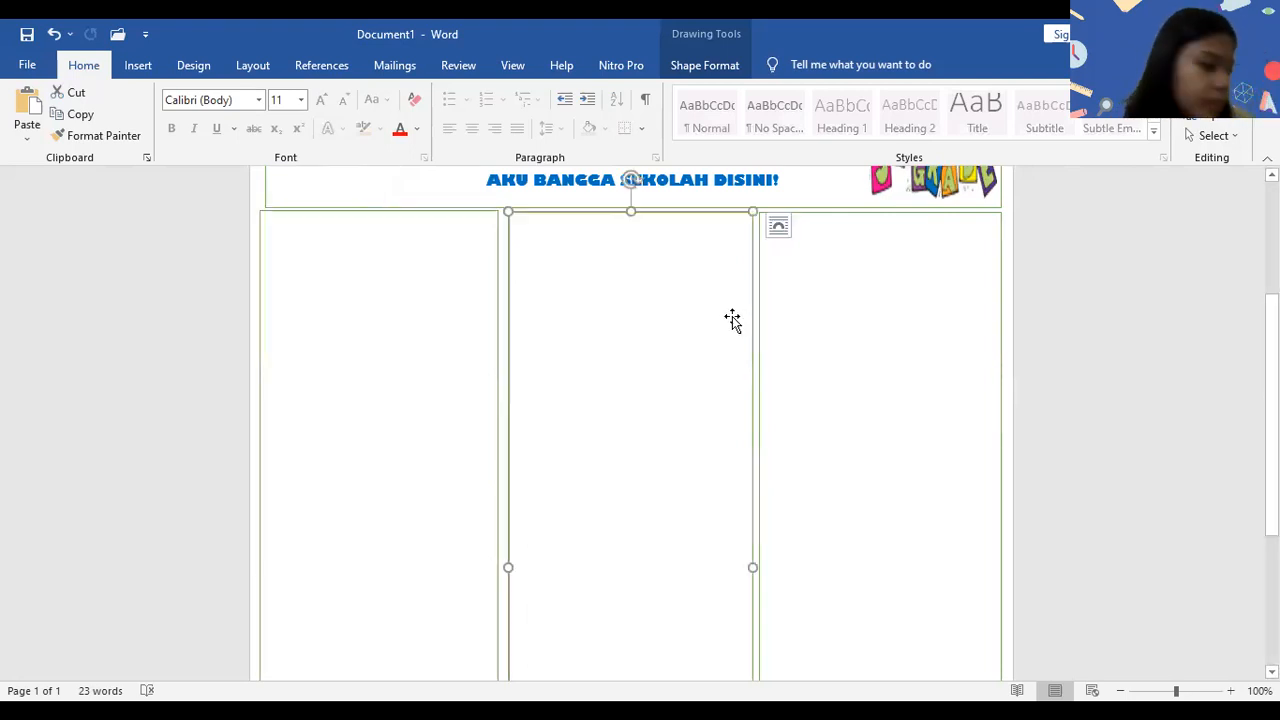
pyautogui.click(897, 332)
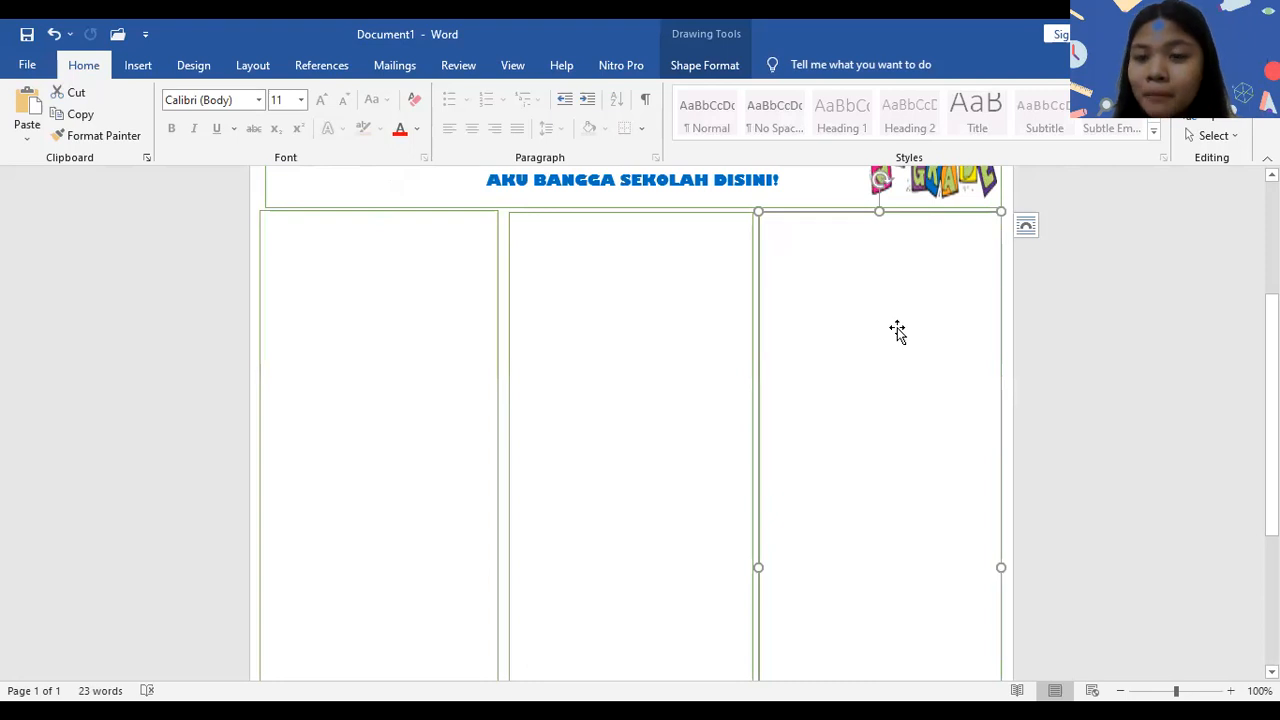
pyautogui.moveTo(1272, 330); pyautogui.dragTo(1272, 216)
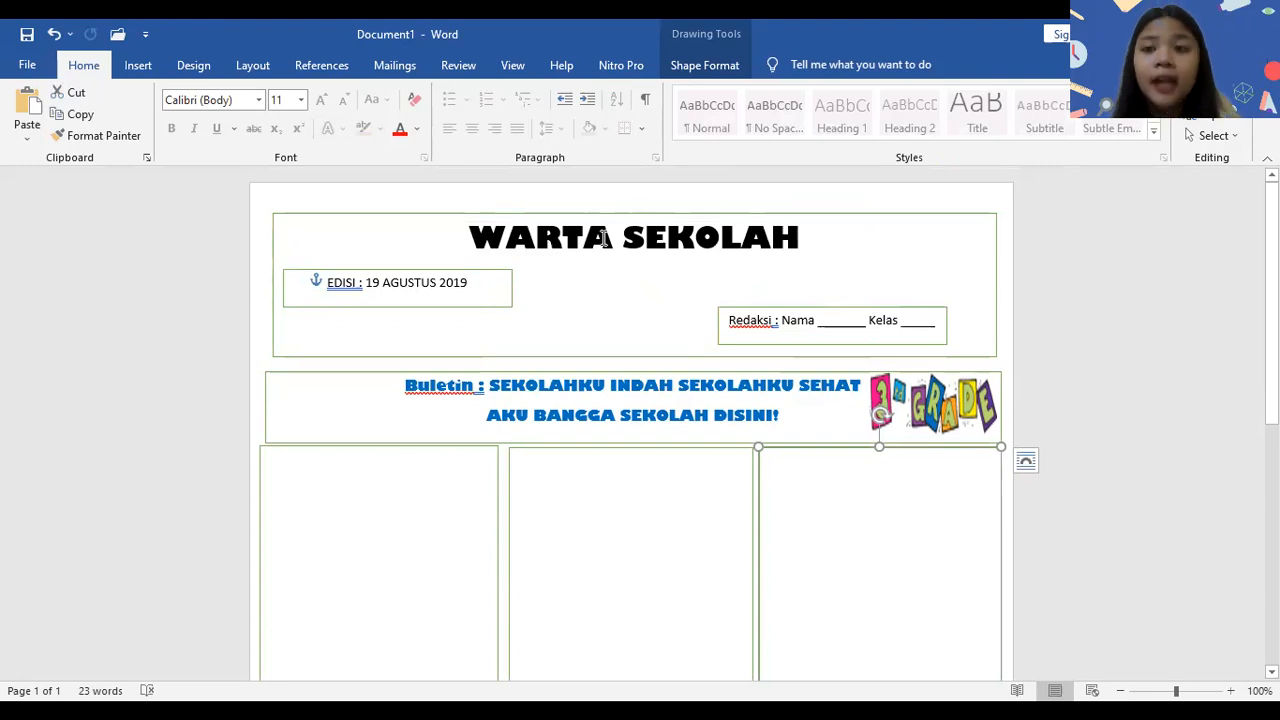
pyautogui.click(641, 283)
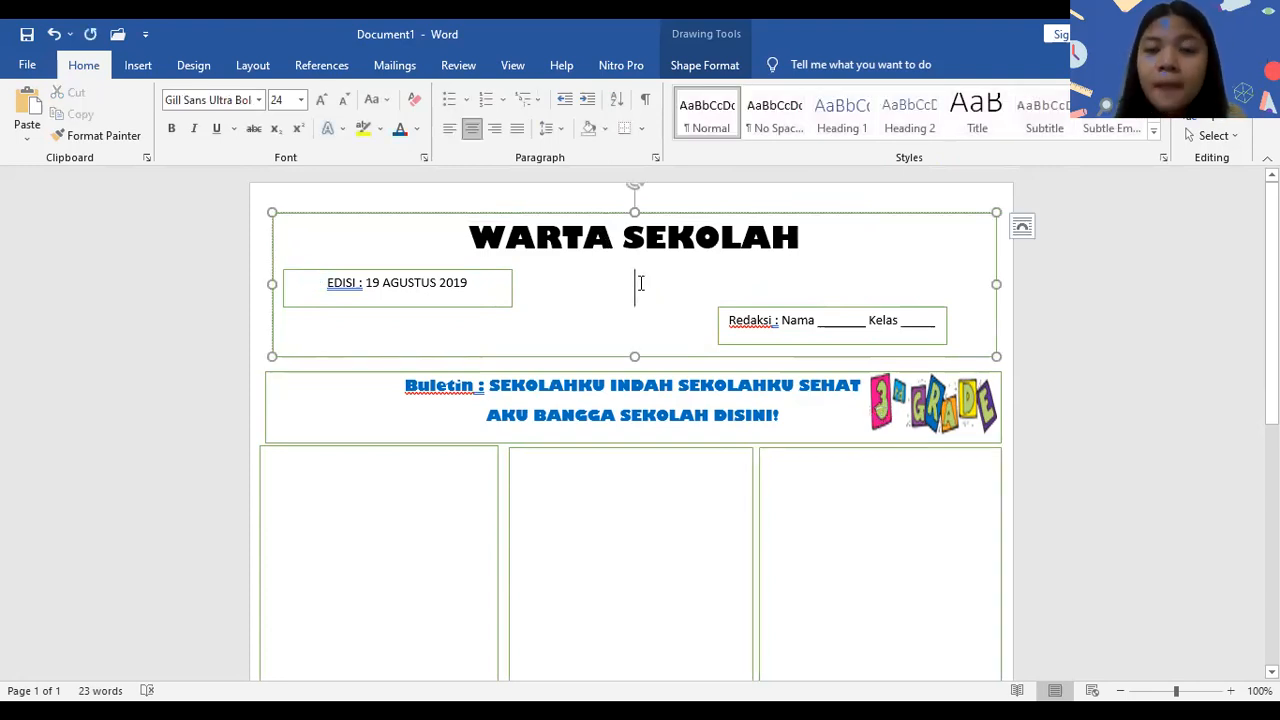